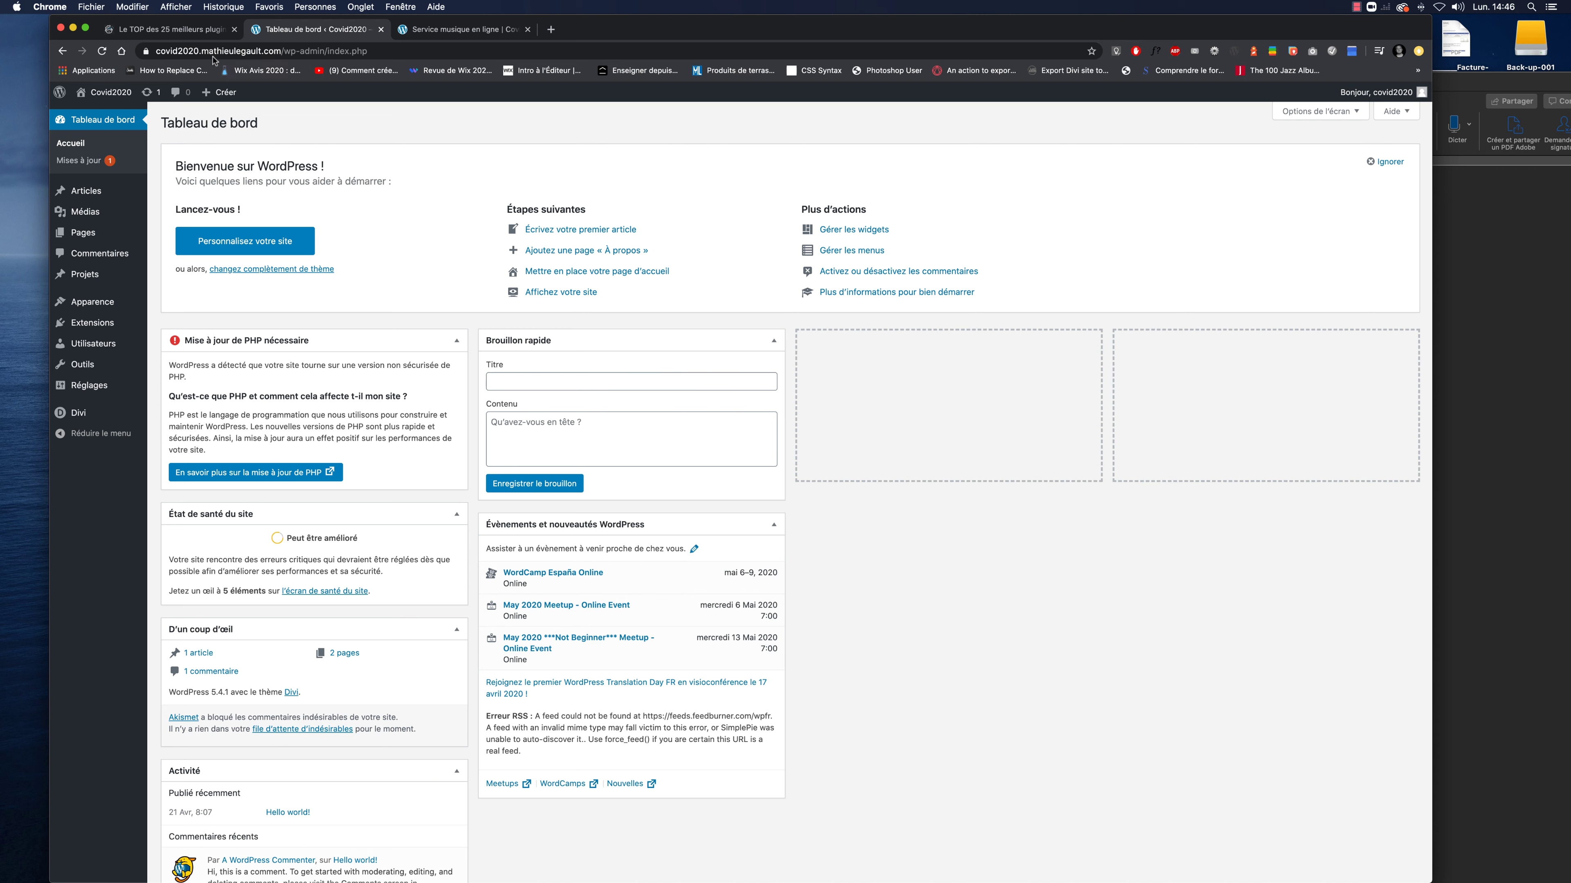
Step: Consult the WPMarmite article on the best WordPress plugins, and the plugin name heading the Word document, before returning to the WordPress dashboard
left_click(179, 38)
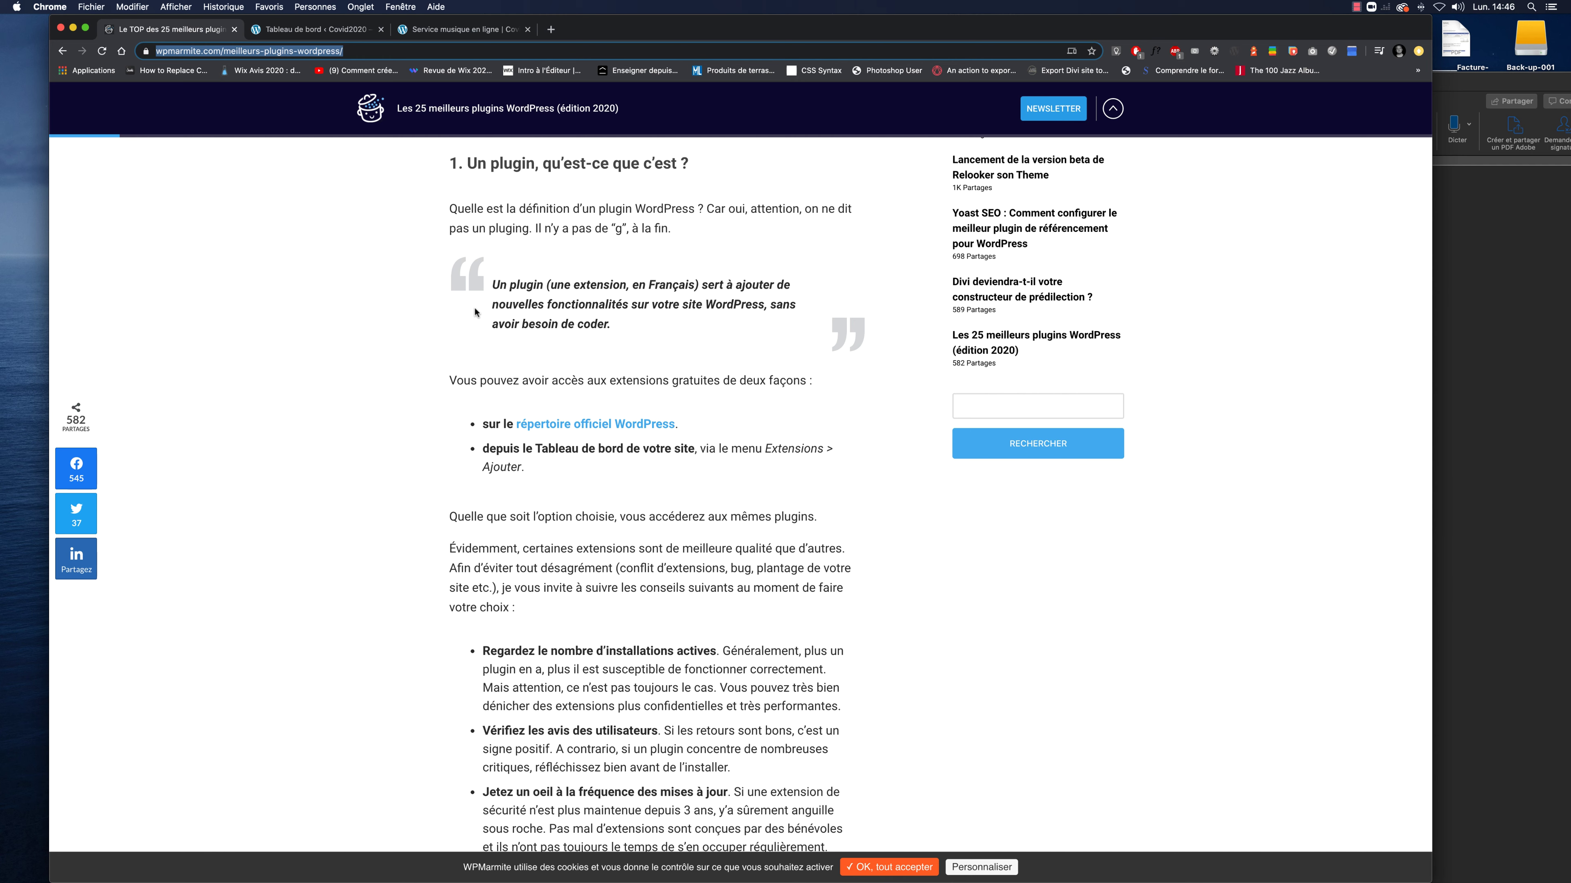
left_click(345, 31)
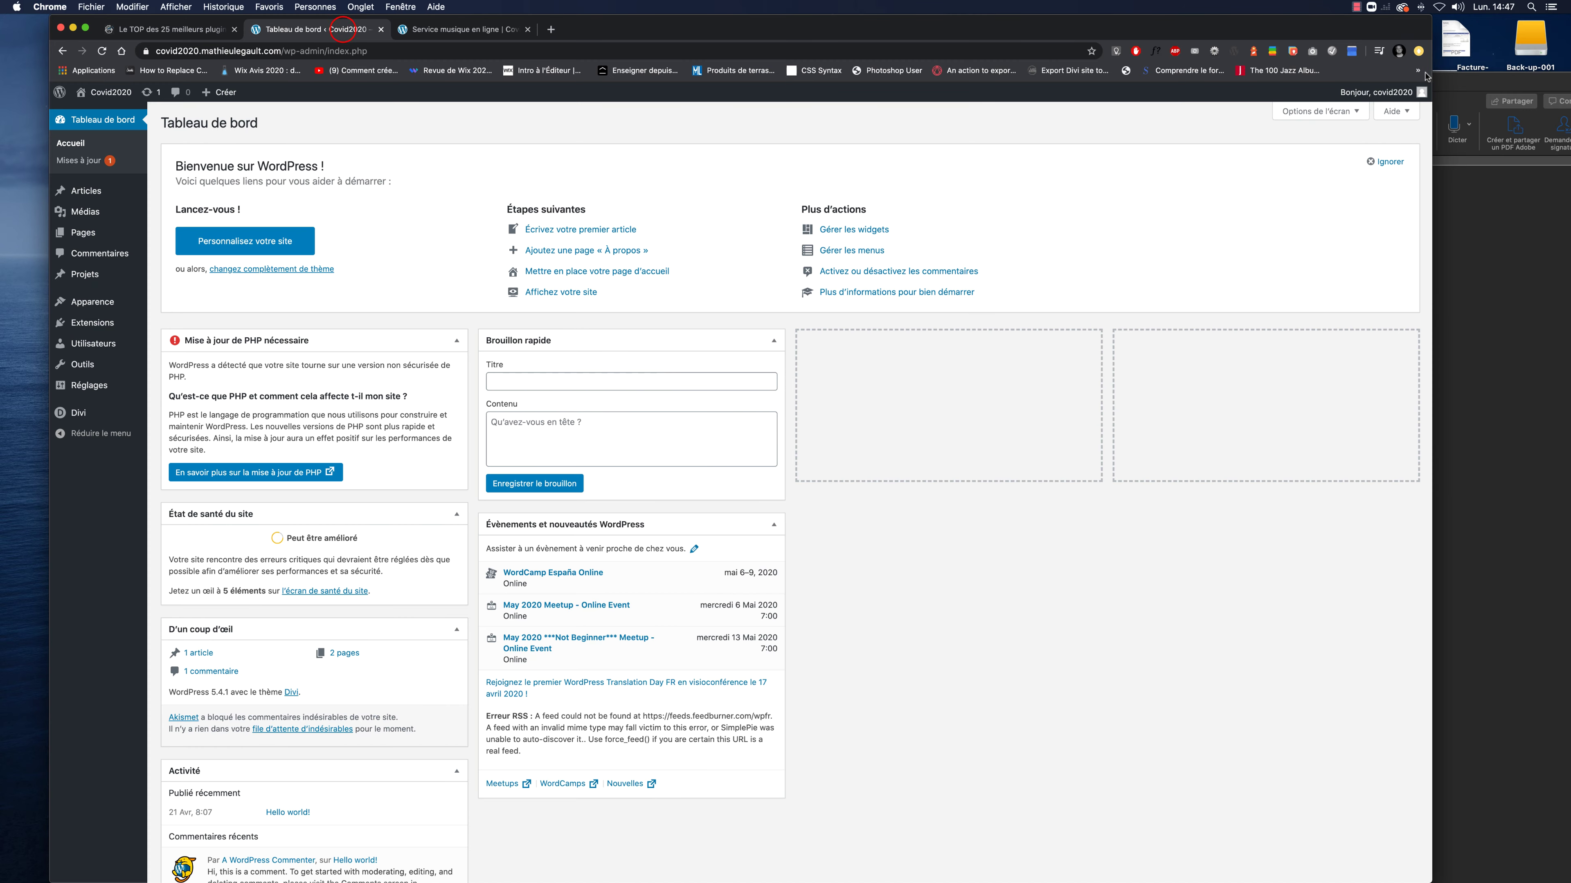
left_click(1450, 82)
left_click_drag(857, 265, 760, 263)
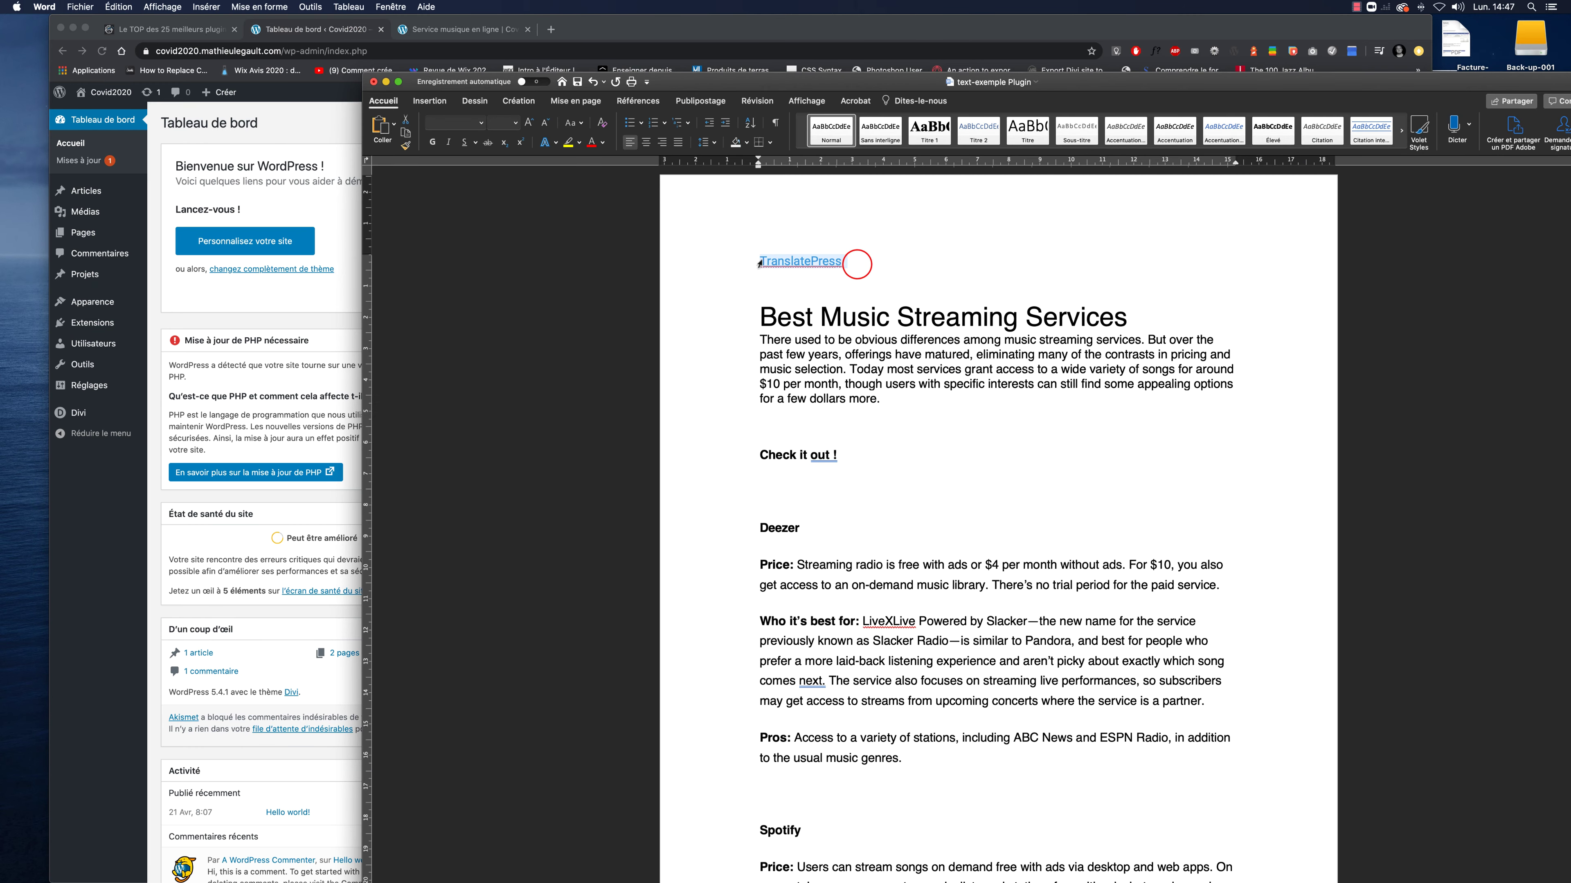
left_click(319, 31)
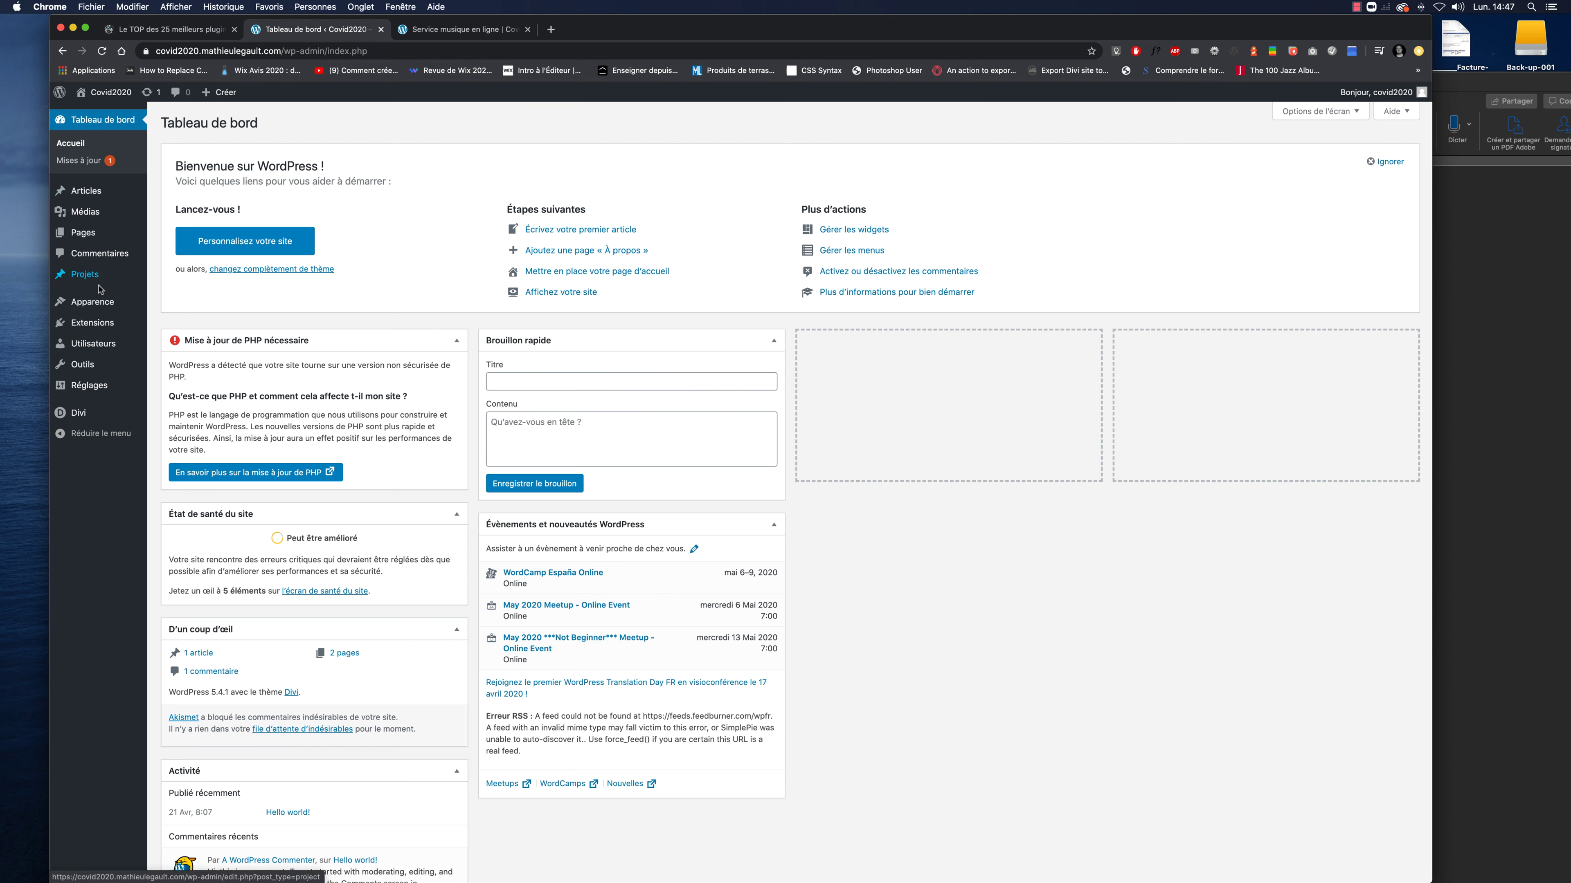
Step: Open the WordPress page for adding extensions and show its zip upload form
mouse_move(83, 305)
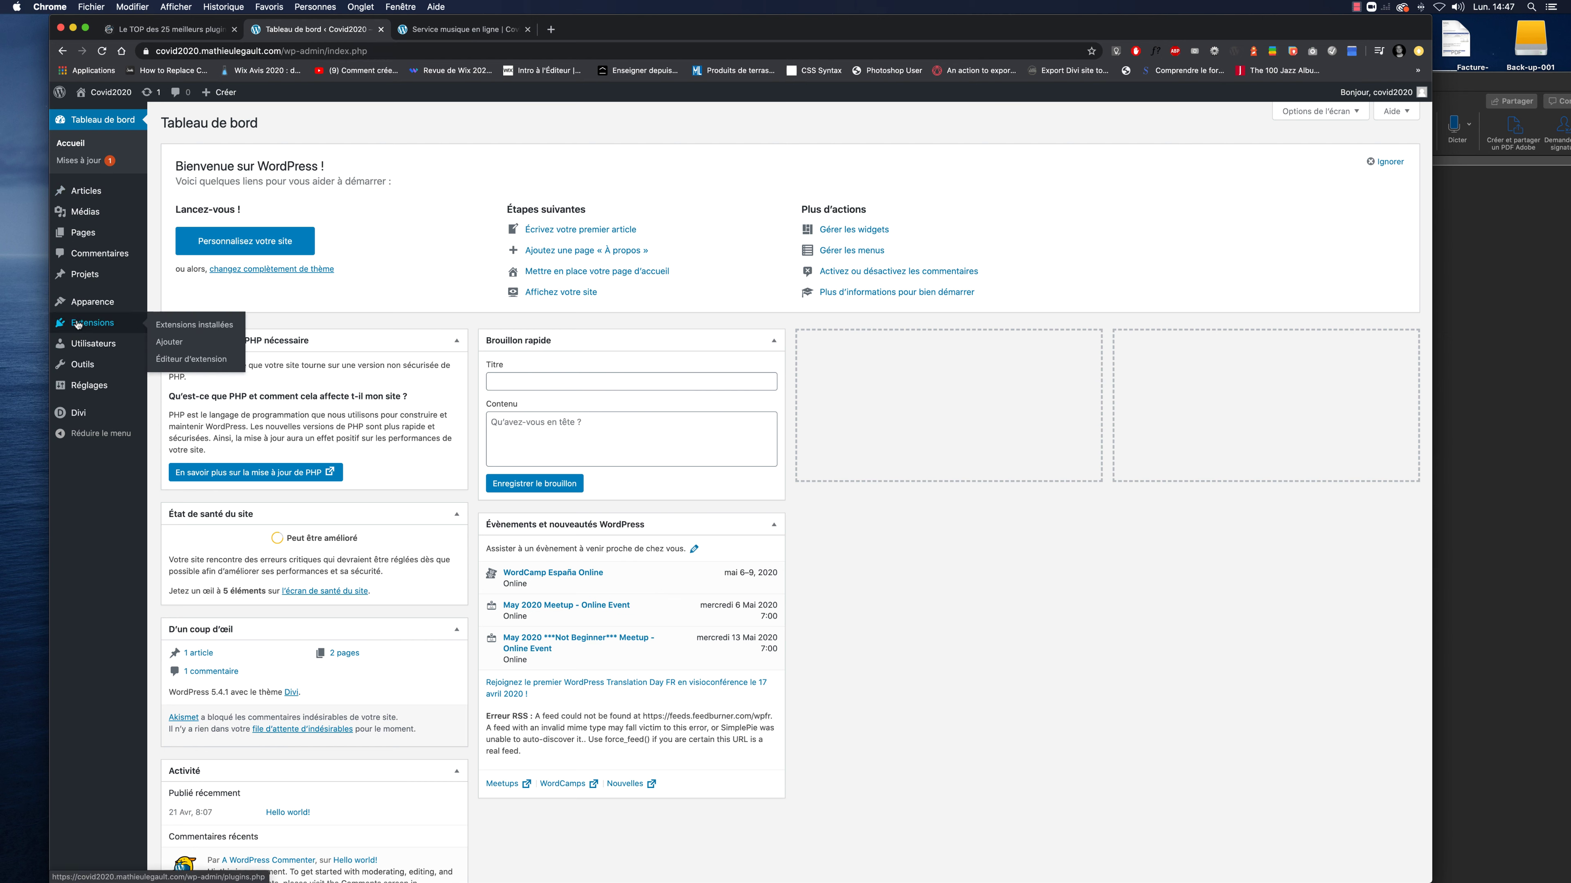
left_click(175, 350)
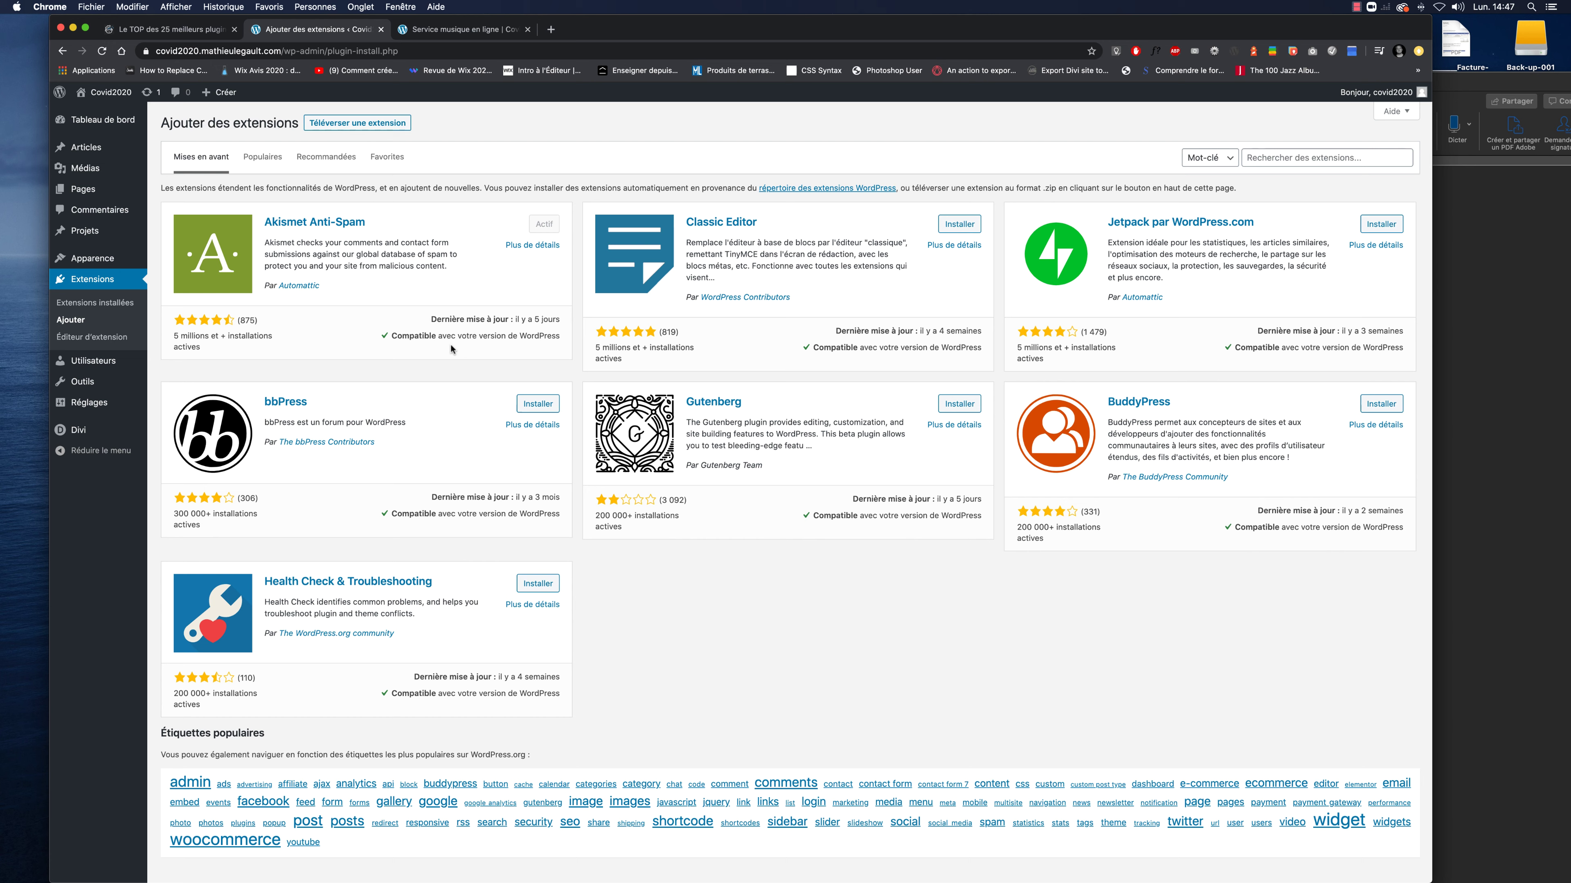
left_click(386, 128)
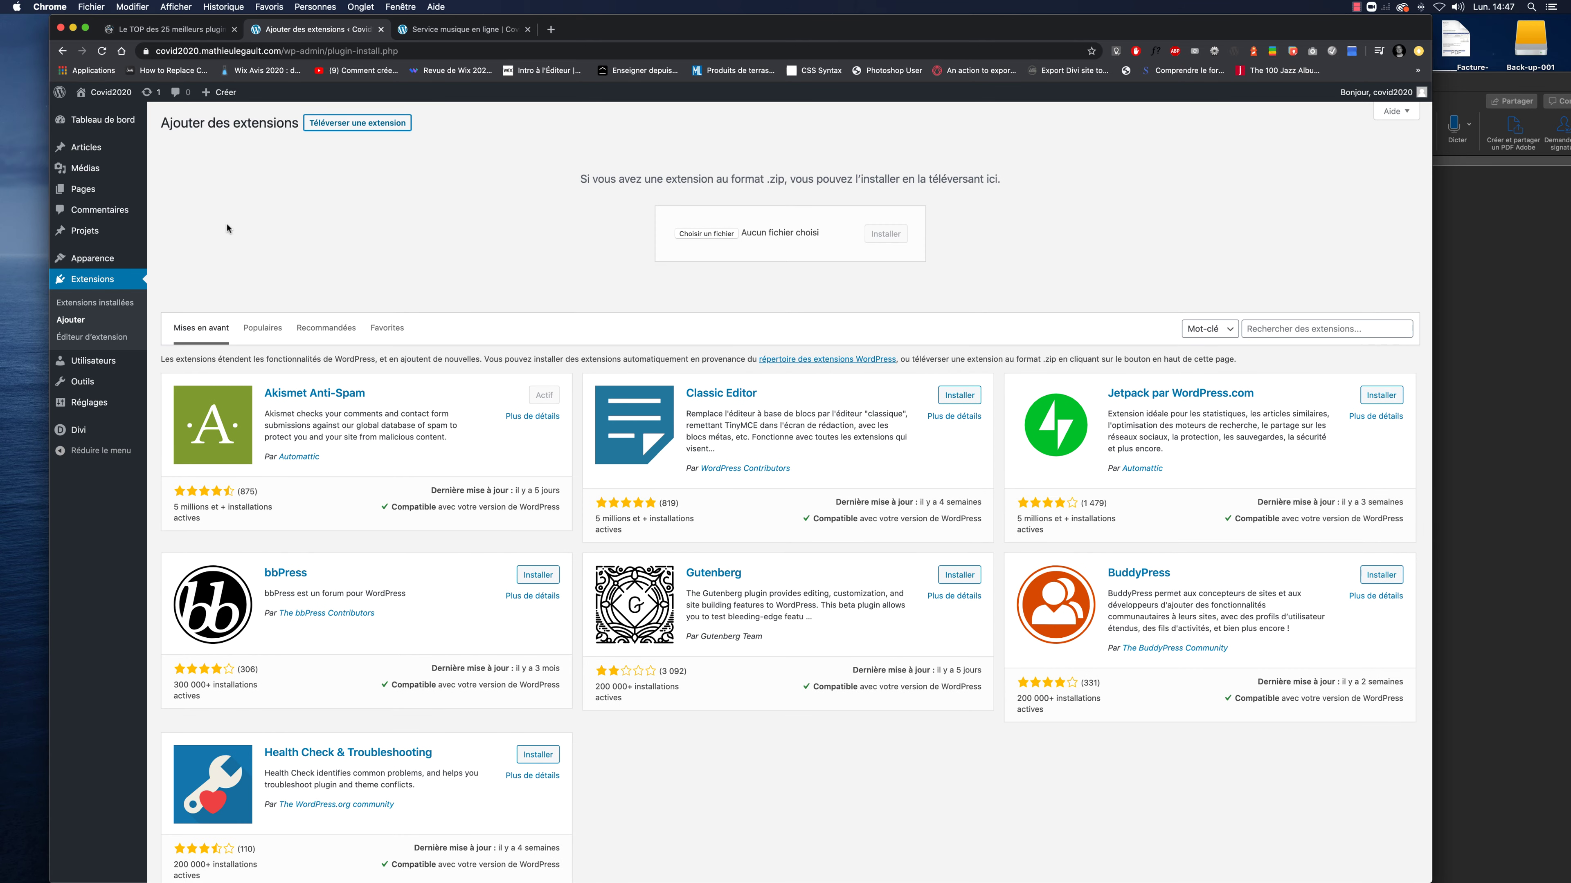
Step: Search the extension directory for "translatepress"
left_click(1276, 328)
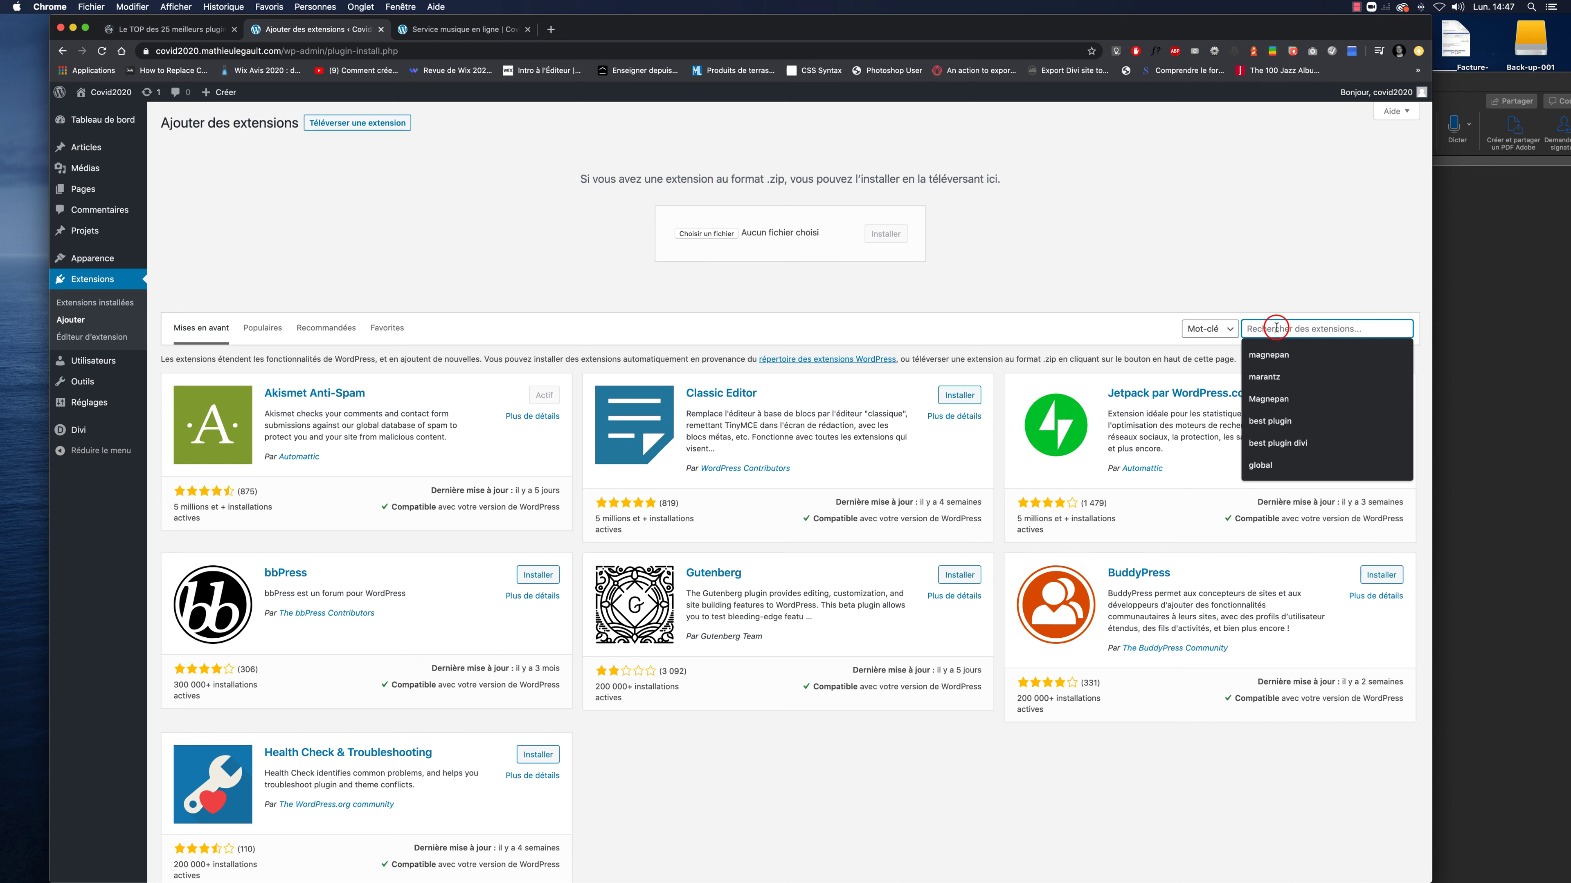
left_click(1479, 226)
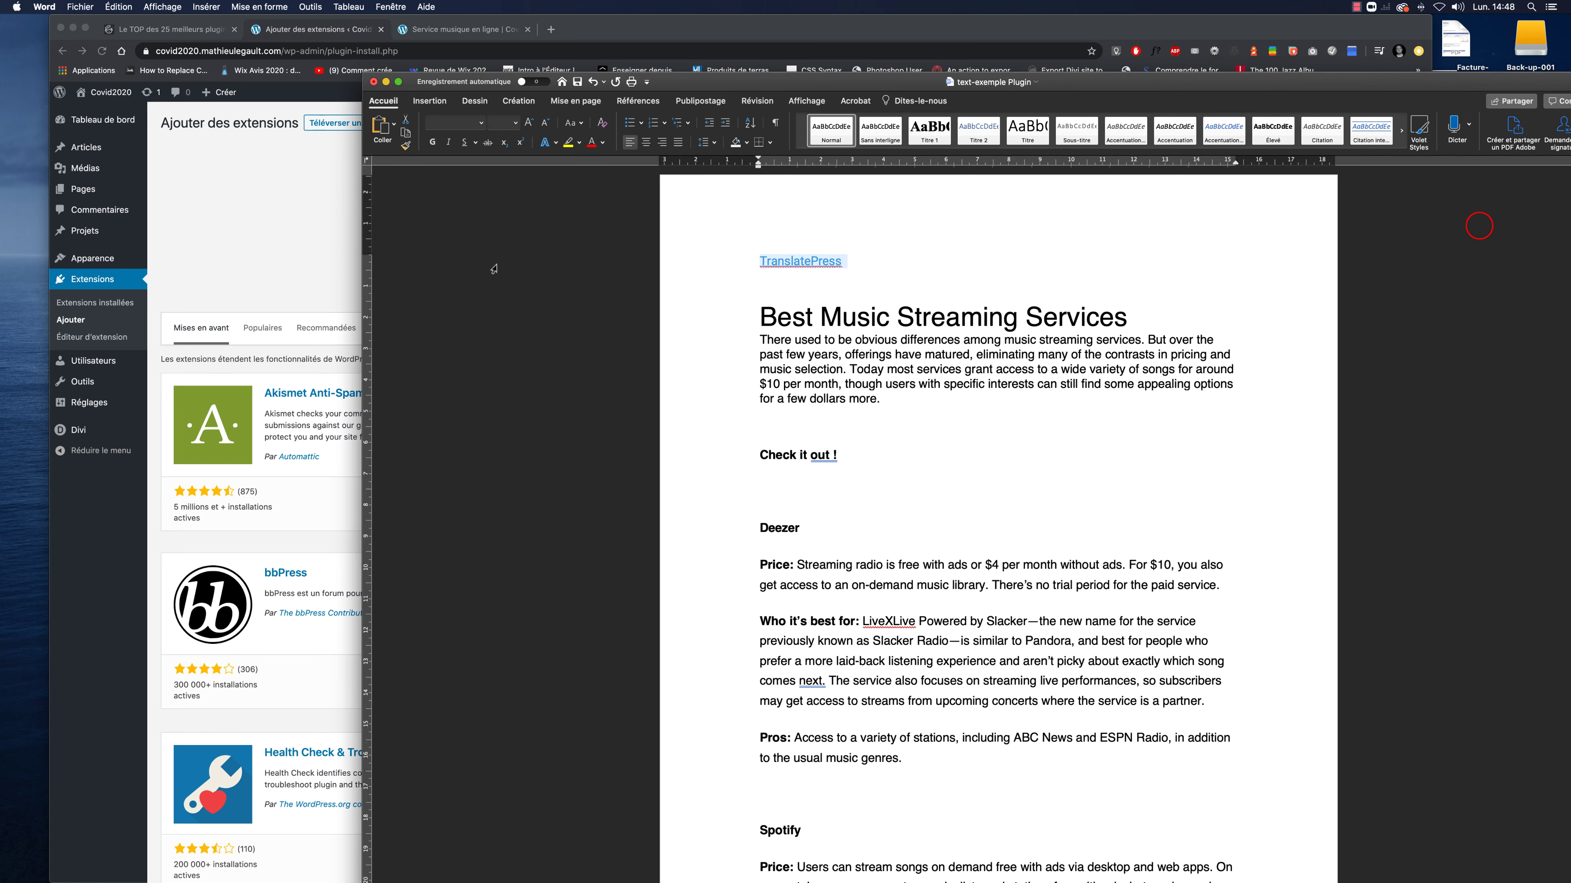
left_click(295, 256)
left_click(1284, 331)
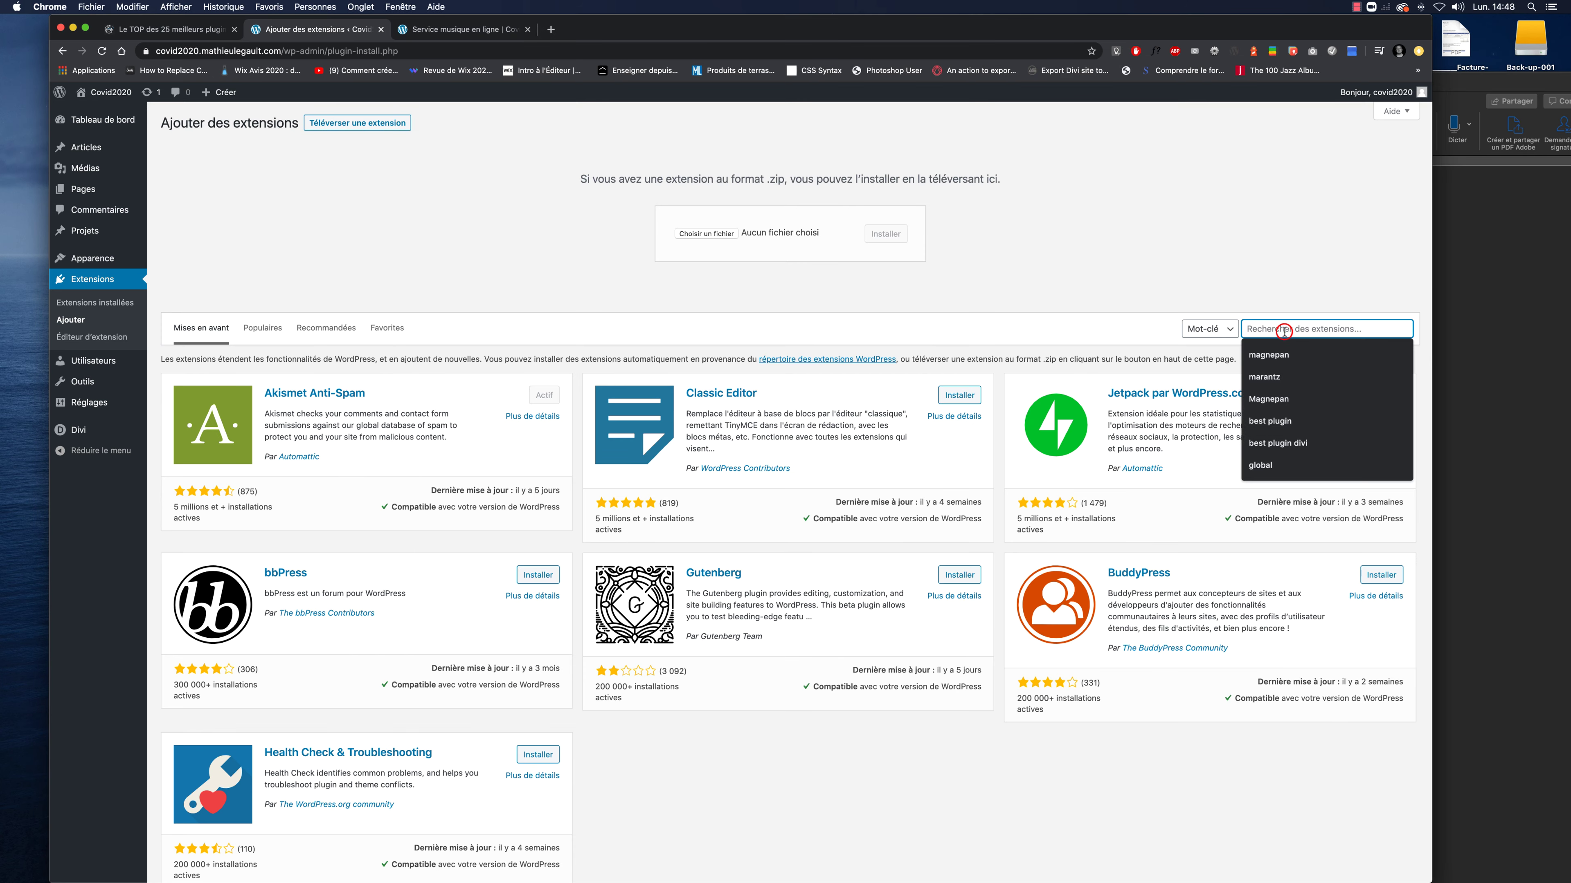
type("transl")
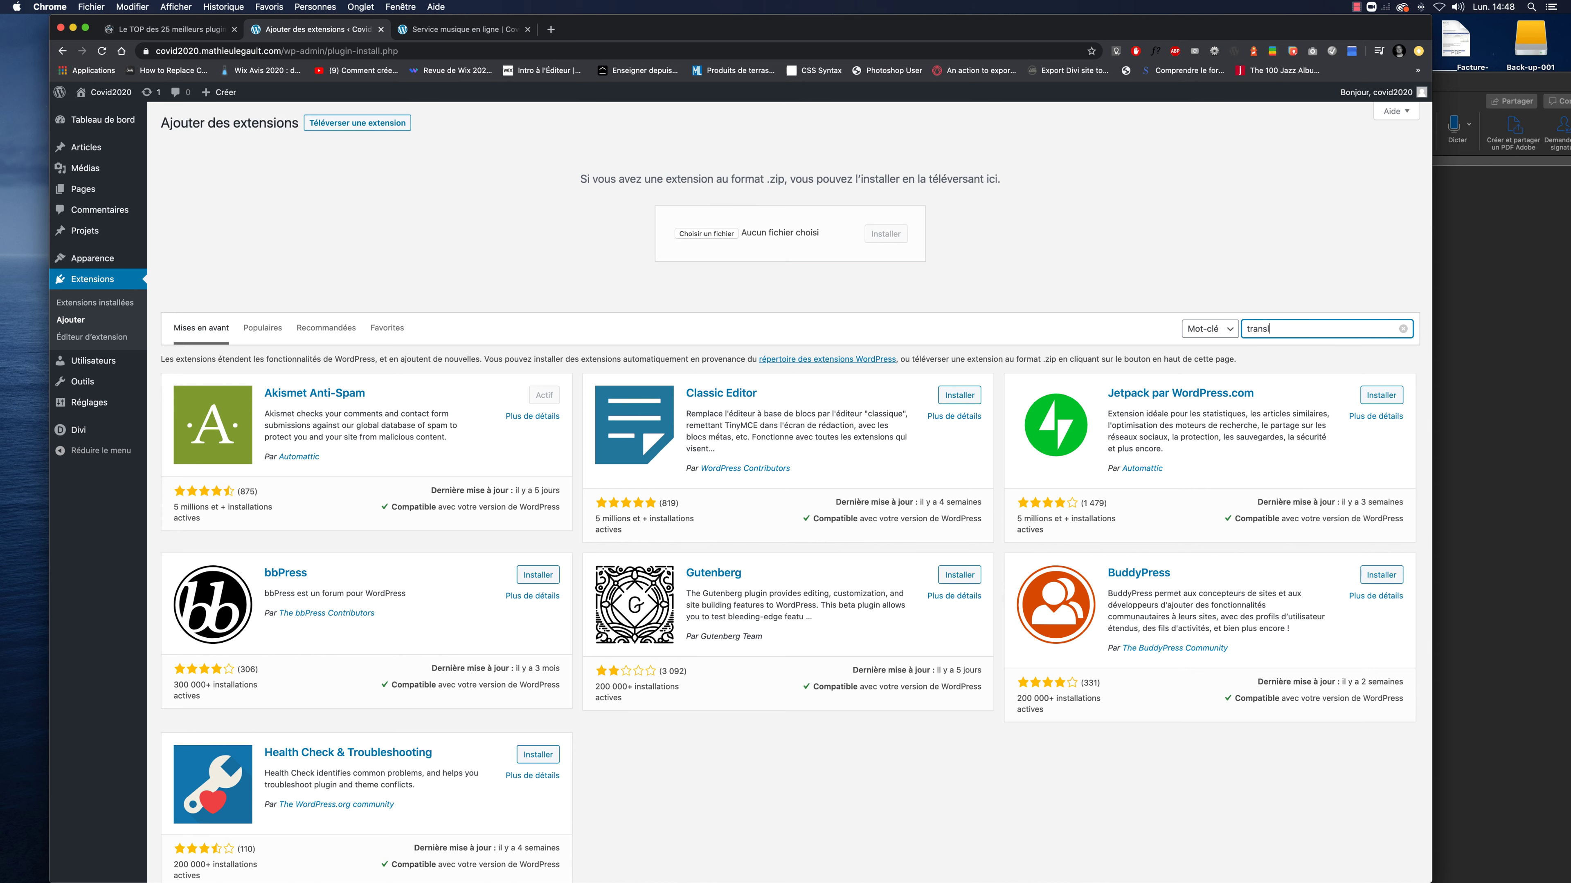
type("ate")
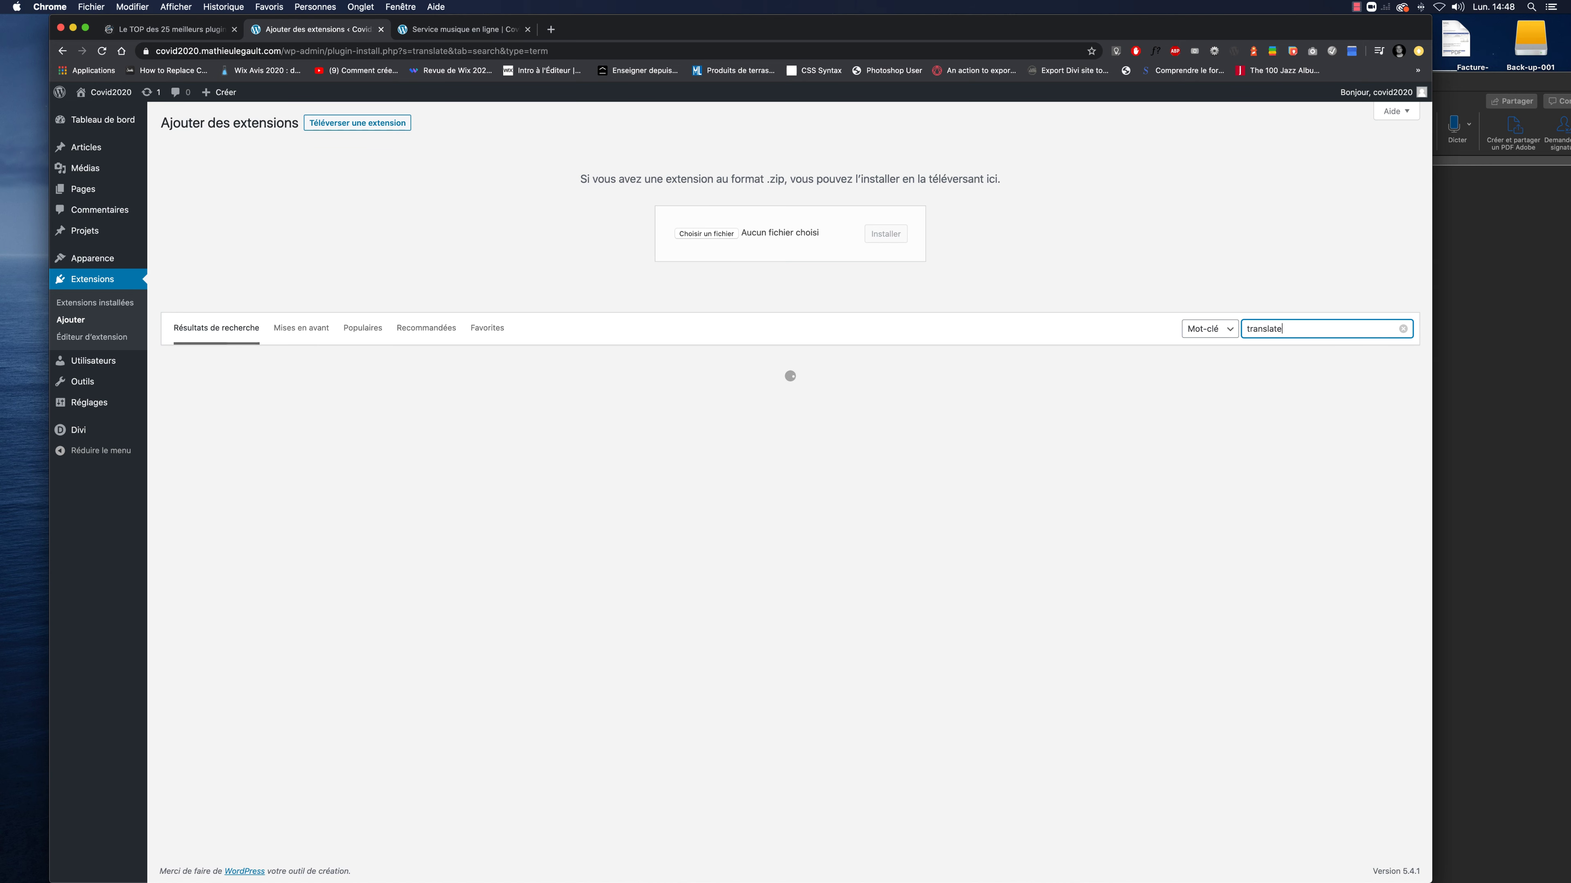
type("press")
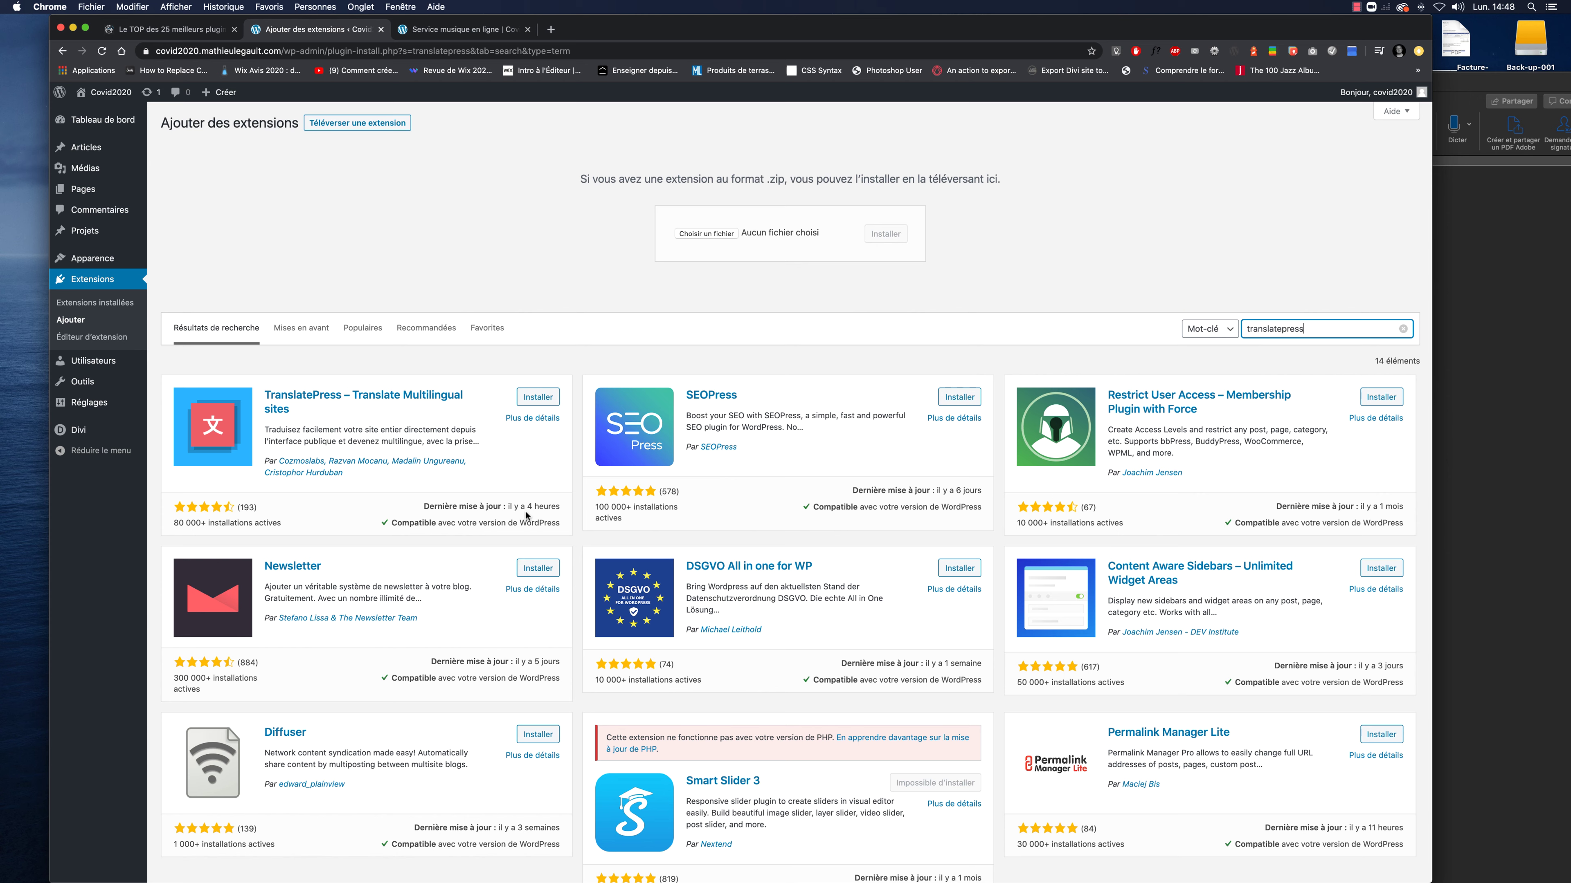
Step: Install and activate the TranslatePress – Translate Multilingual sites extension, and open its settings
left_click(536, 398)
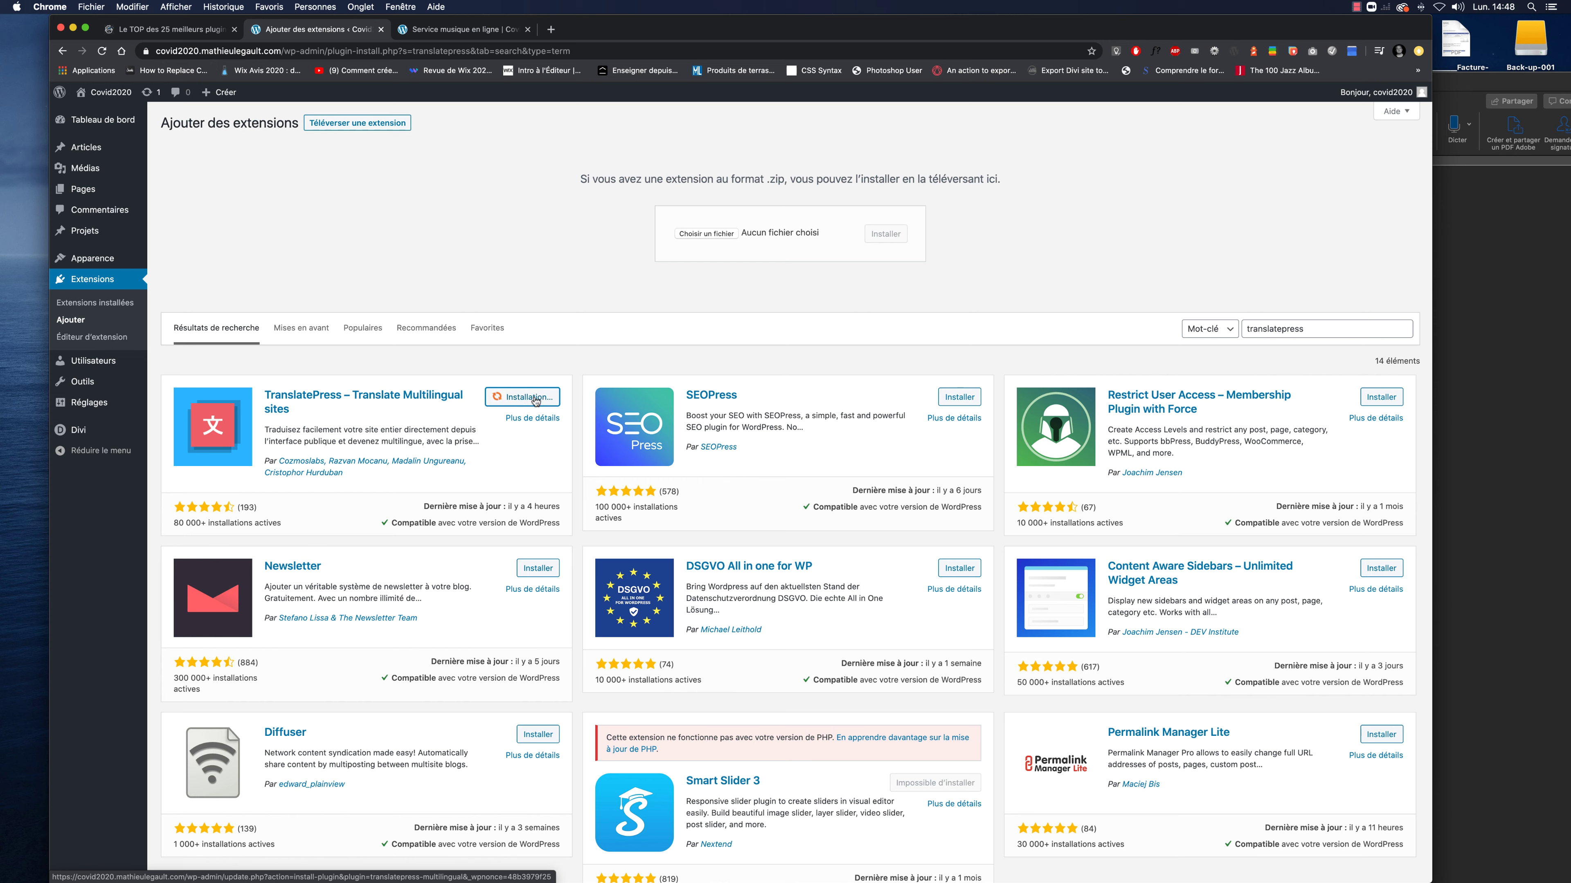
left_click(402, 6)
mouse_move(375, 5)
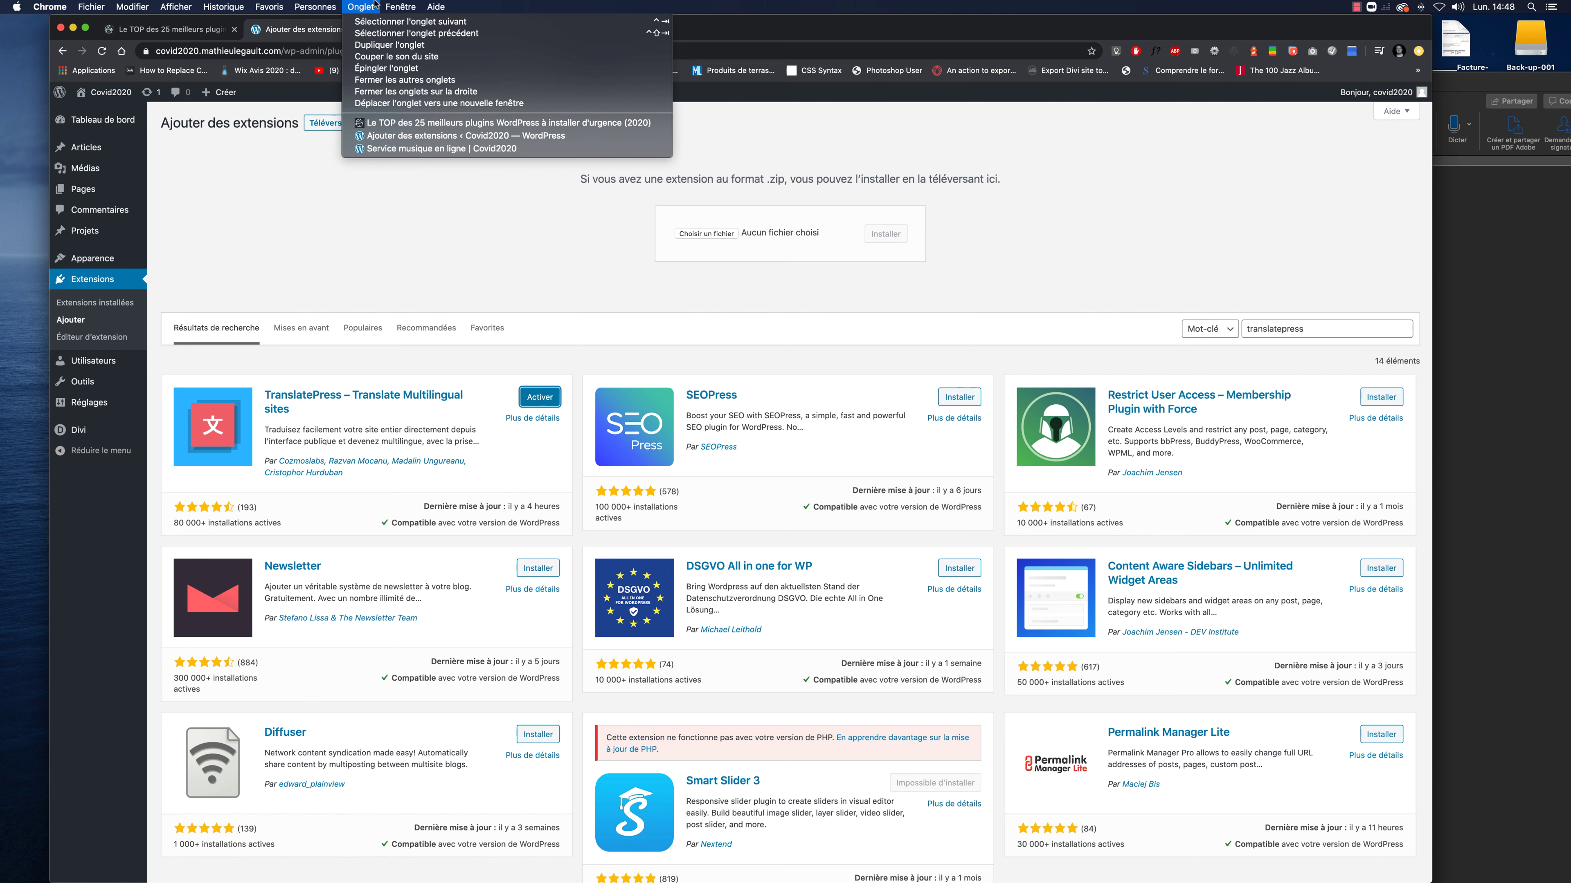
mouse_move(424, 18)
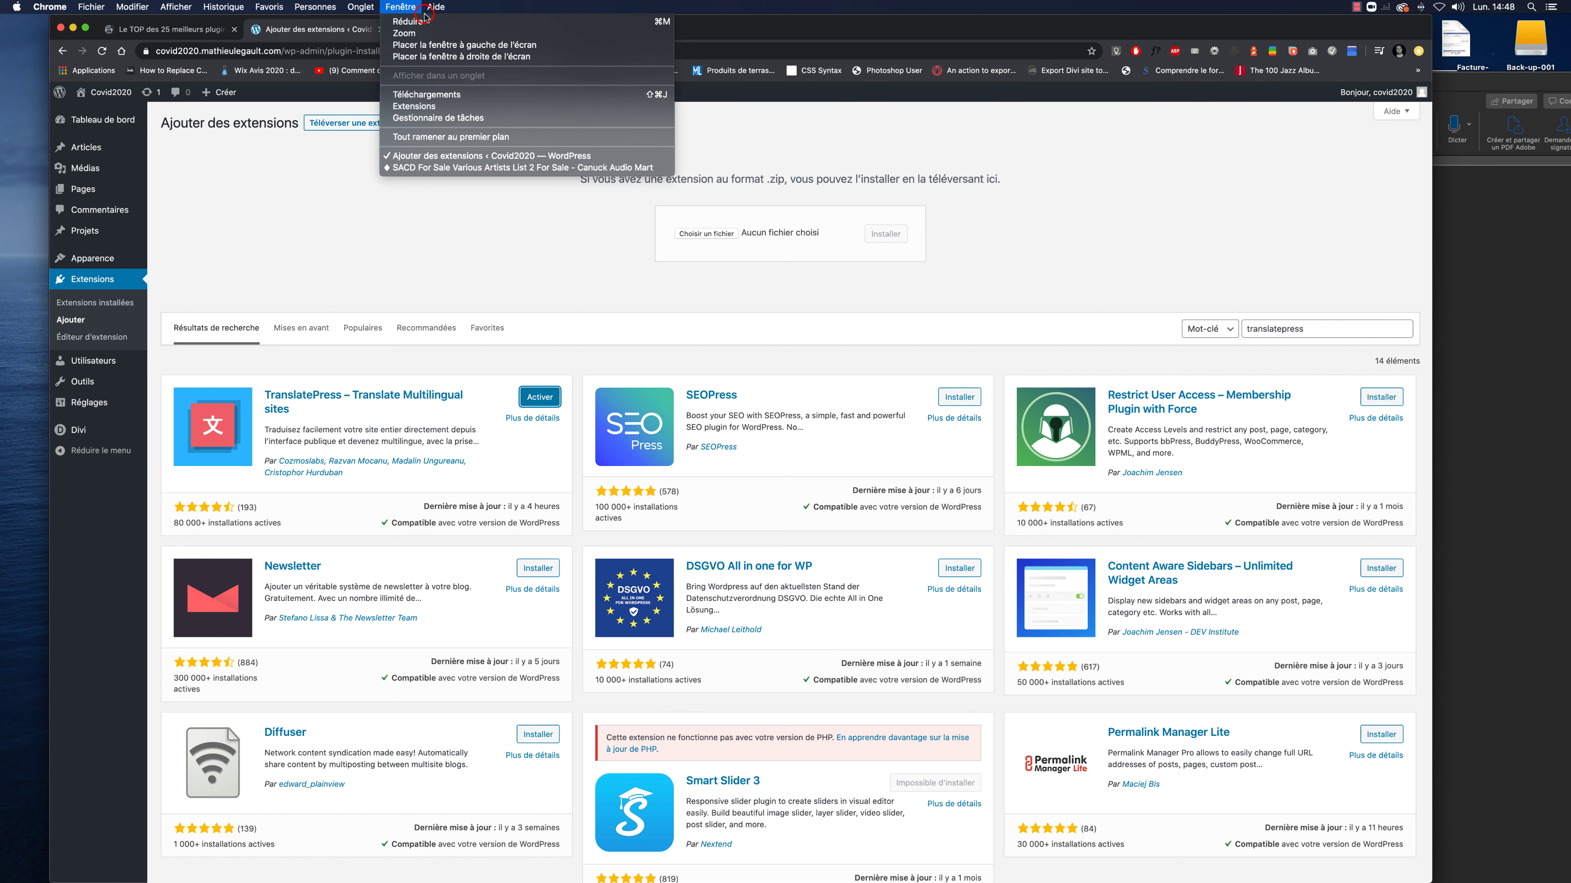
left_click(524, 399)
left_click(523, 400)
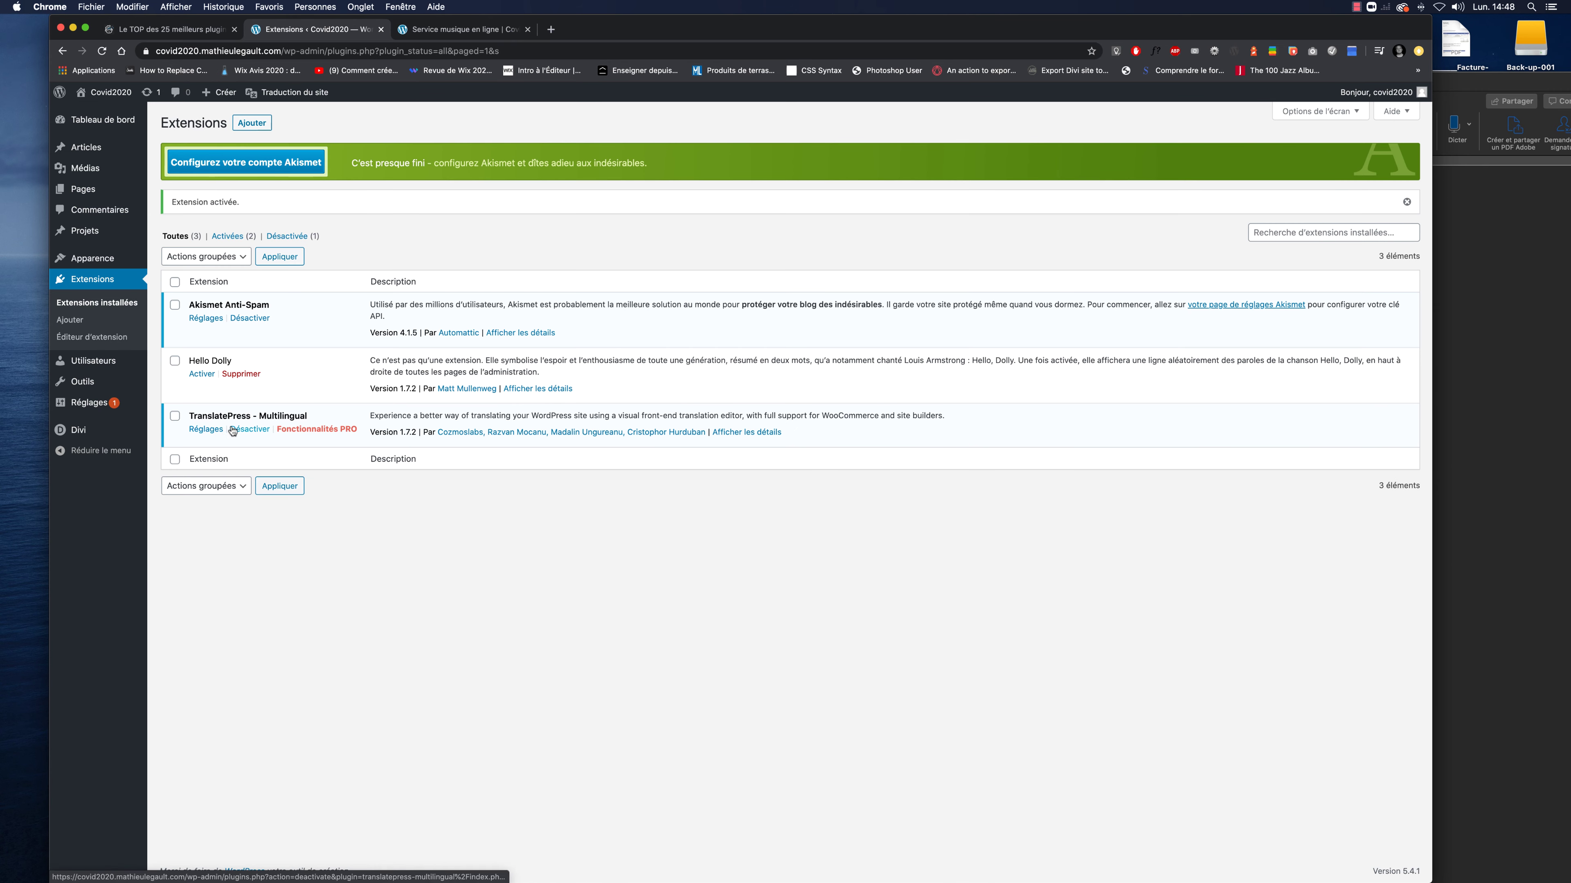
left_click(205, 430)
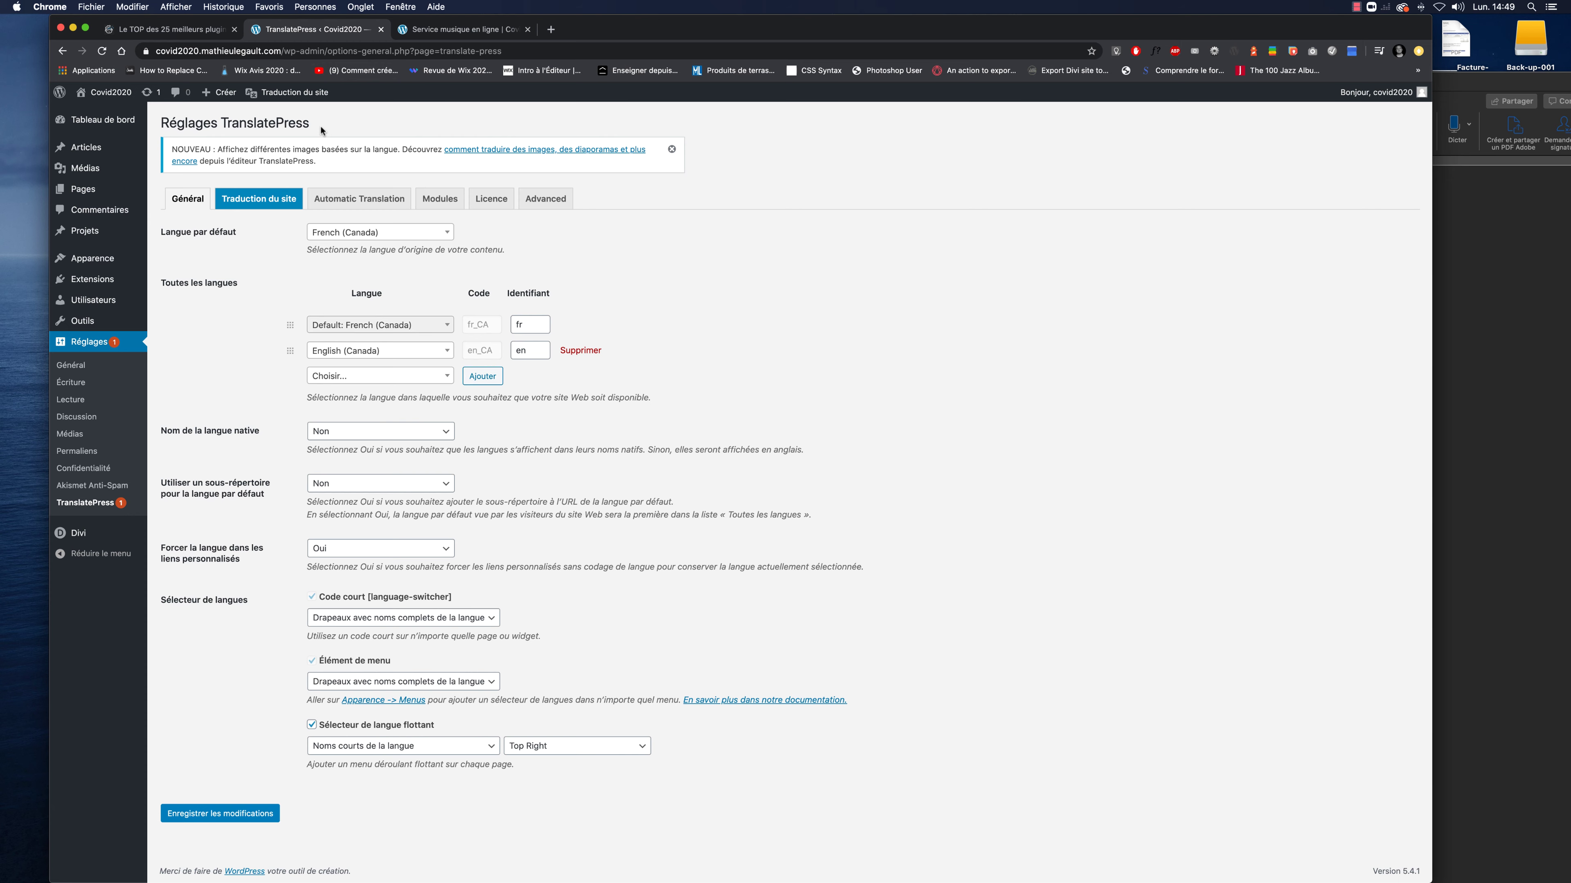
Step: Search Google videos for "TranslatePress - Multilingual" in a new tab and open the "Free WordPress Translation Plugin" video on YouTube
left_click(551, 29)
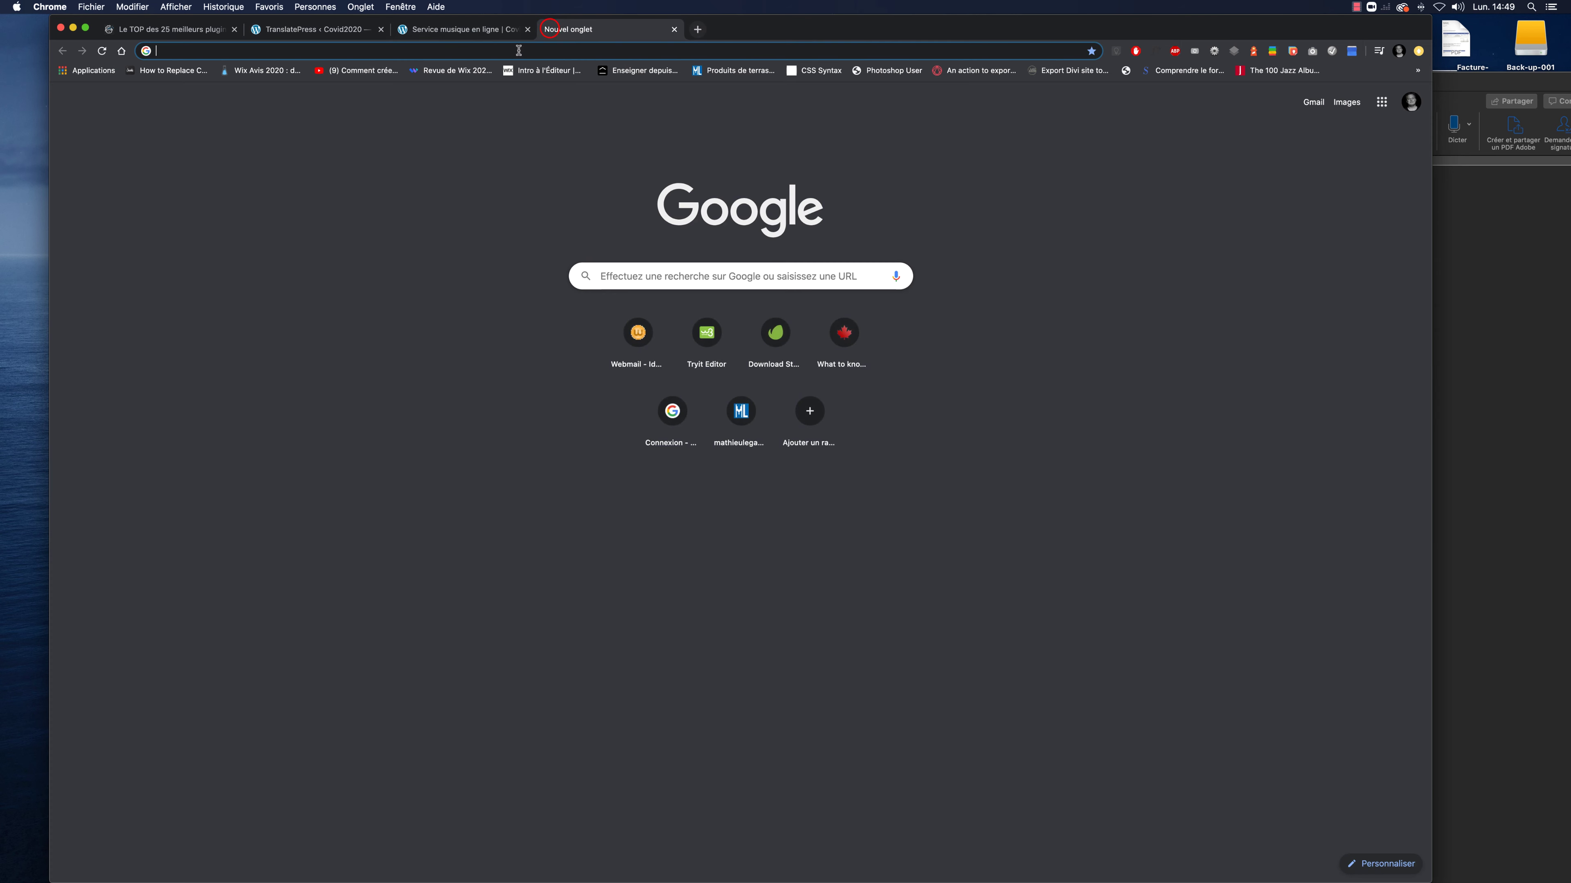
type("tra")
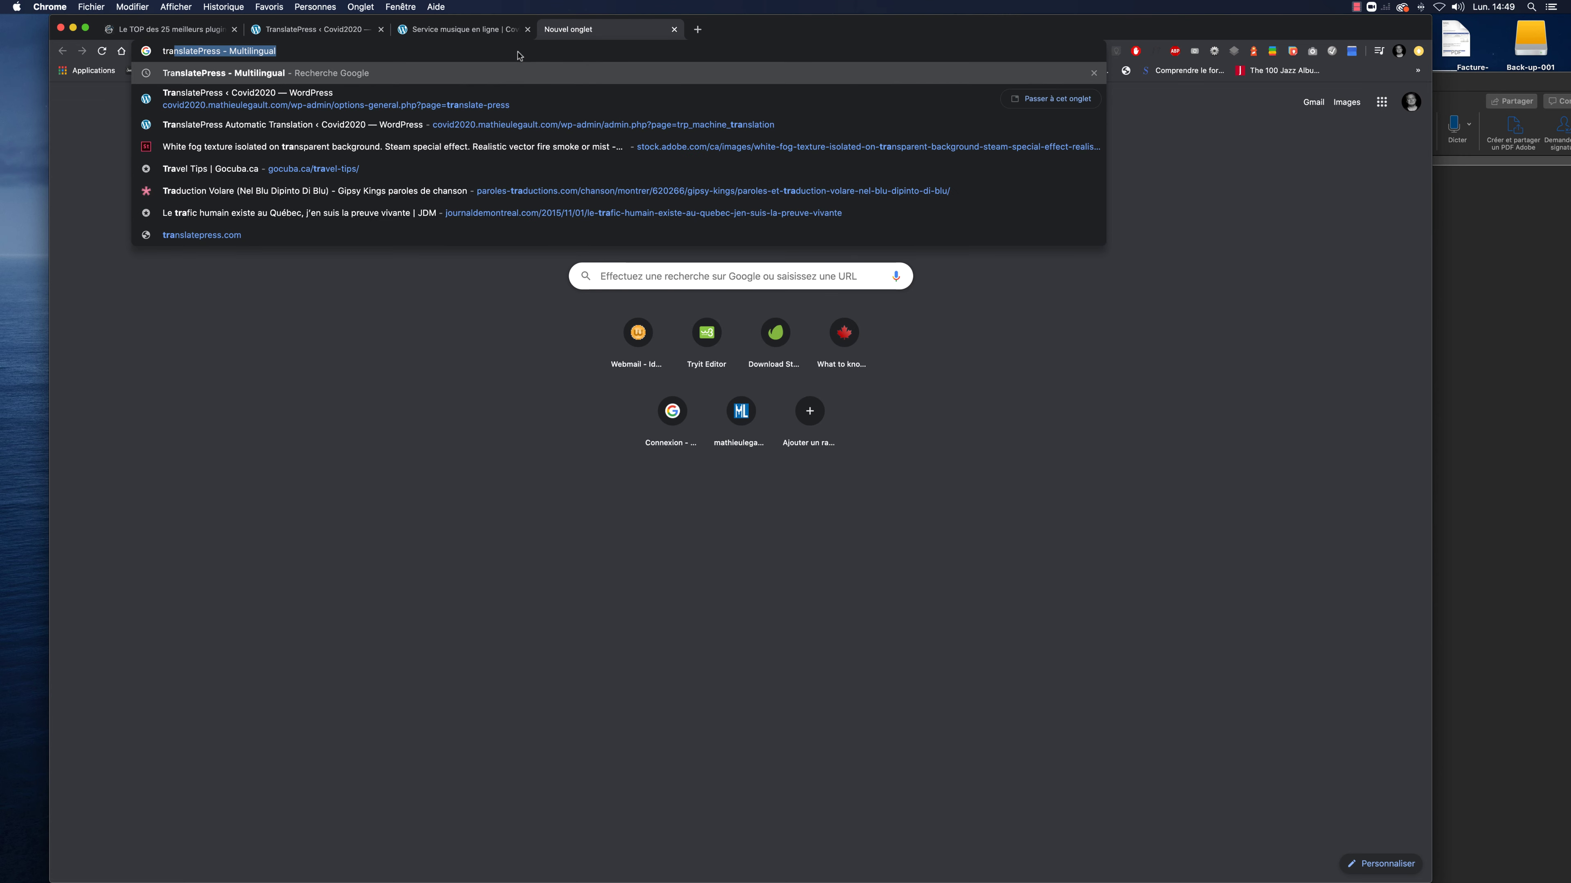
type("nslatepr")
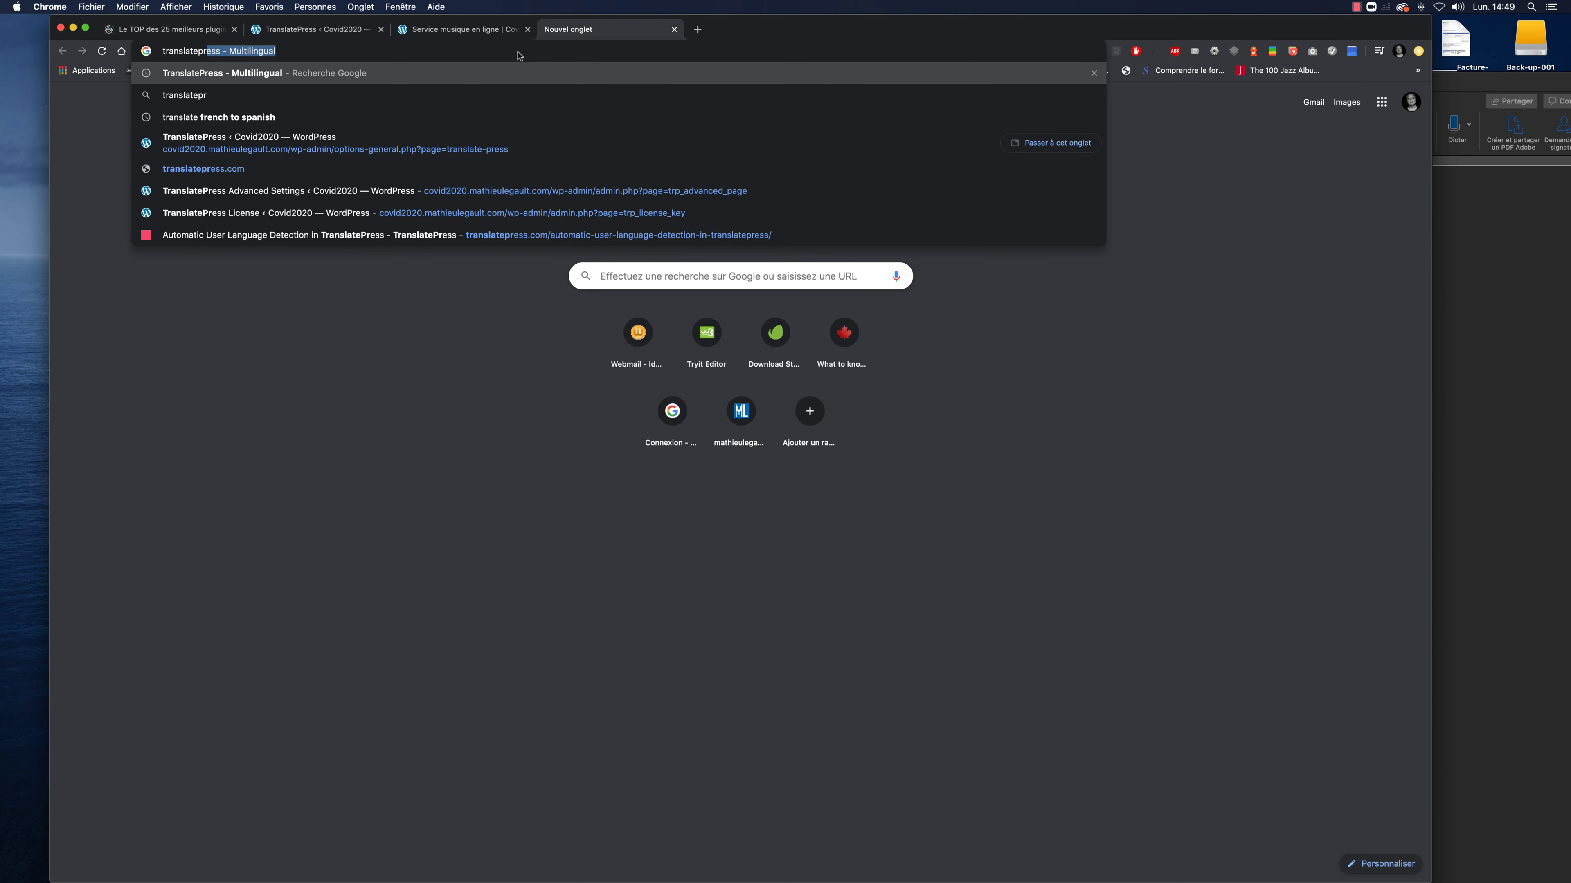
type("ess")
key("Return")
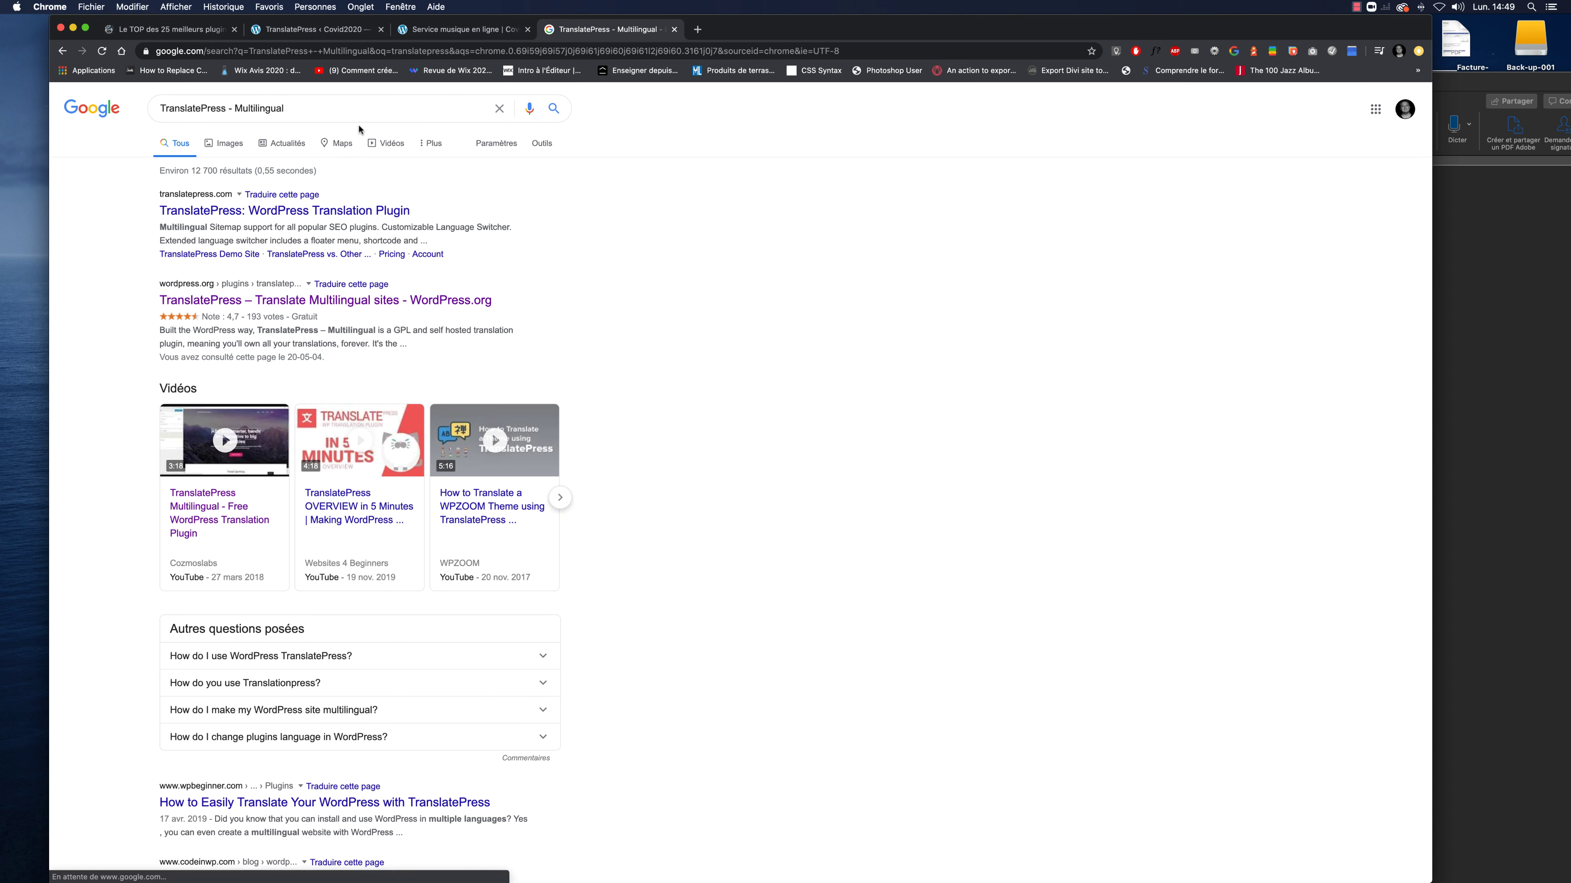
left_click(388, 144)
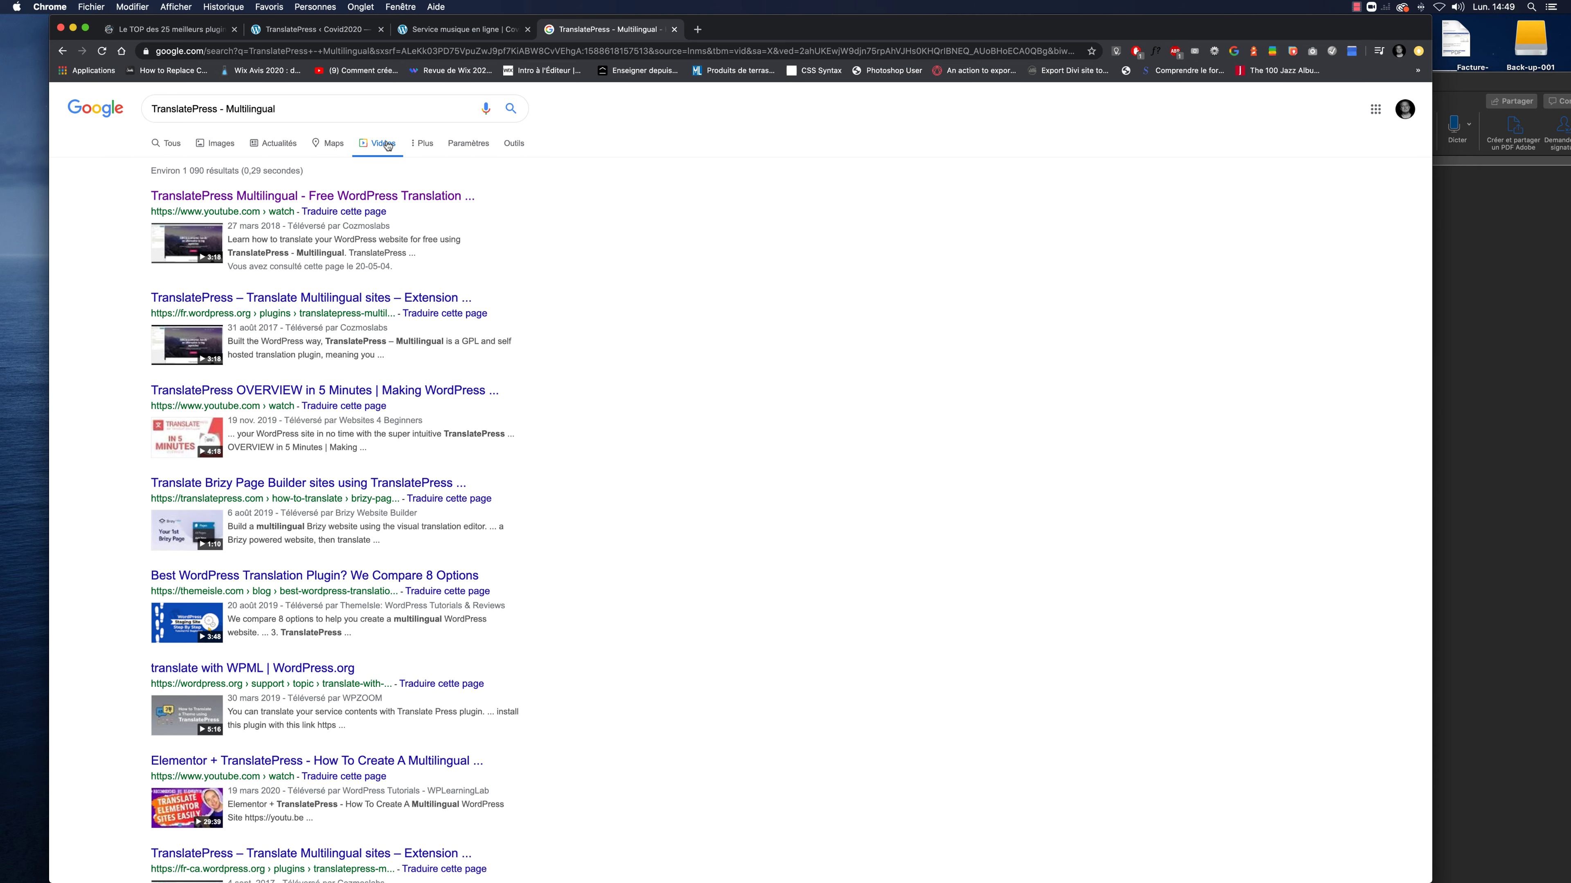
left_click(234, 192)
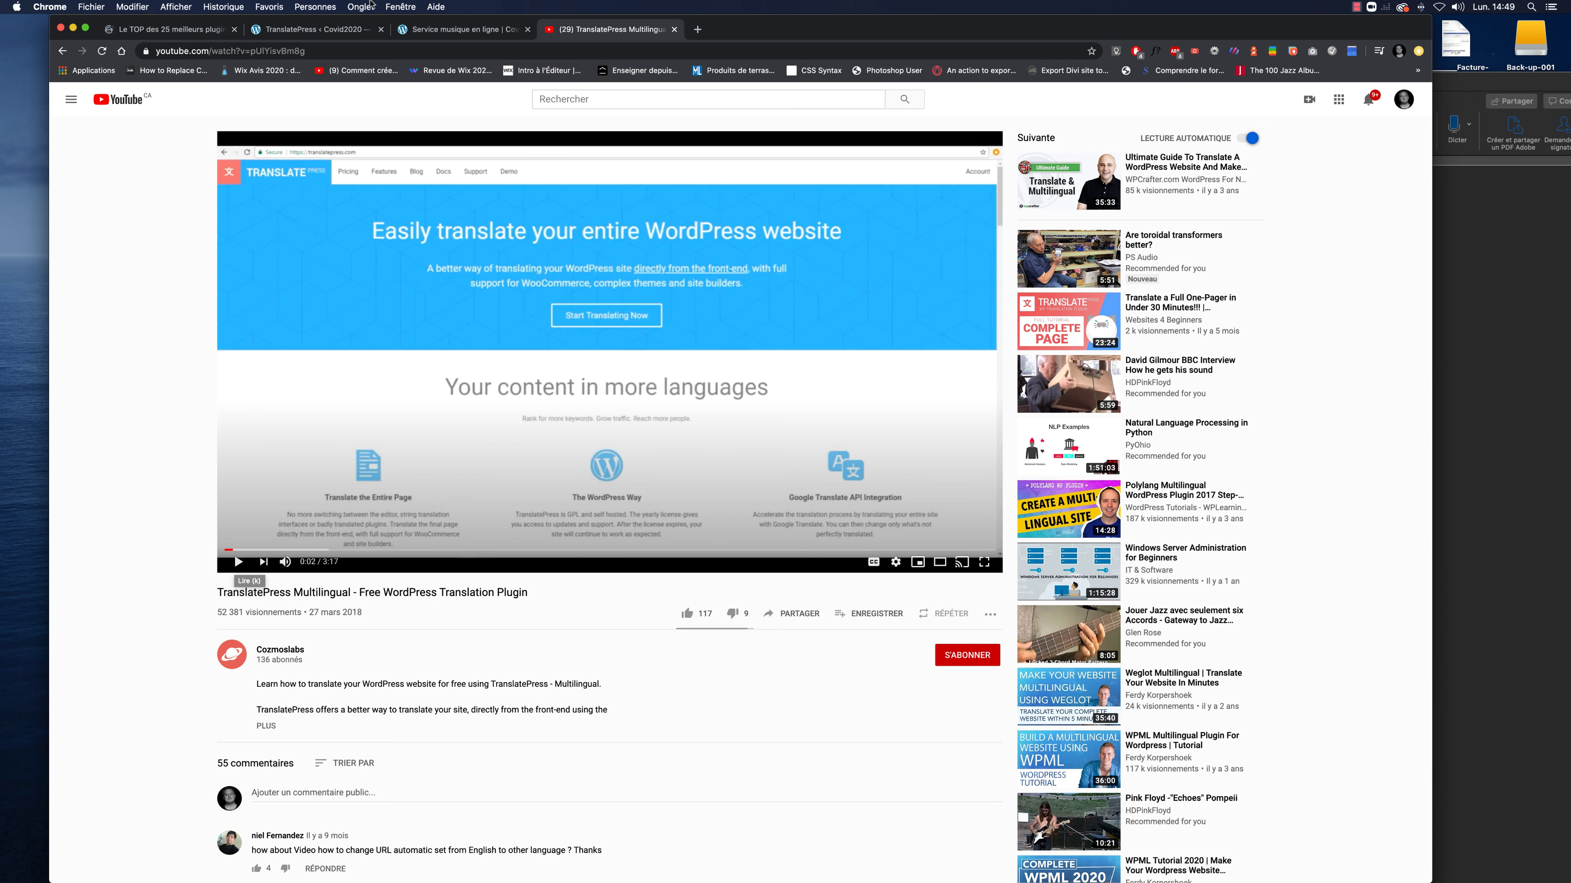
Step: Examine the French "Service de Musique en Ligne" page, from its introduction to the Deezer, Spotify and Apple Music descriptions
left_click(418, 30)
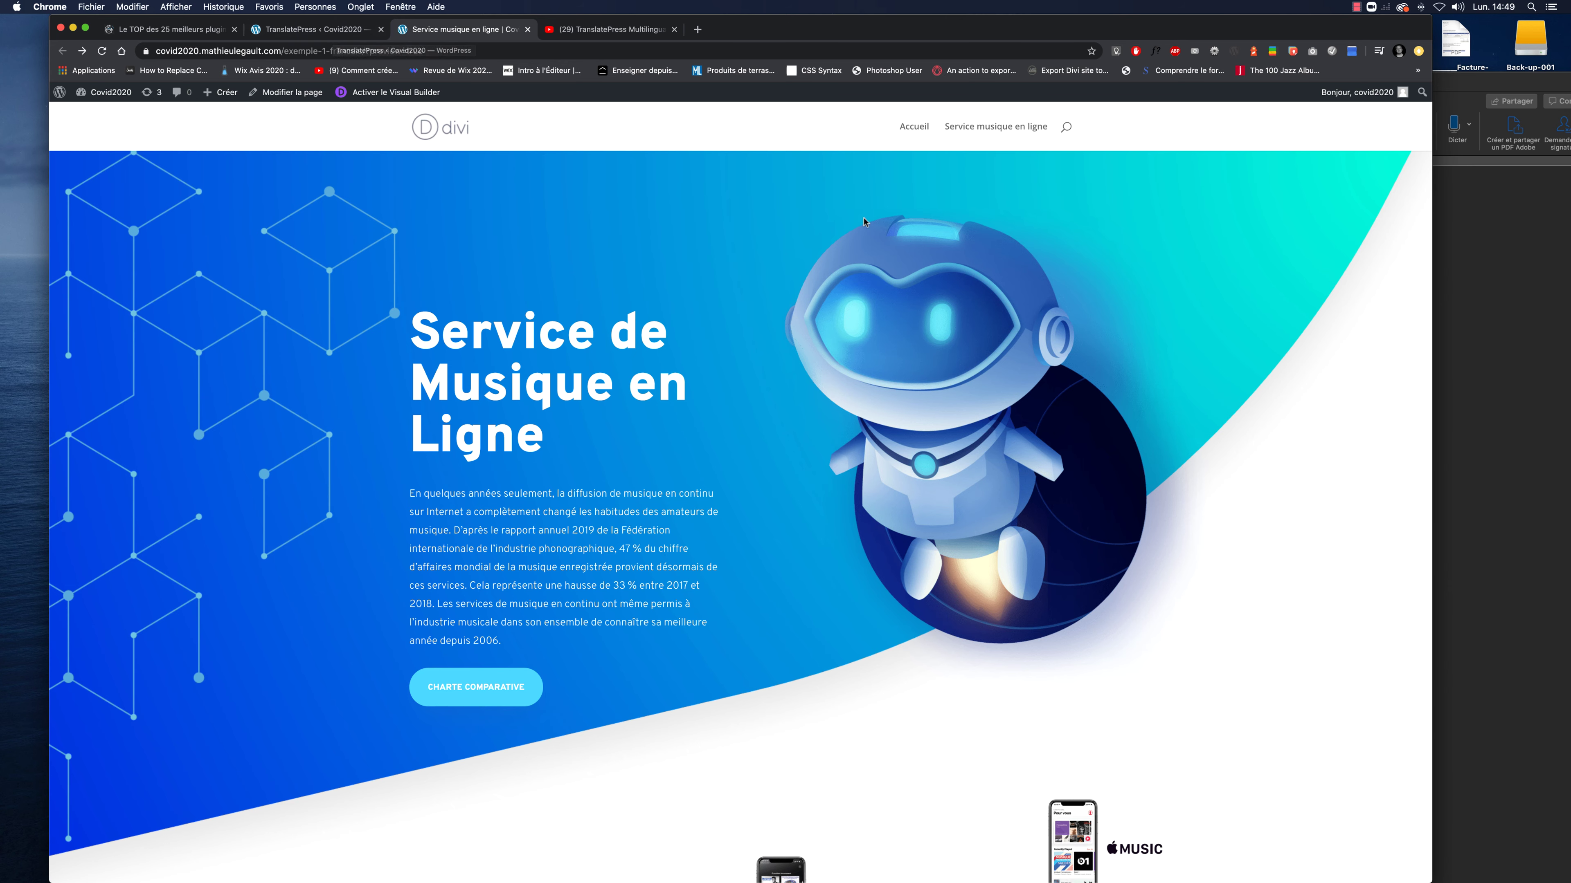
scroll(704, 415, "down", 2)
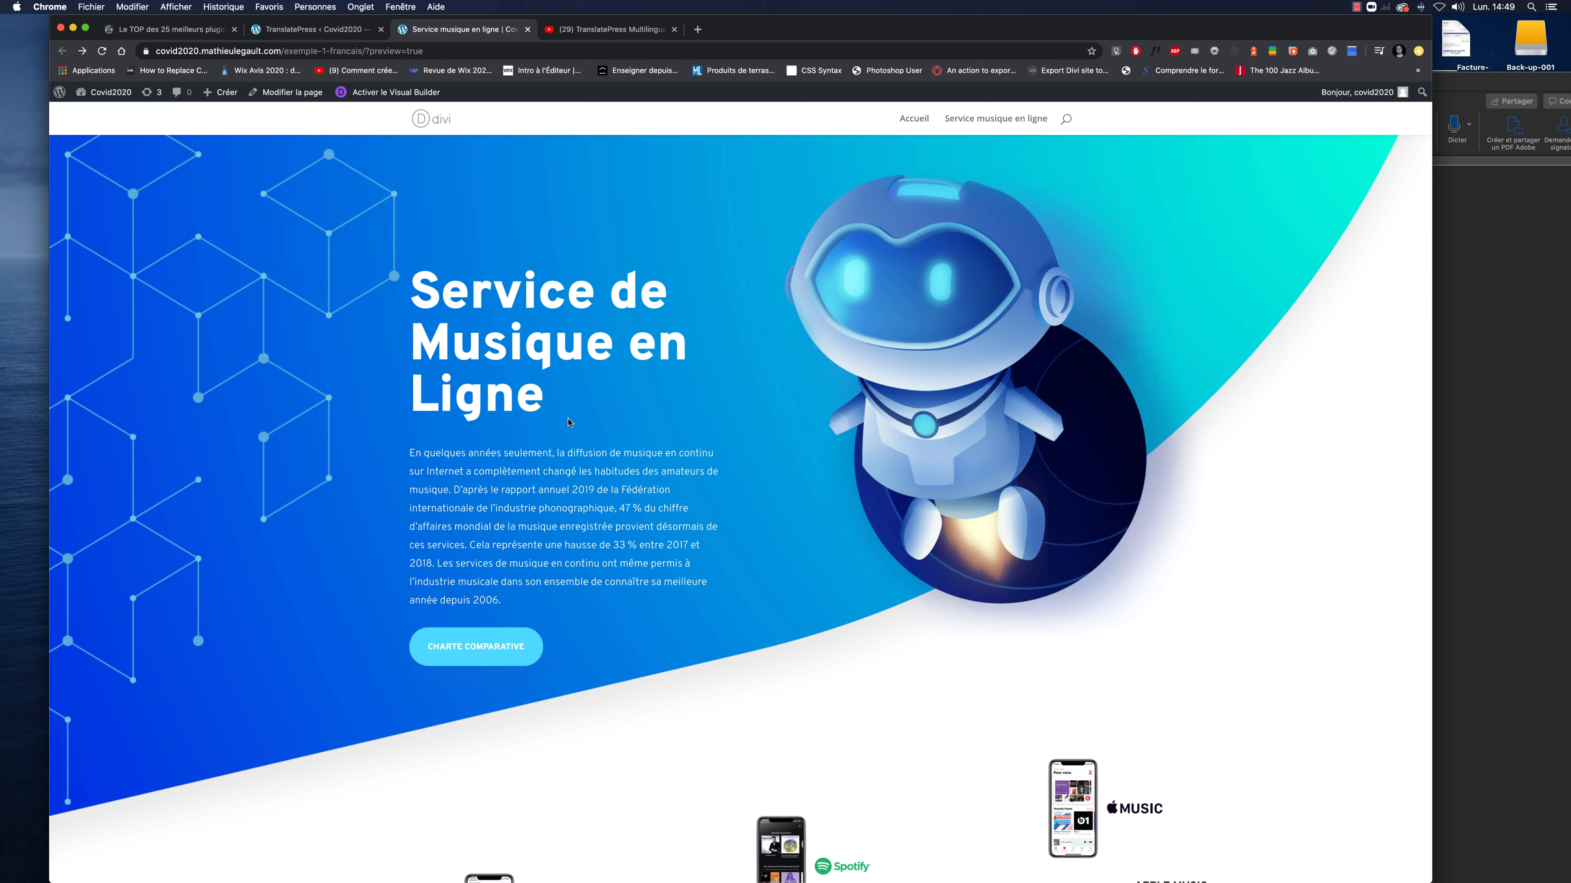
scroll(569, 423, "down", 8)
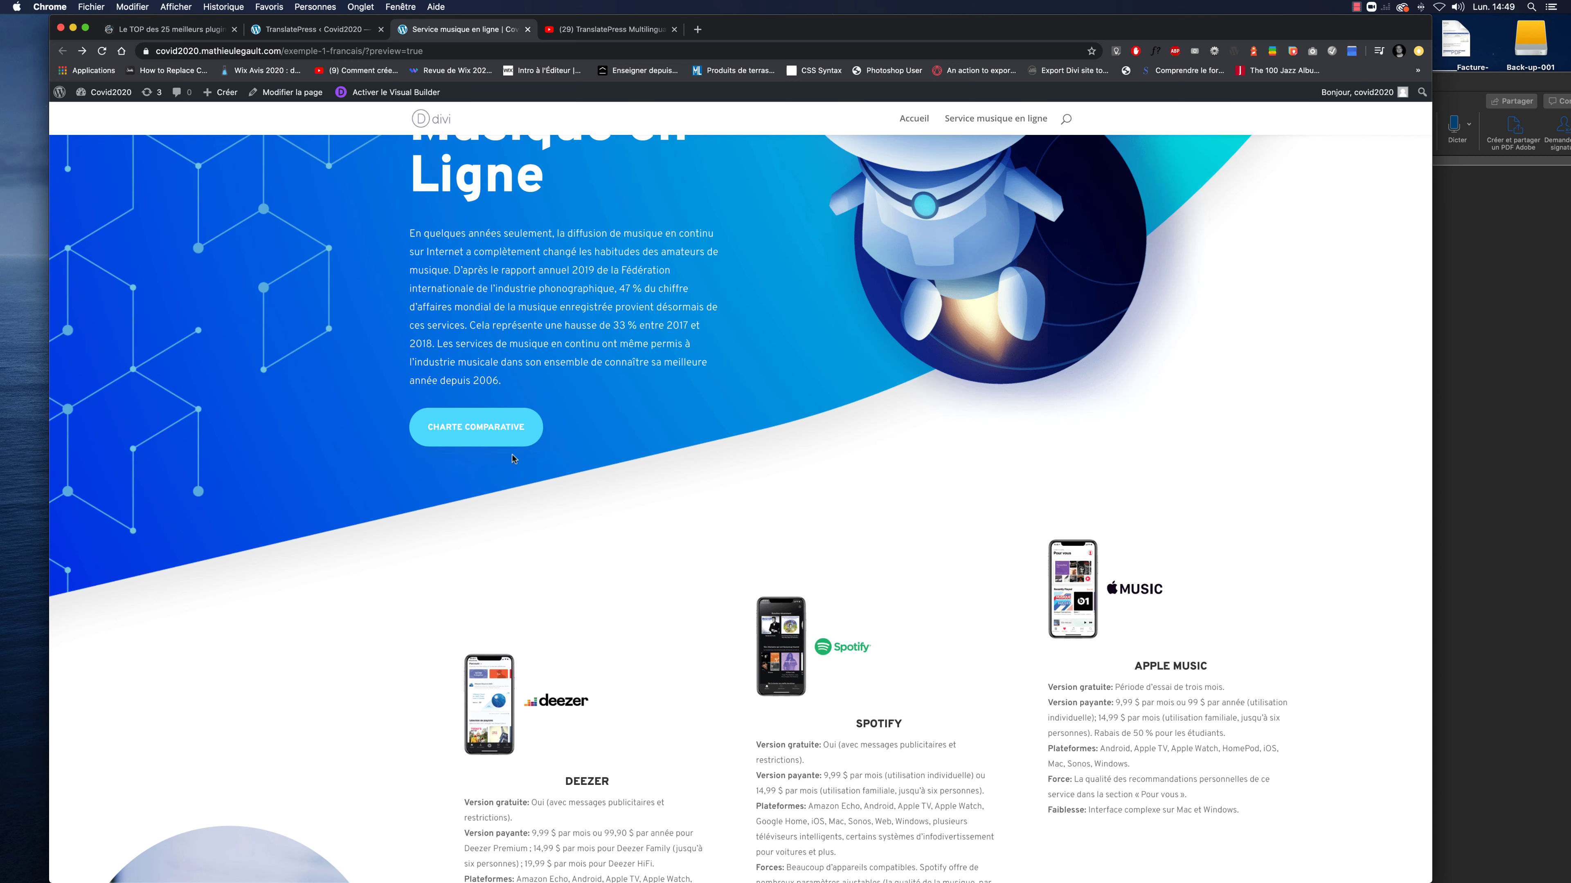
scroll(609, 753, "down", 1)
scroll(609, 753, "down", 4)
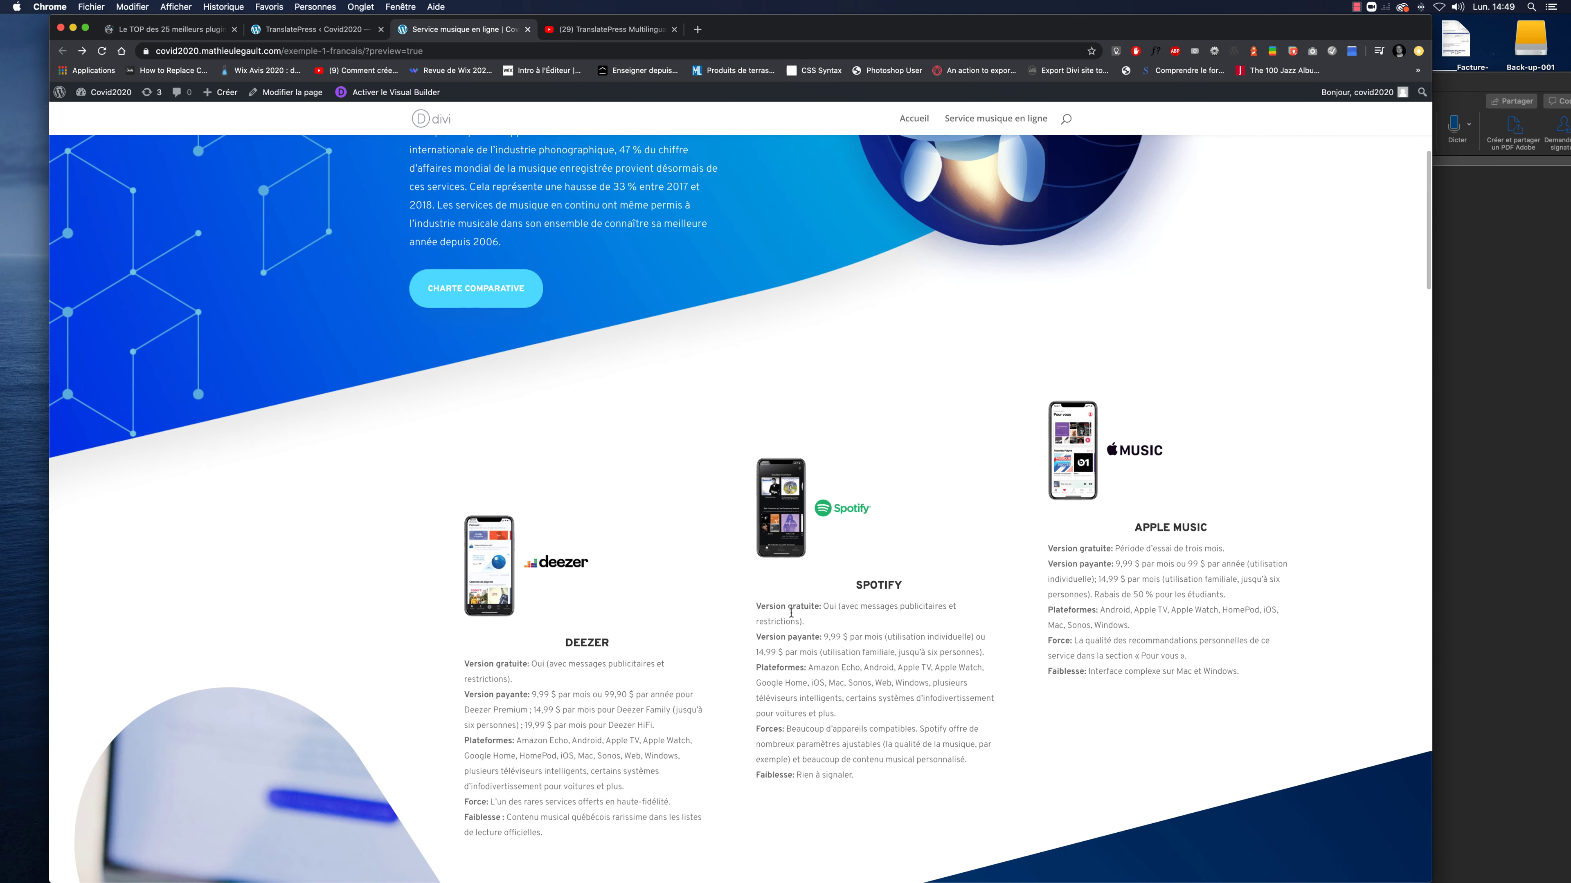
scroll(780, 558, "up", 8)
scroll(780, 557, "up", 2)
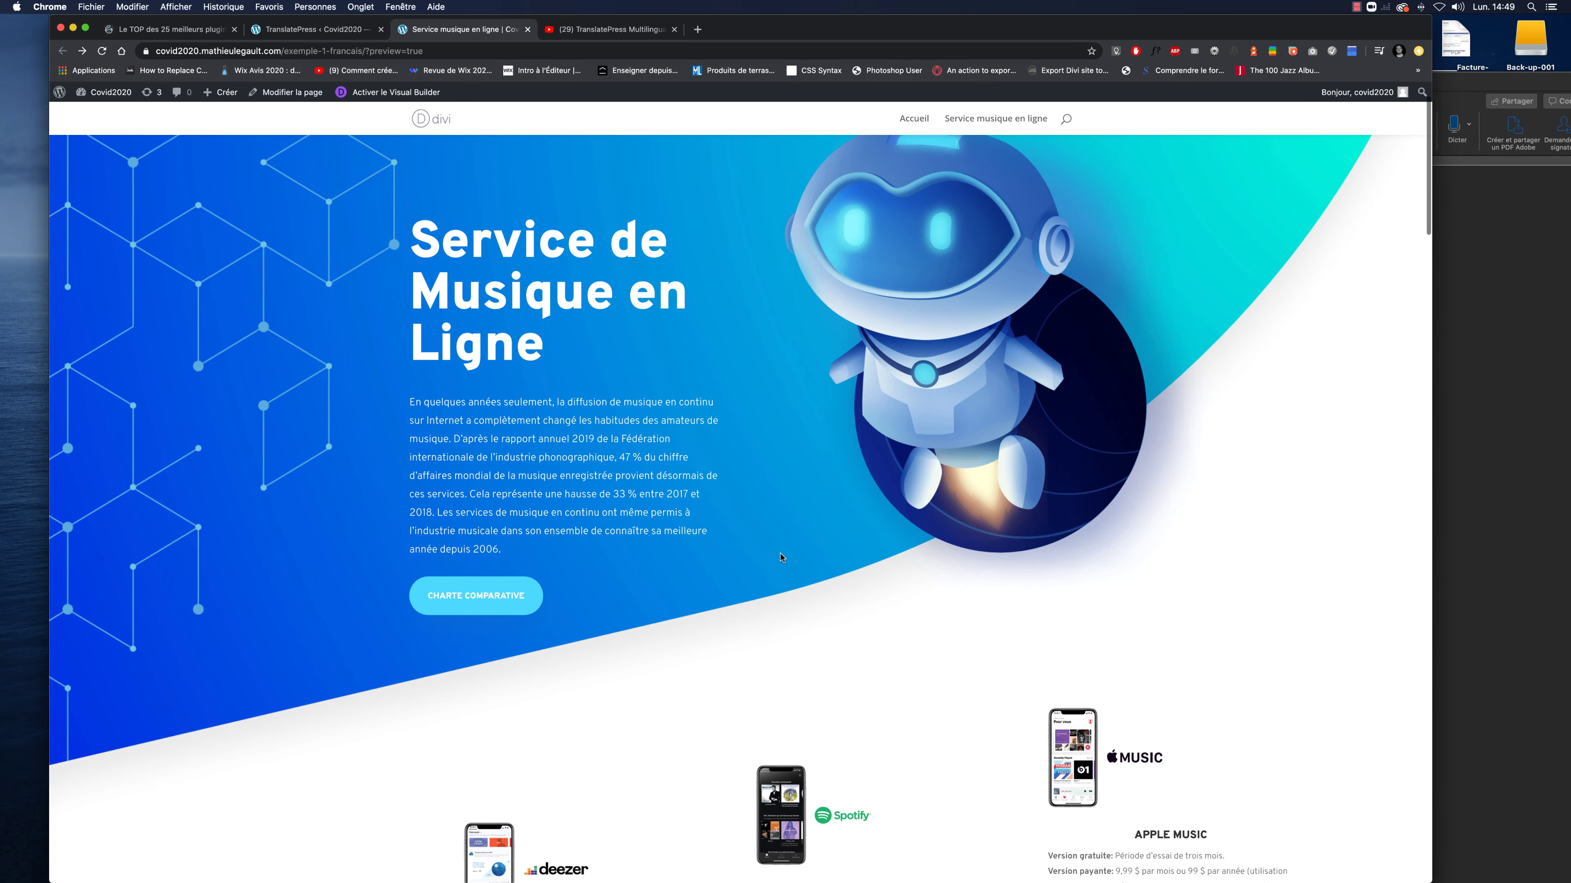
scroll(780, 558, "down", 3)
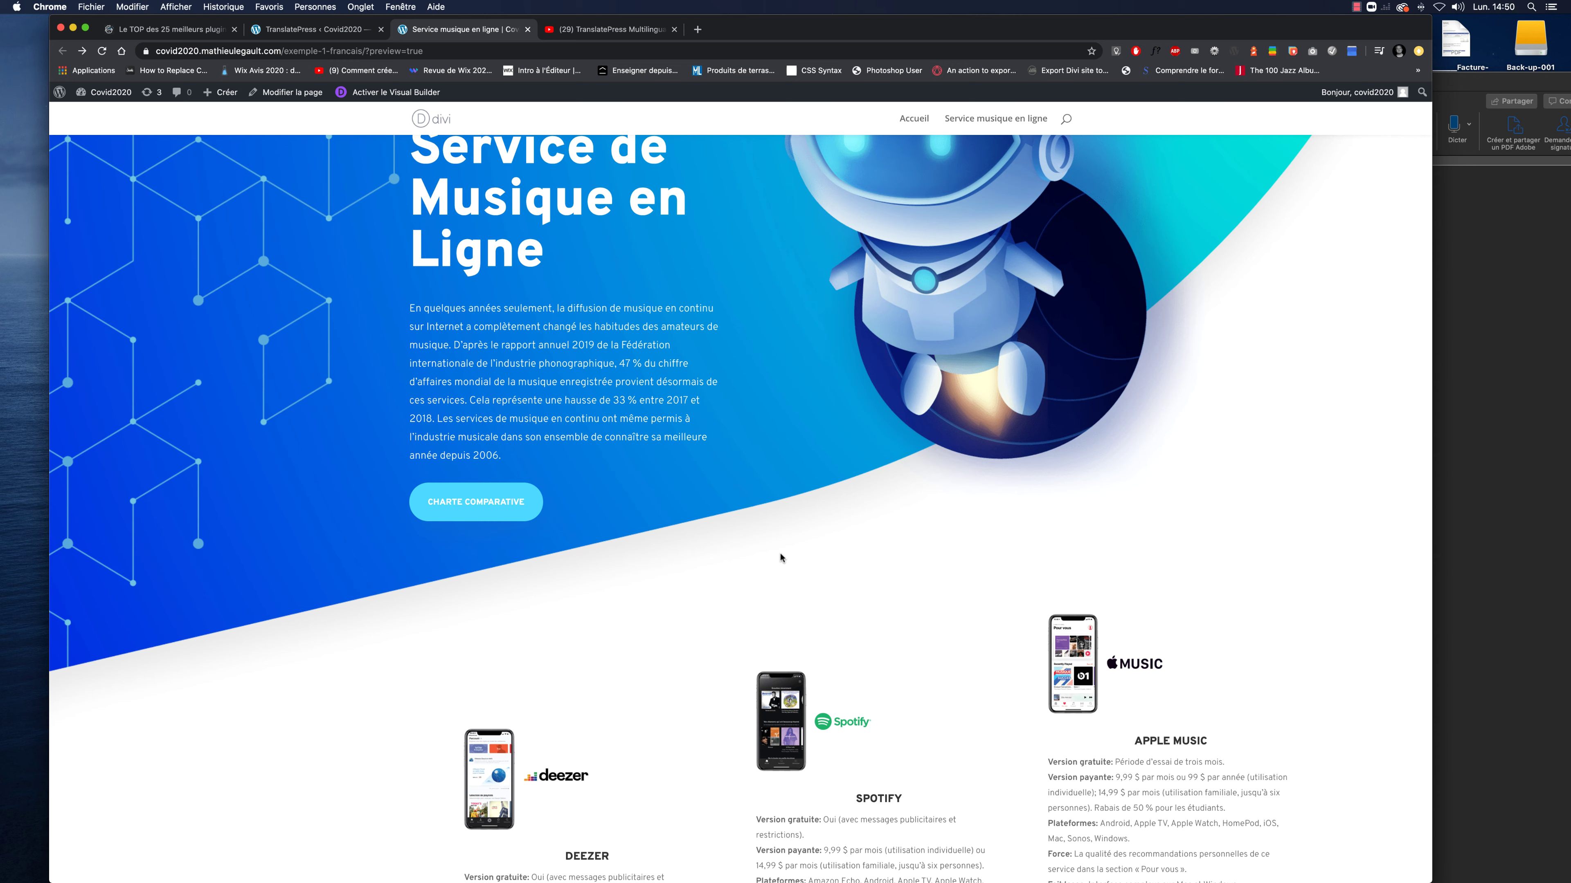
scroll(780, 551, "up", 3)
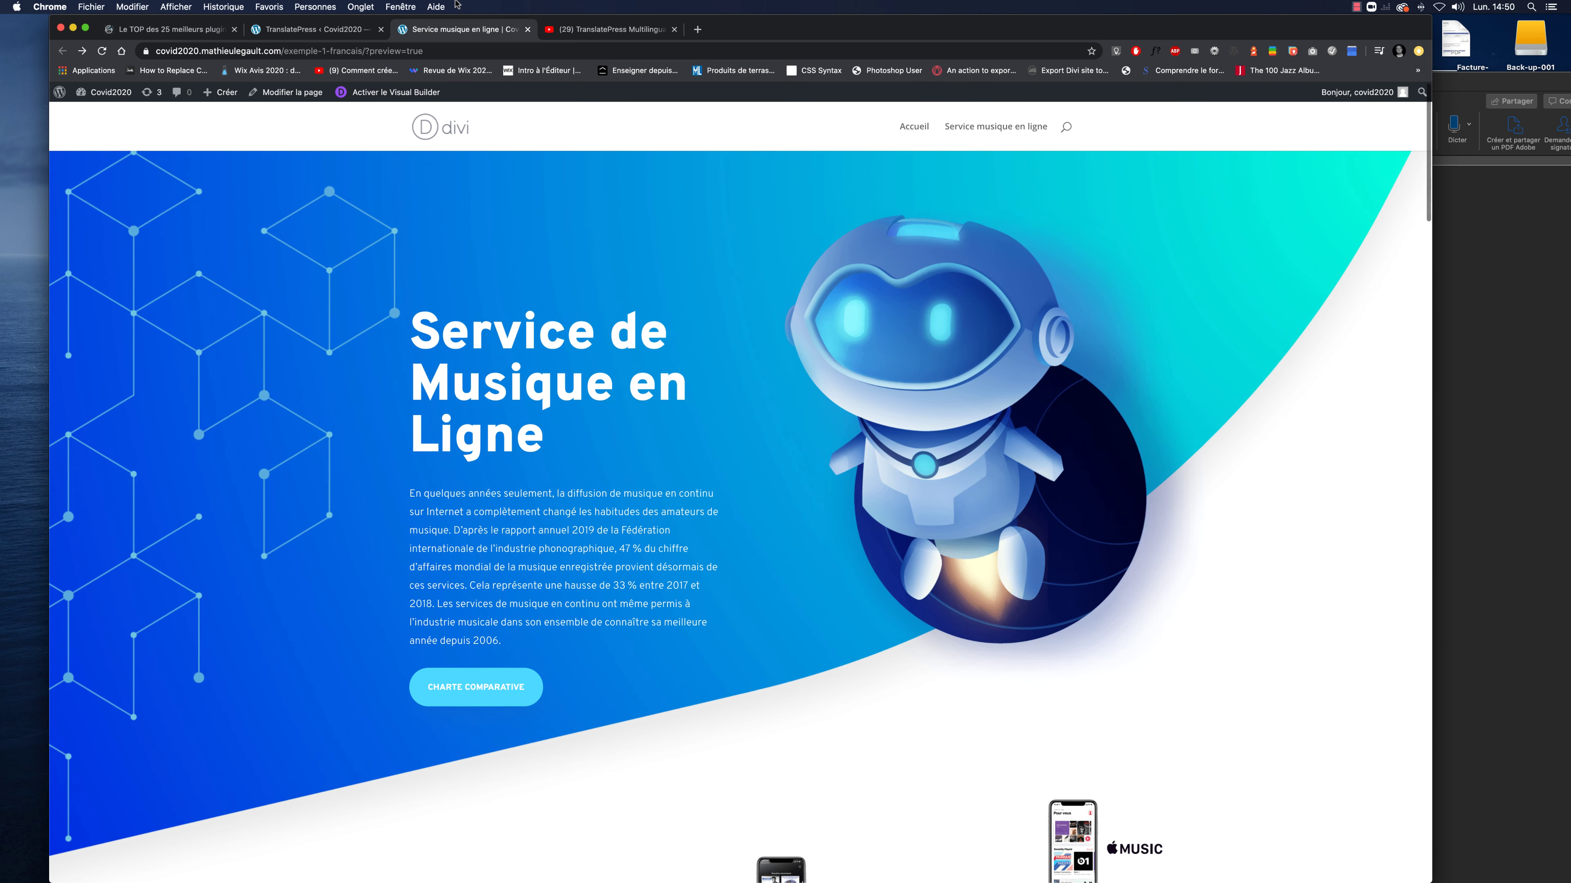
Step: Return to the TranslatePress settings and review the choices for the default language and the English (Canada) translation language
left_click(306, 33)
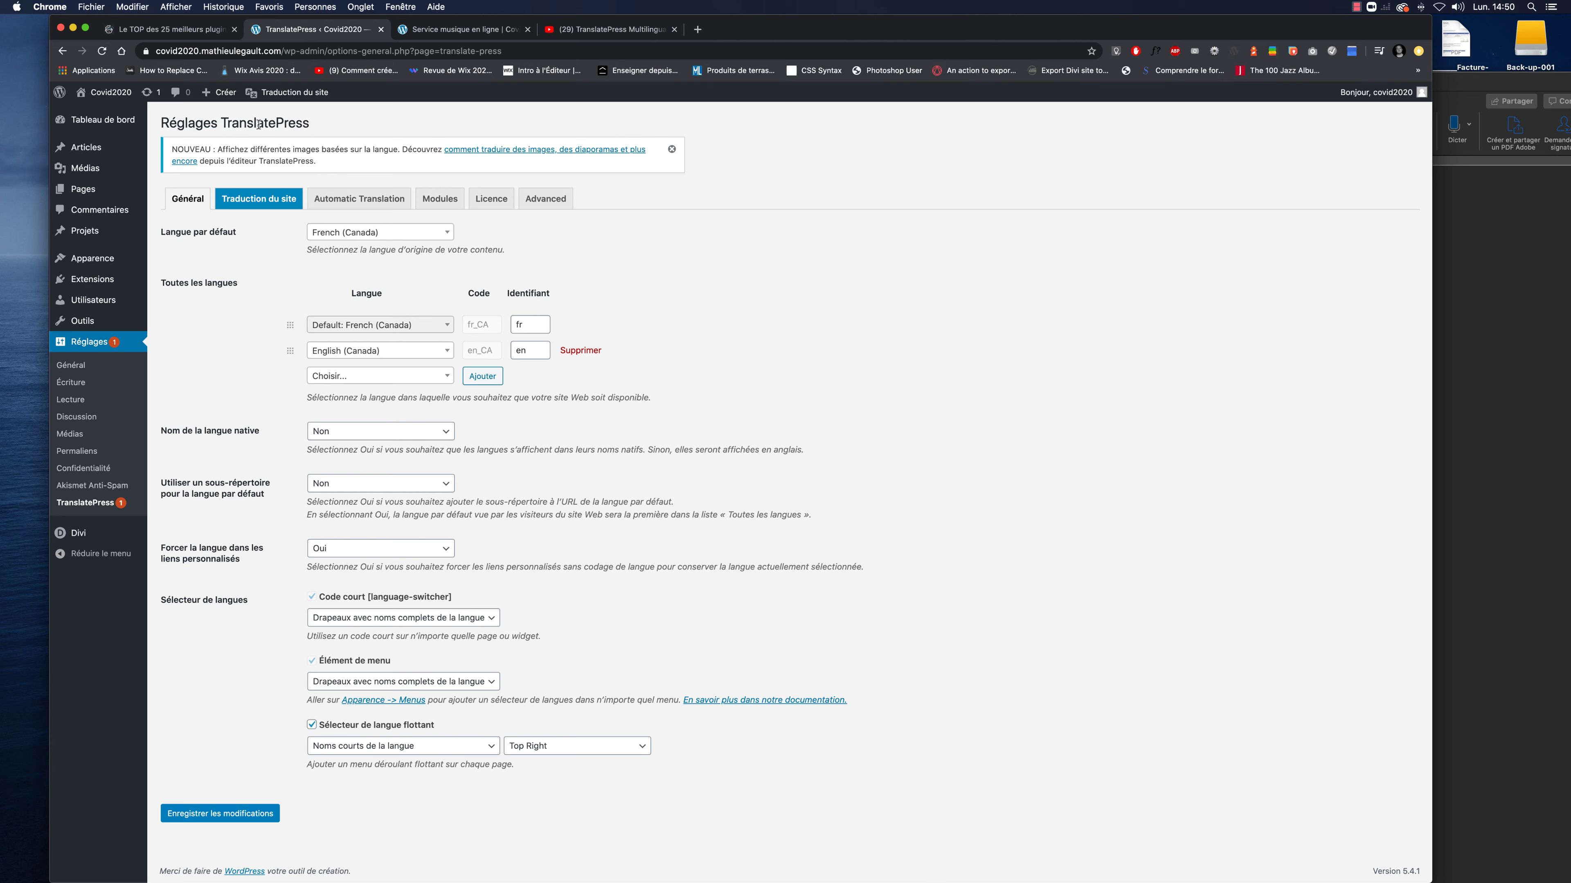
left_click(441, 236)
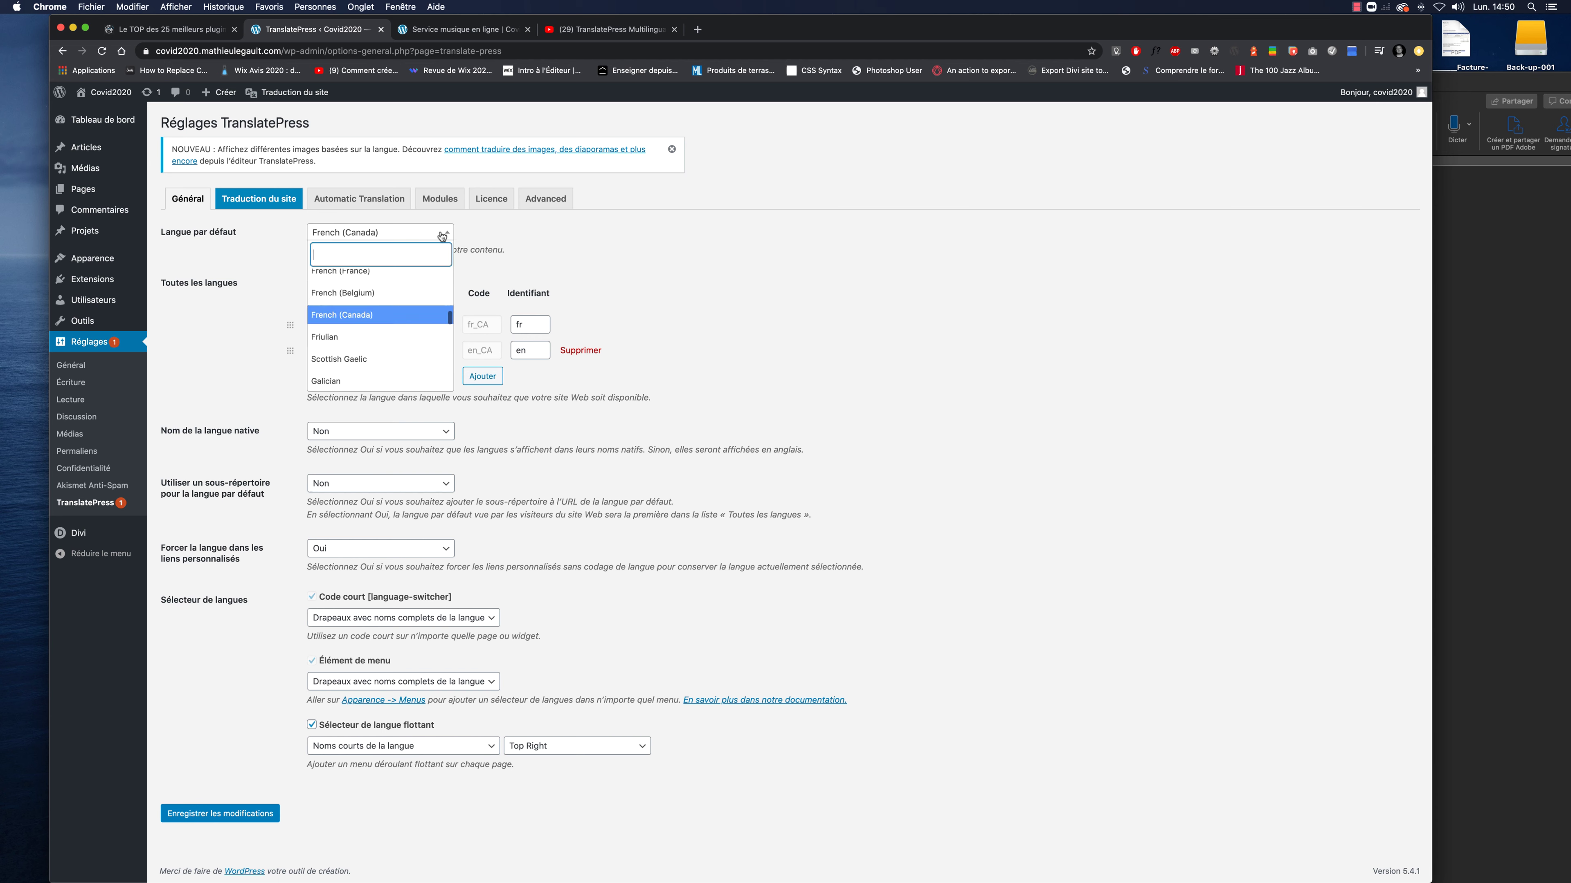
left_click(441, 236)
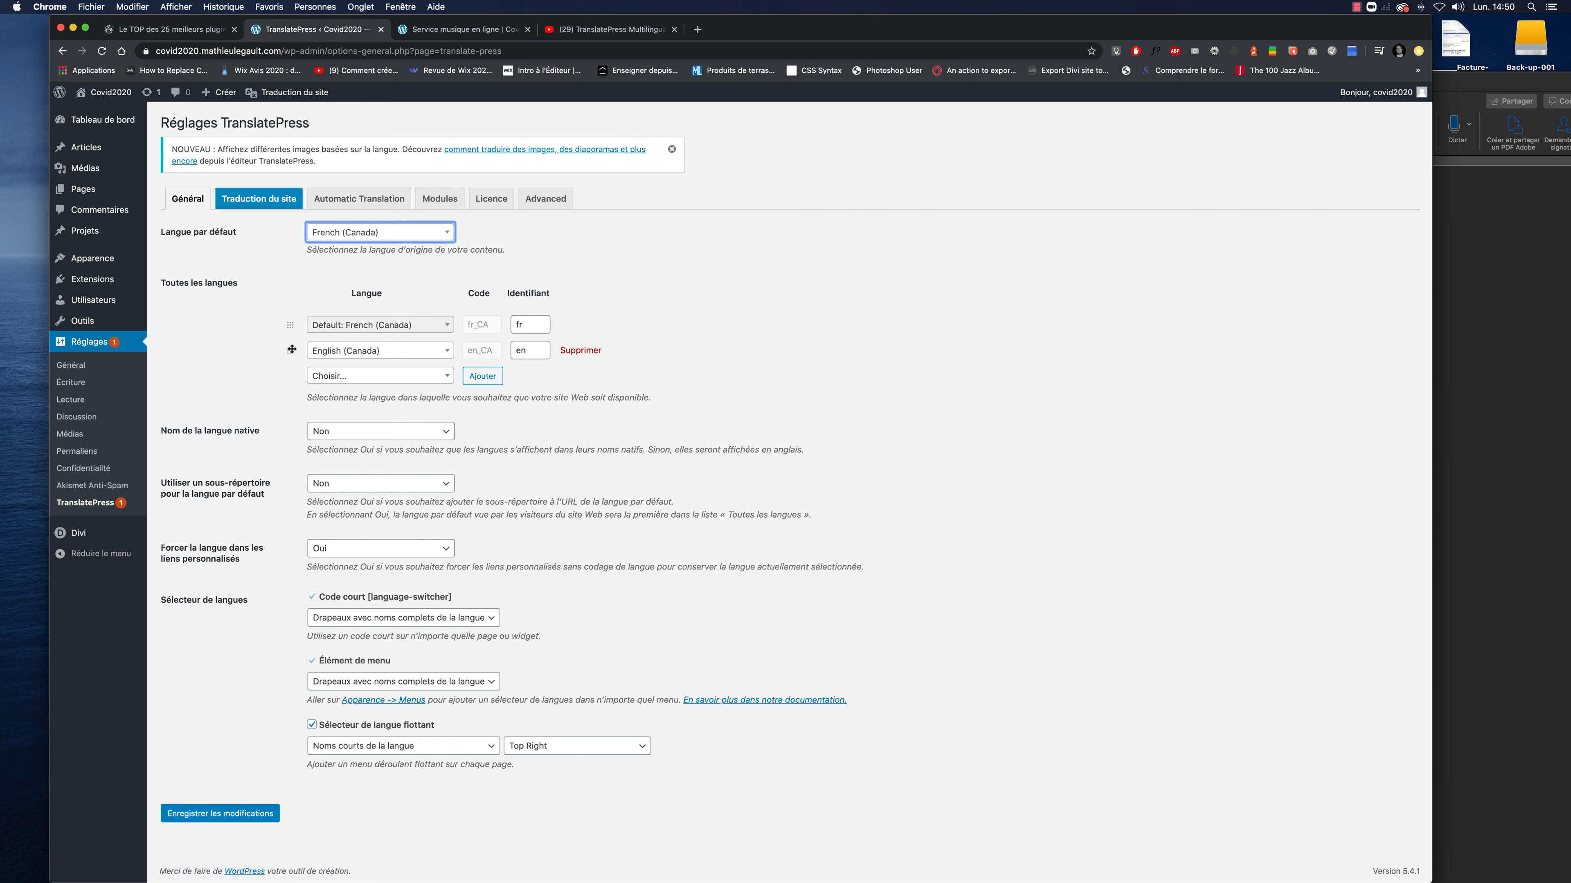
left_click(447, 351)
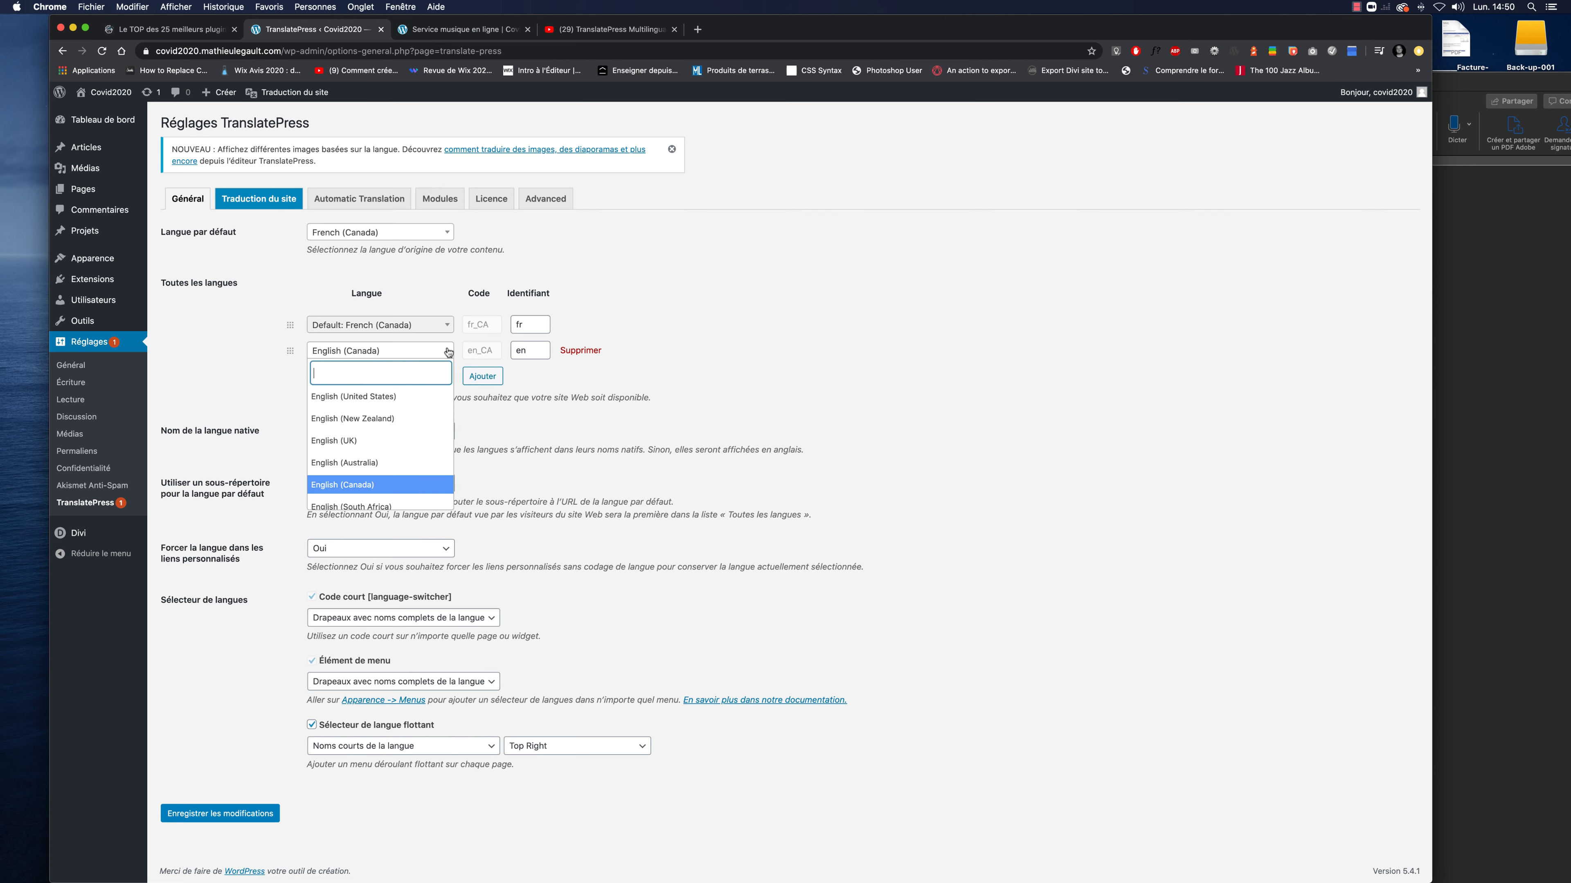
left_click(664, 322)
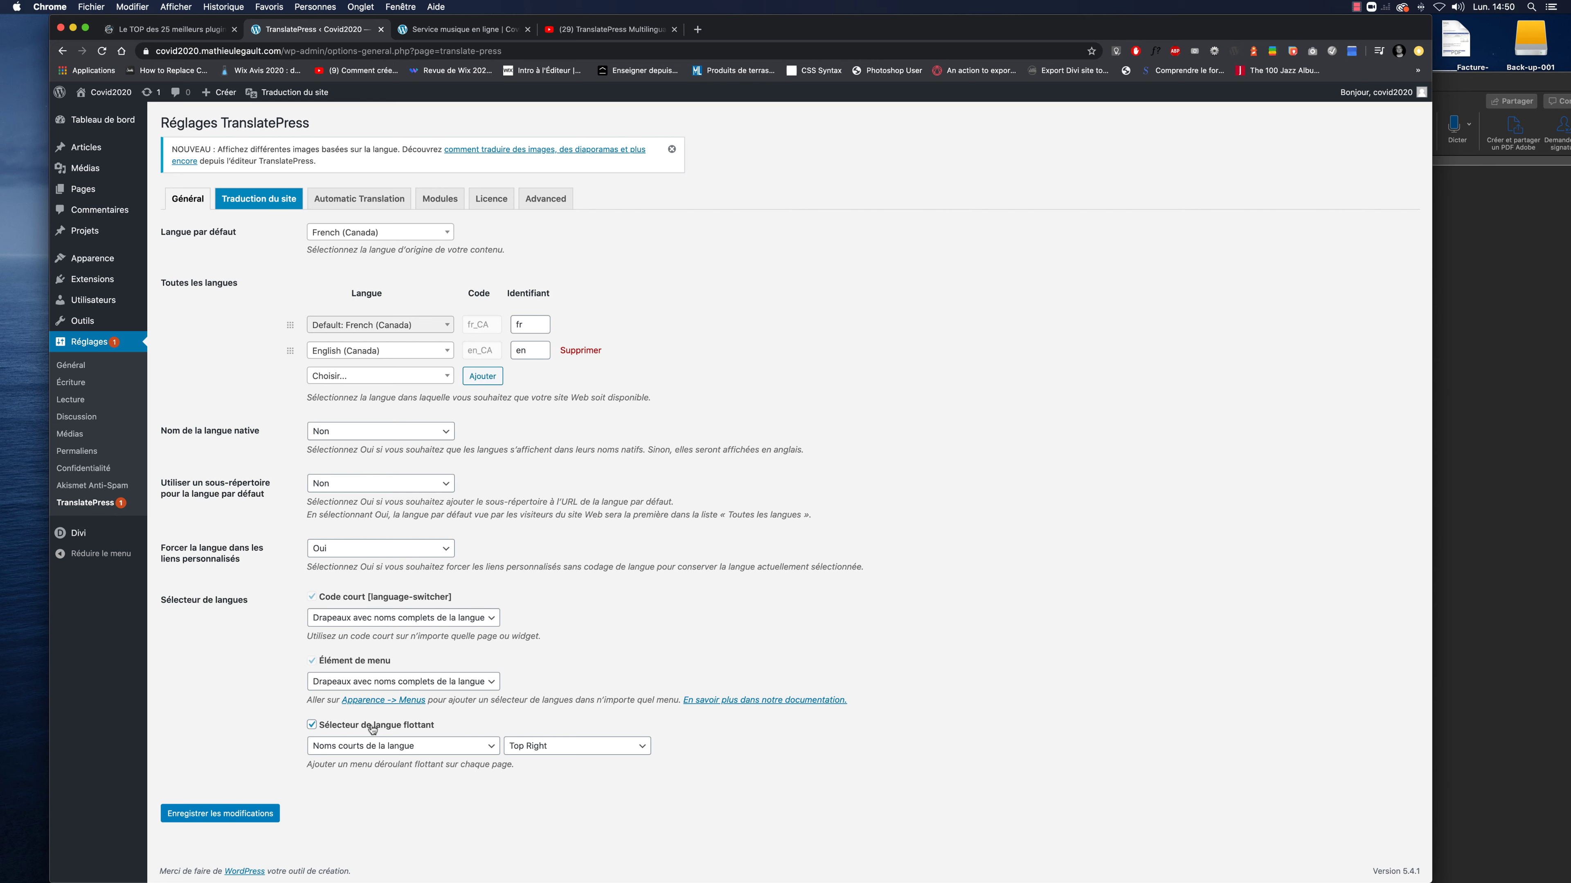
Step: Keep short language names for the floating language selector and save the TranslatePress settings
left_click(495, 747)
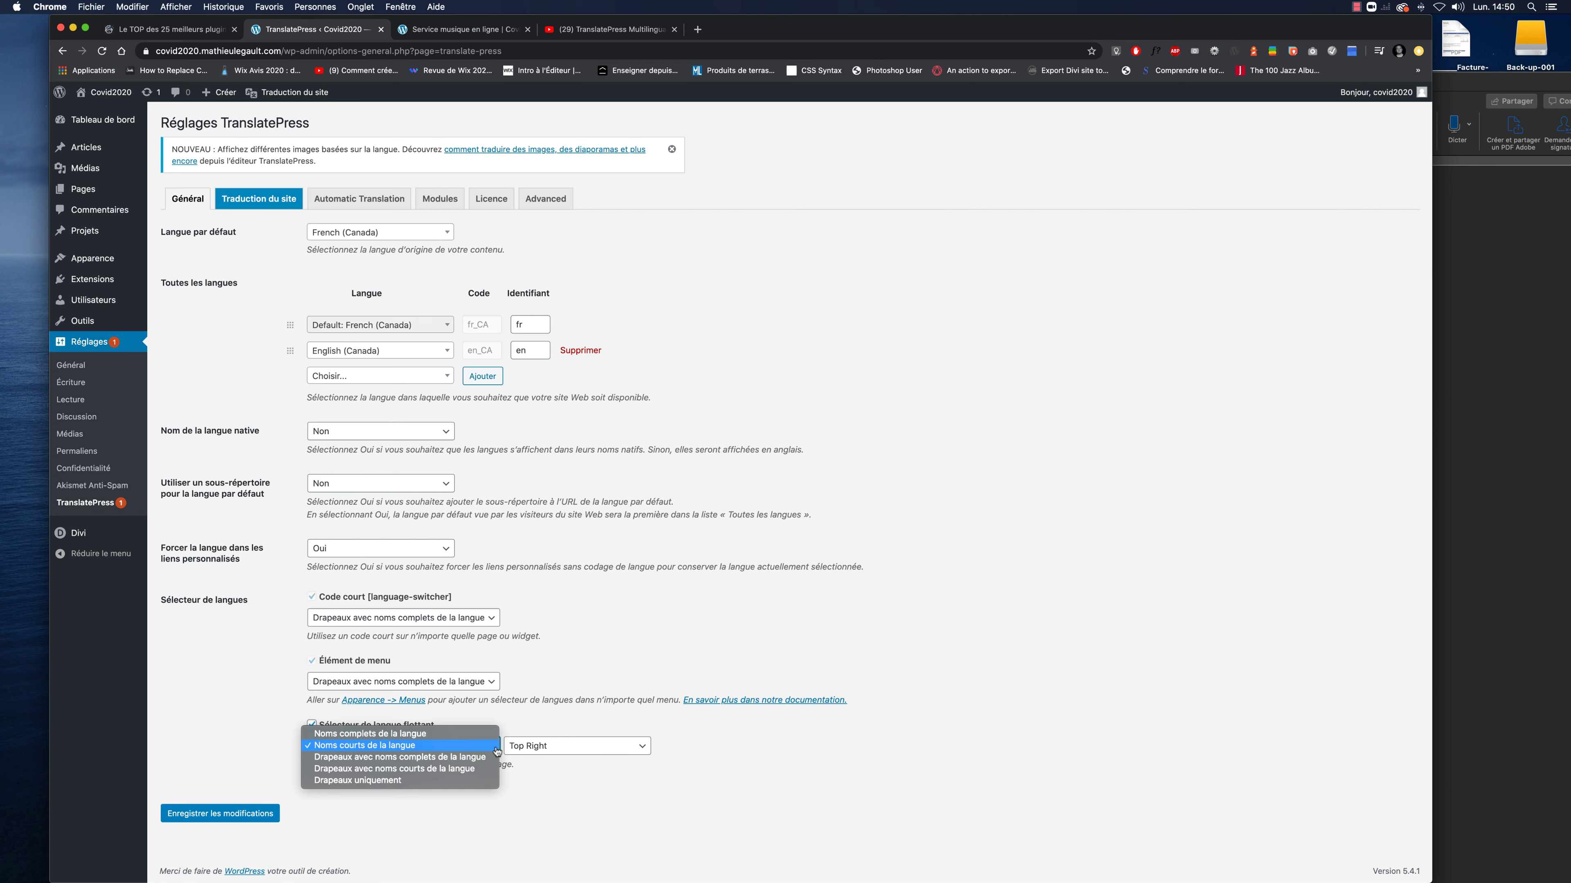
left_click(496, 747)
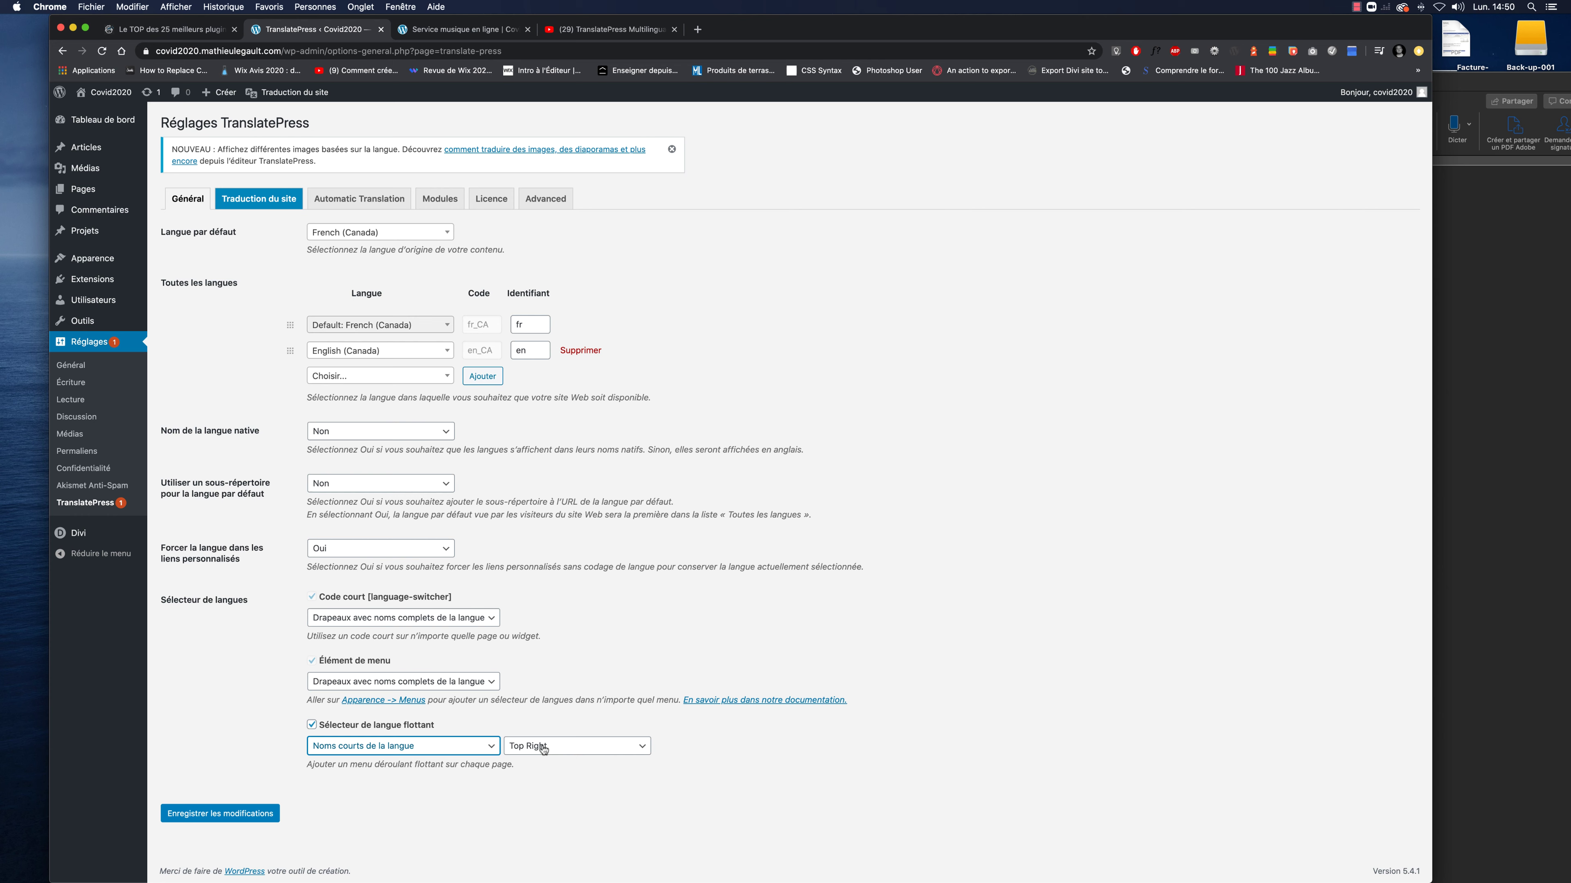
left_click(185, 816)
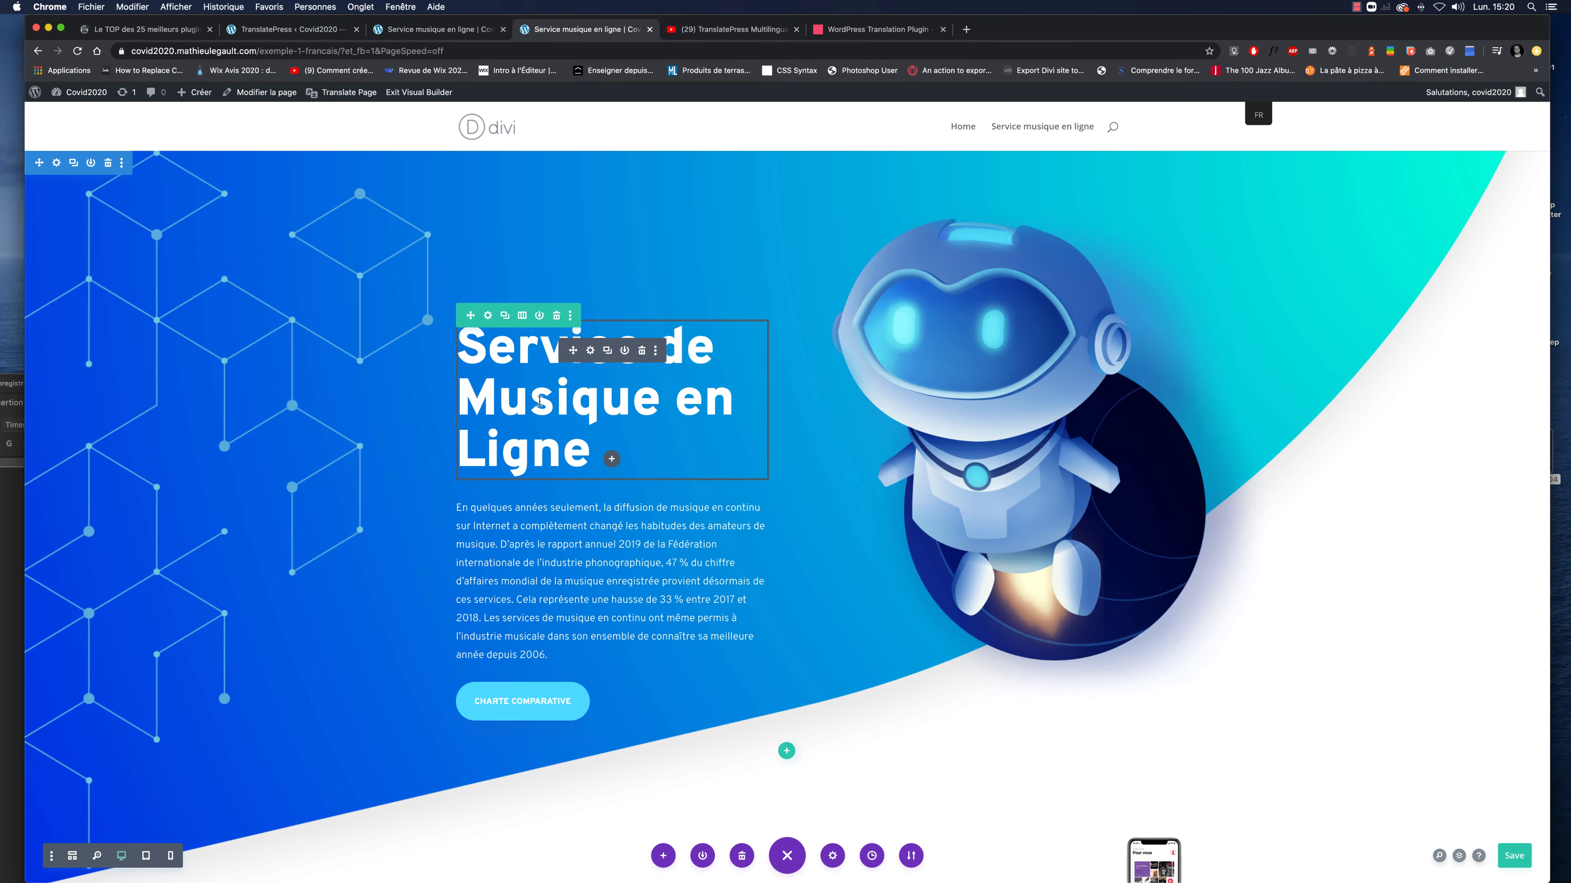
Step: Look over the French page in the Divi visual builder, from the introduction to the About section
scroll(605, 458, "down", 5)
scroll(602, 477, "down", 8)
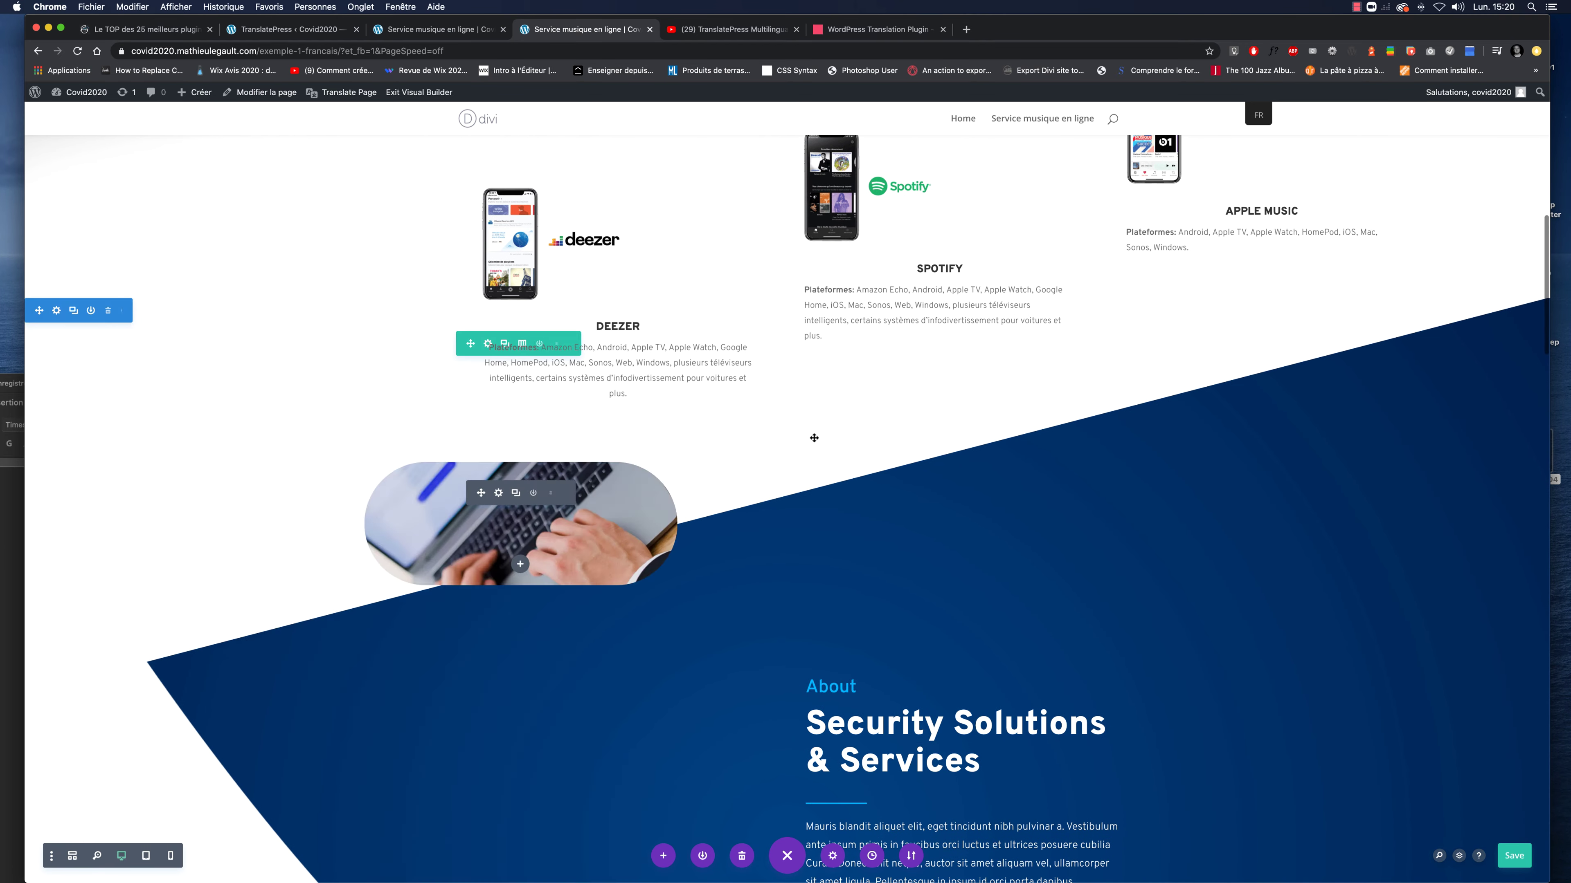
scroll(881, 531, "up", 13)
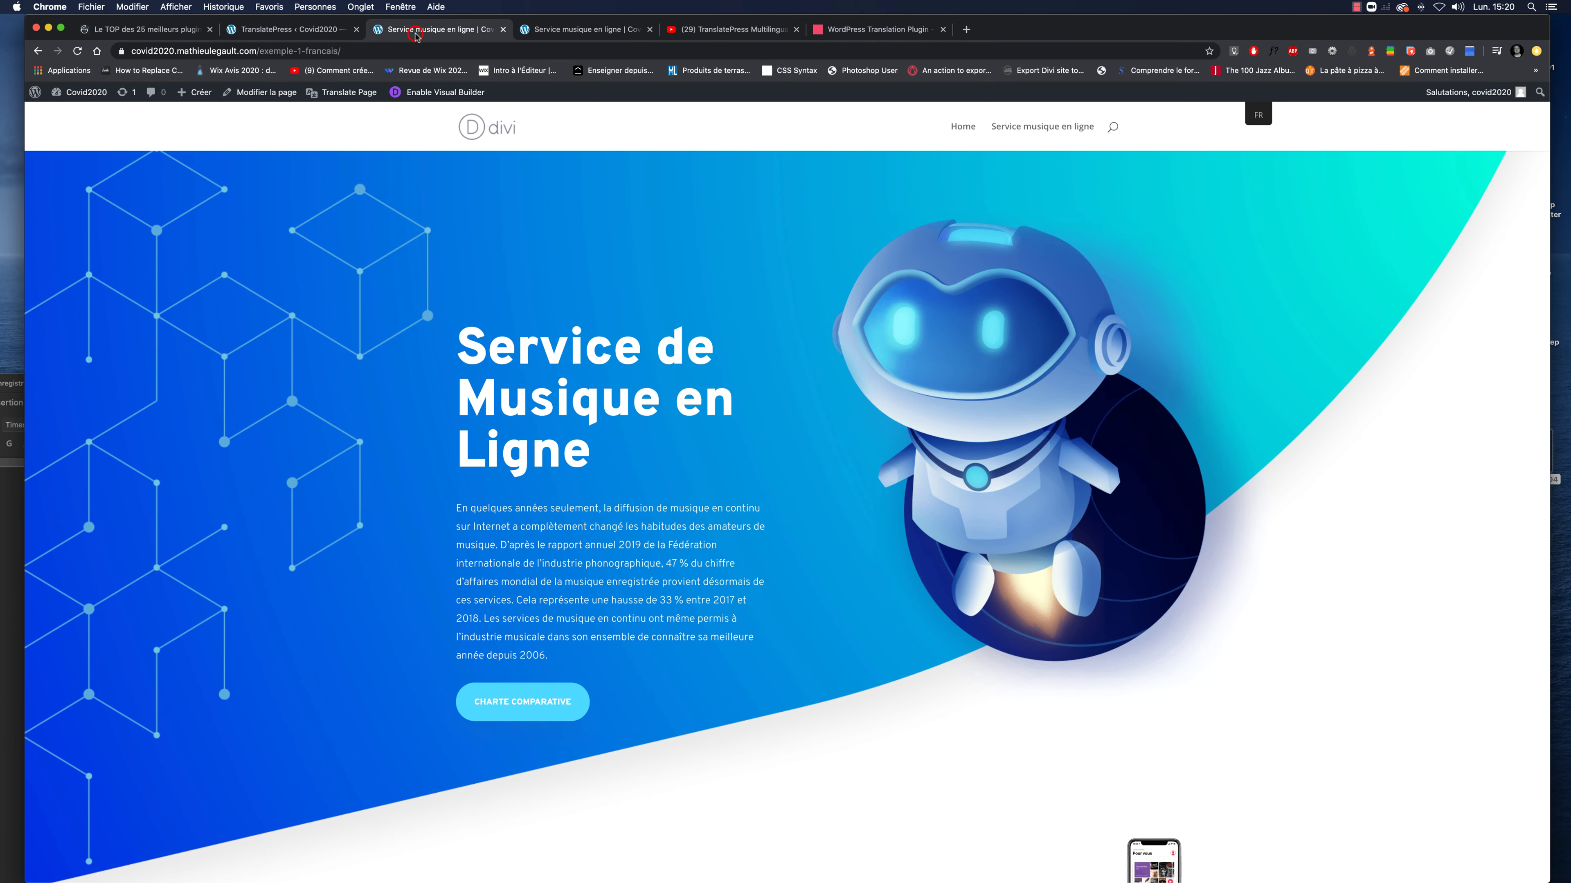
Step: Close the extra page tab and open the "Service musique en ligne" page in TranslatePress's site translation editor
left_click(503, 29)
left_click(301, 31)
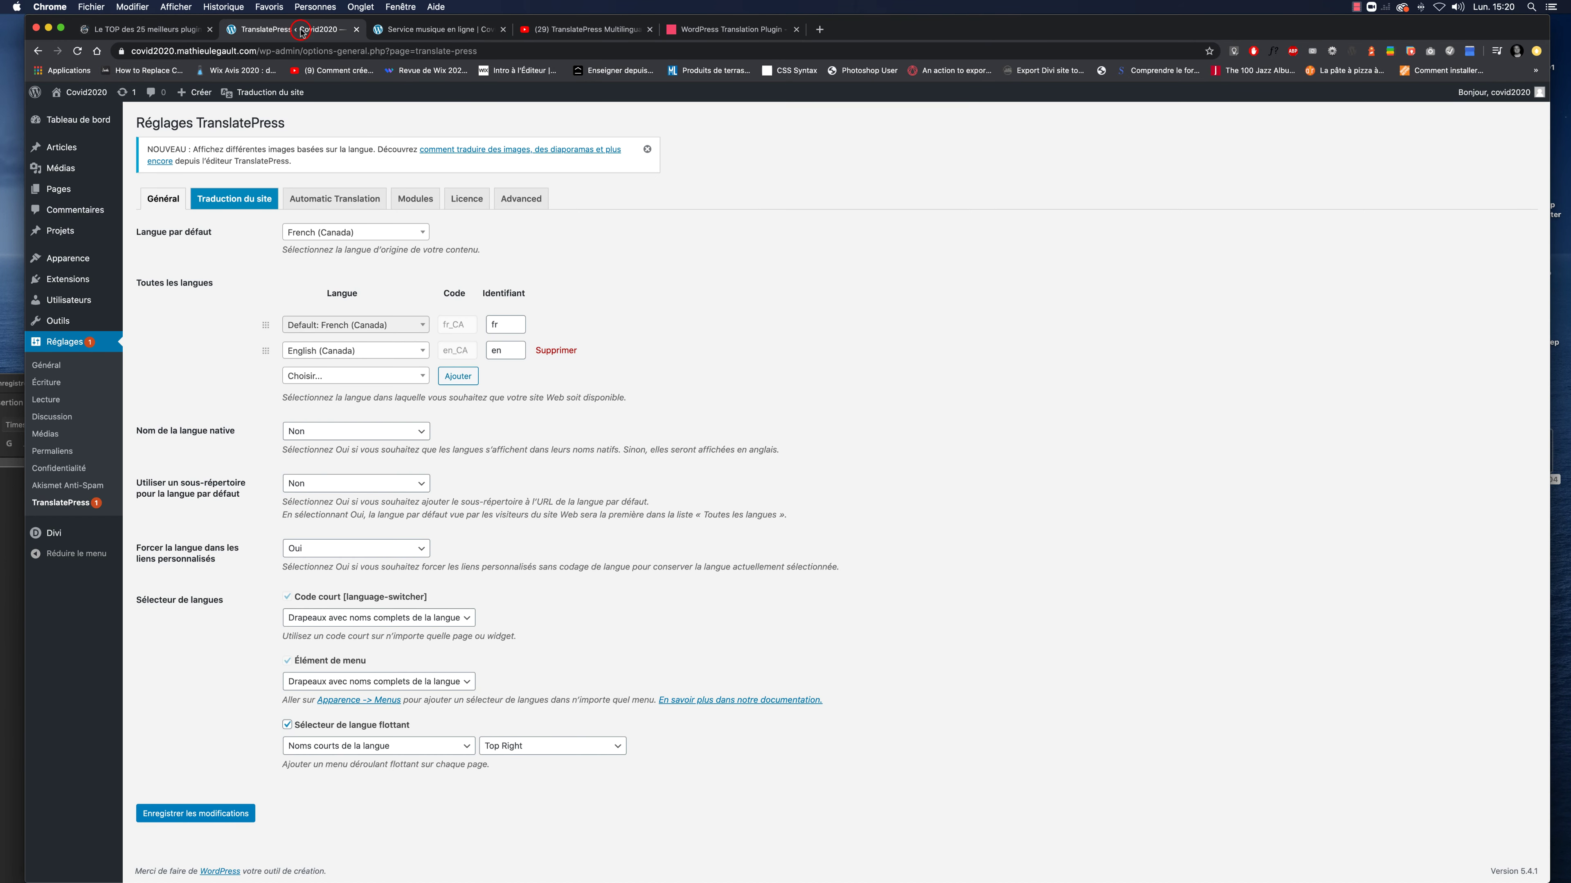
left_click(237, 200)
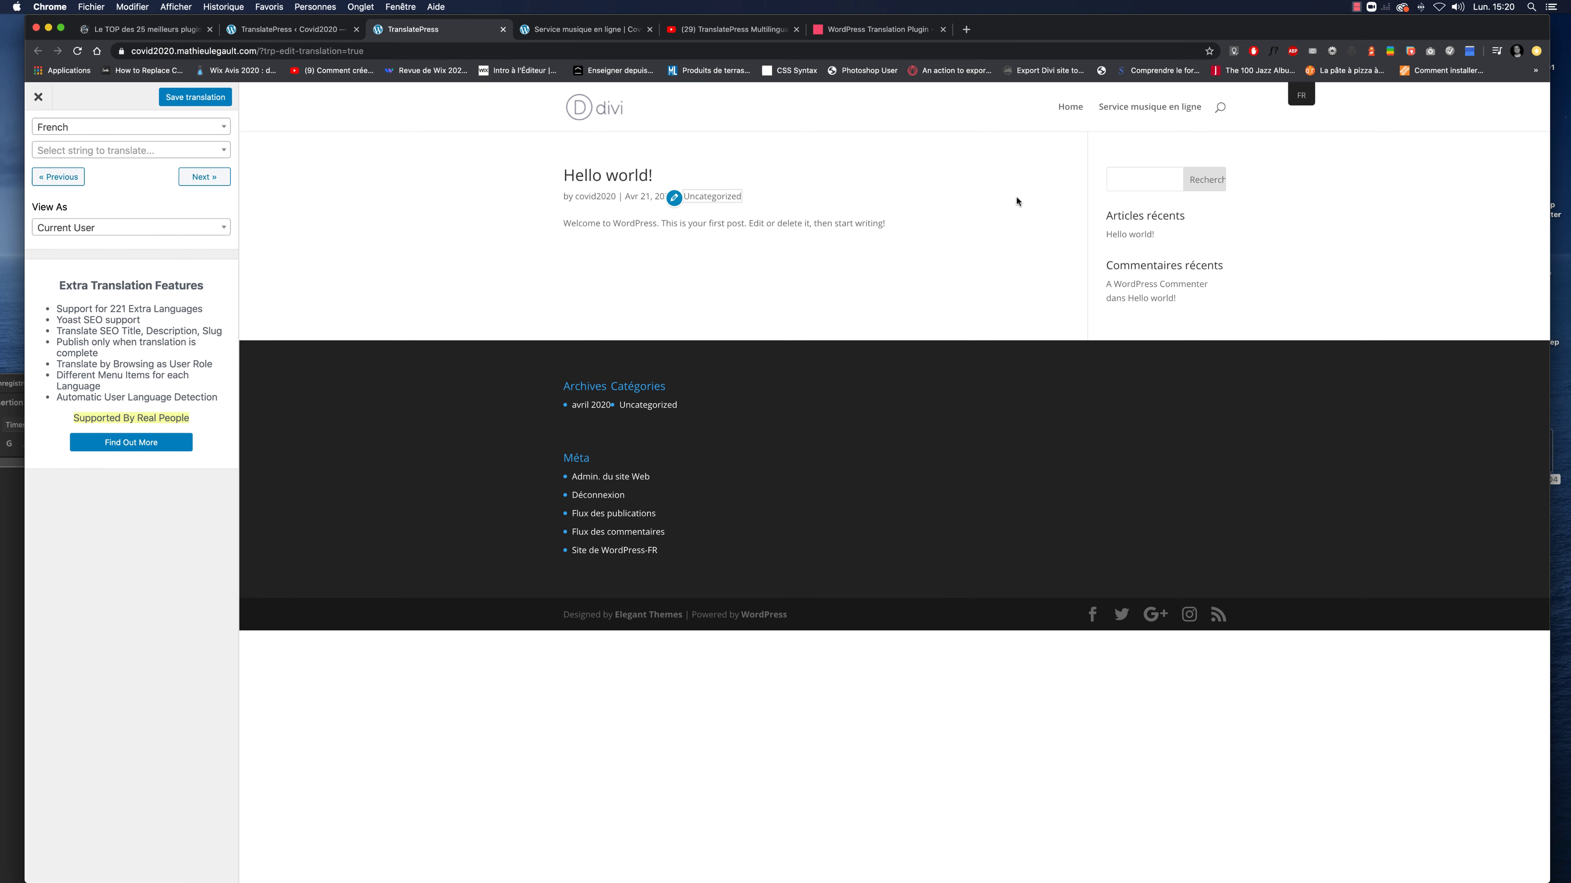
left_click(1148, 110)
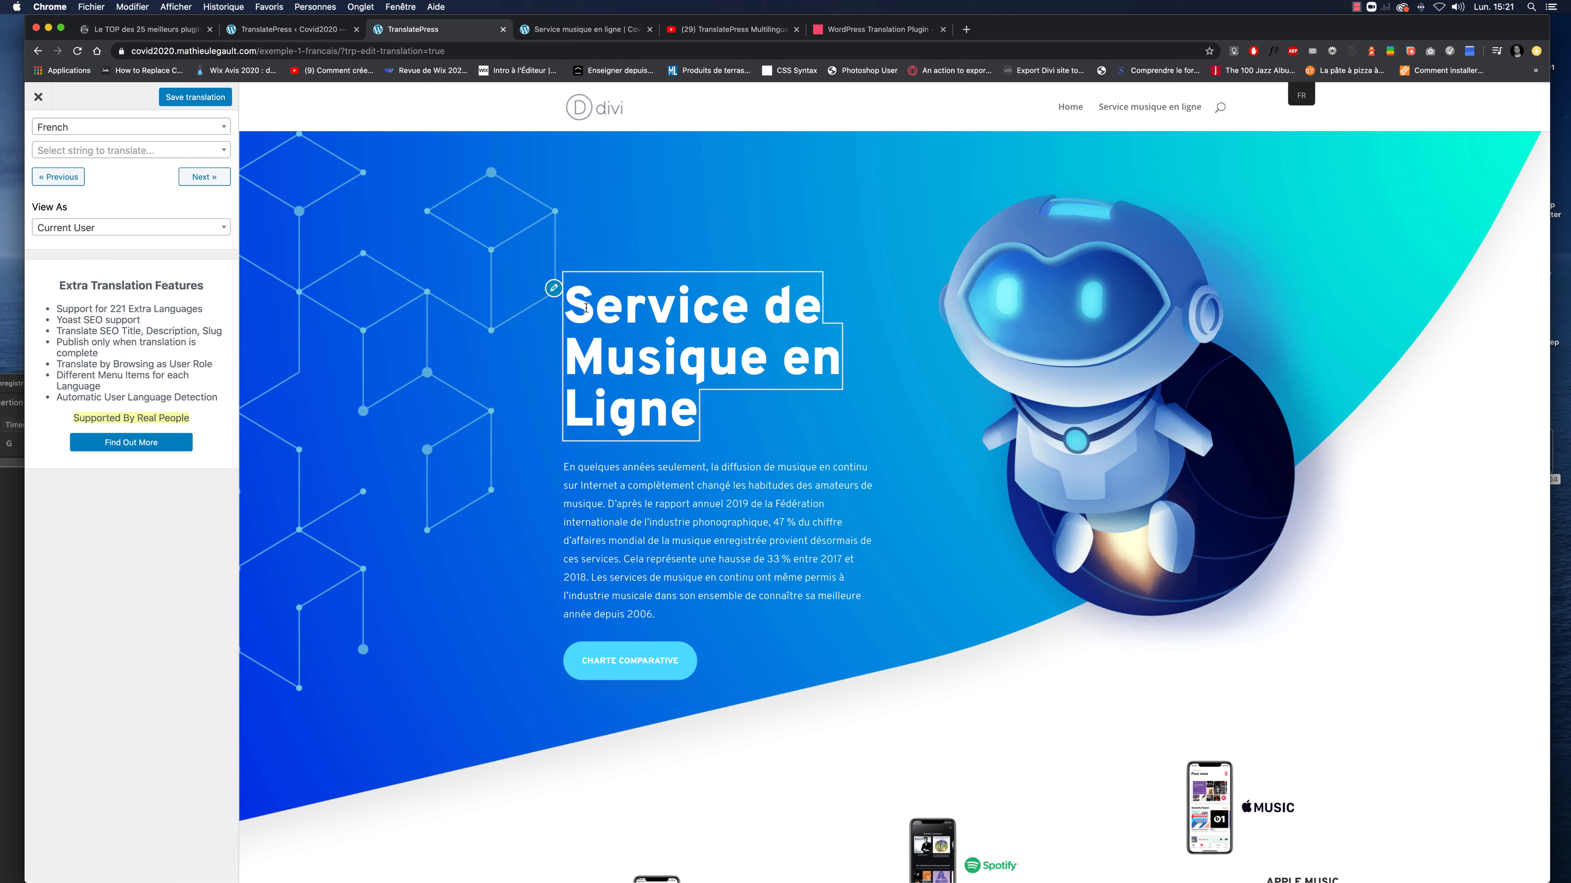
Step: Translate the heading "Service de Musique en Ligne" into English as "Best Music Streaming Services" and save the translation
mouse_move(569, 289)
left_click(555, 288)
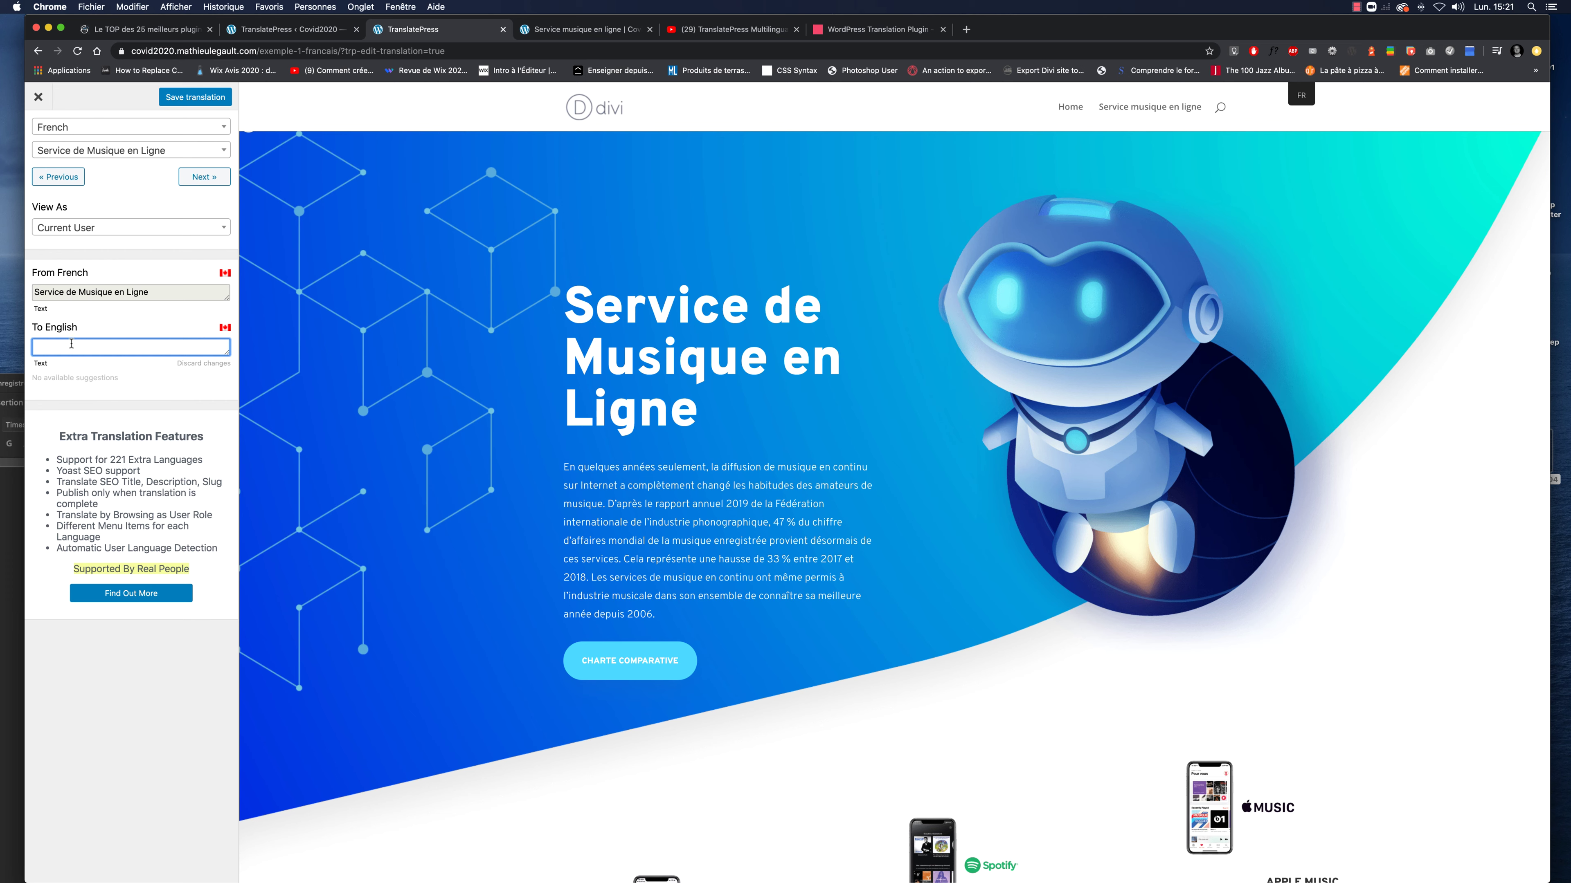
type("Best Music Streaming Services")
left_click(197, 99)
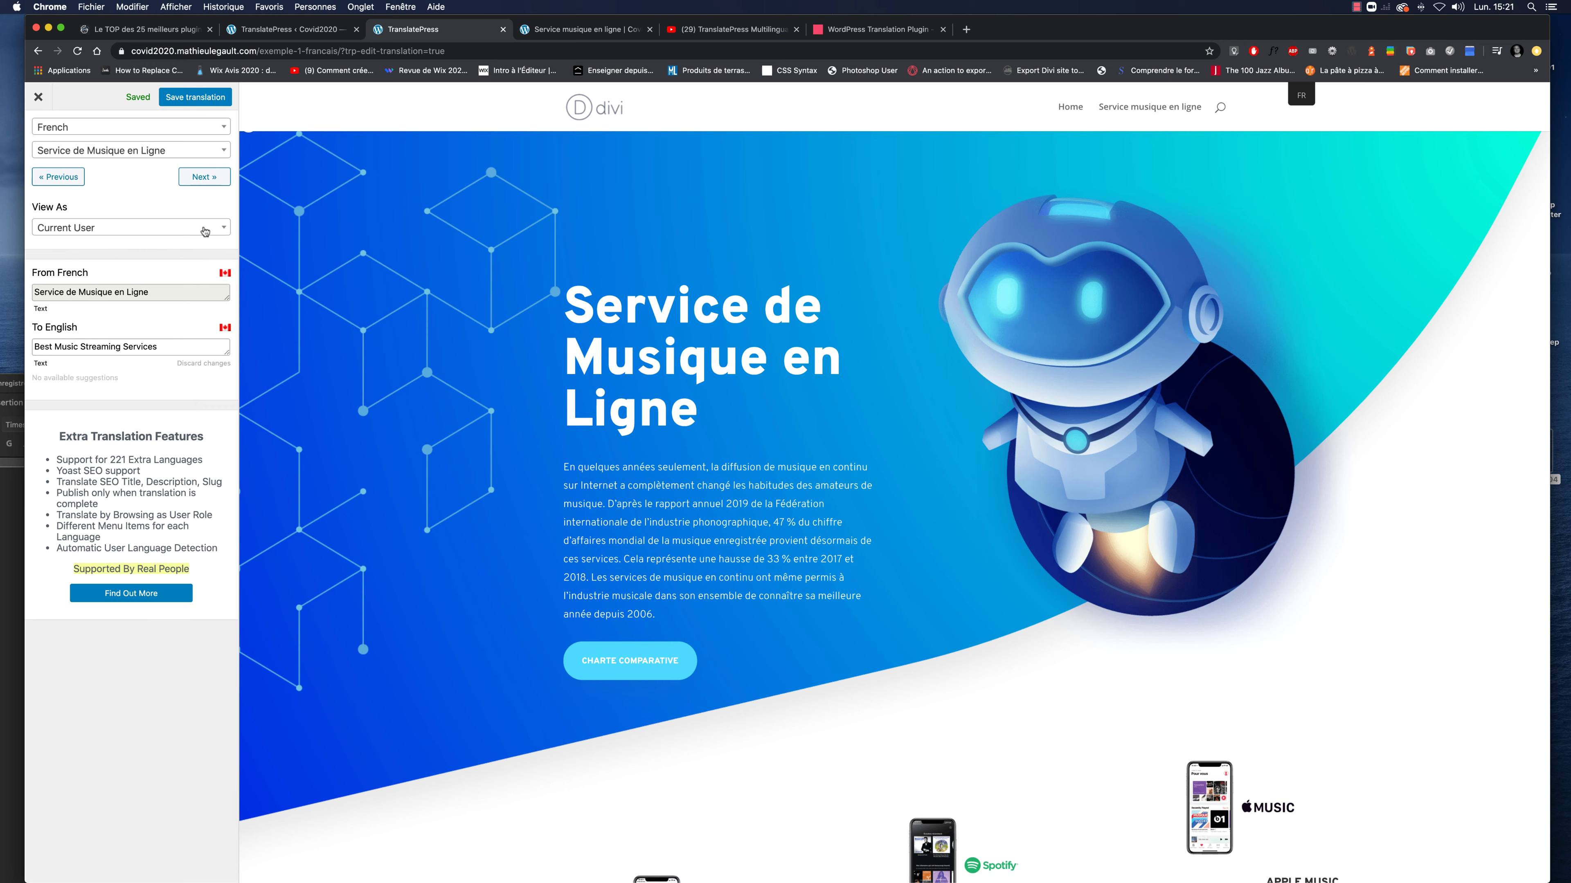
Step: Select the French introduction for translation, then switch to Word and copy the English introduction beneath "Best Music Streaming Services"
left_click(554, 467)
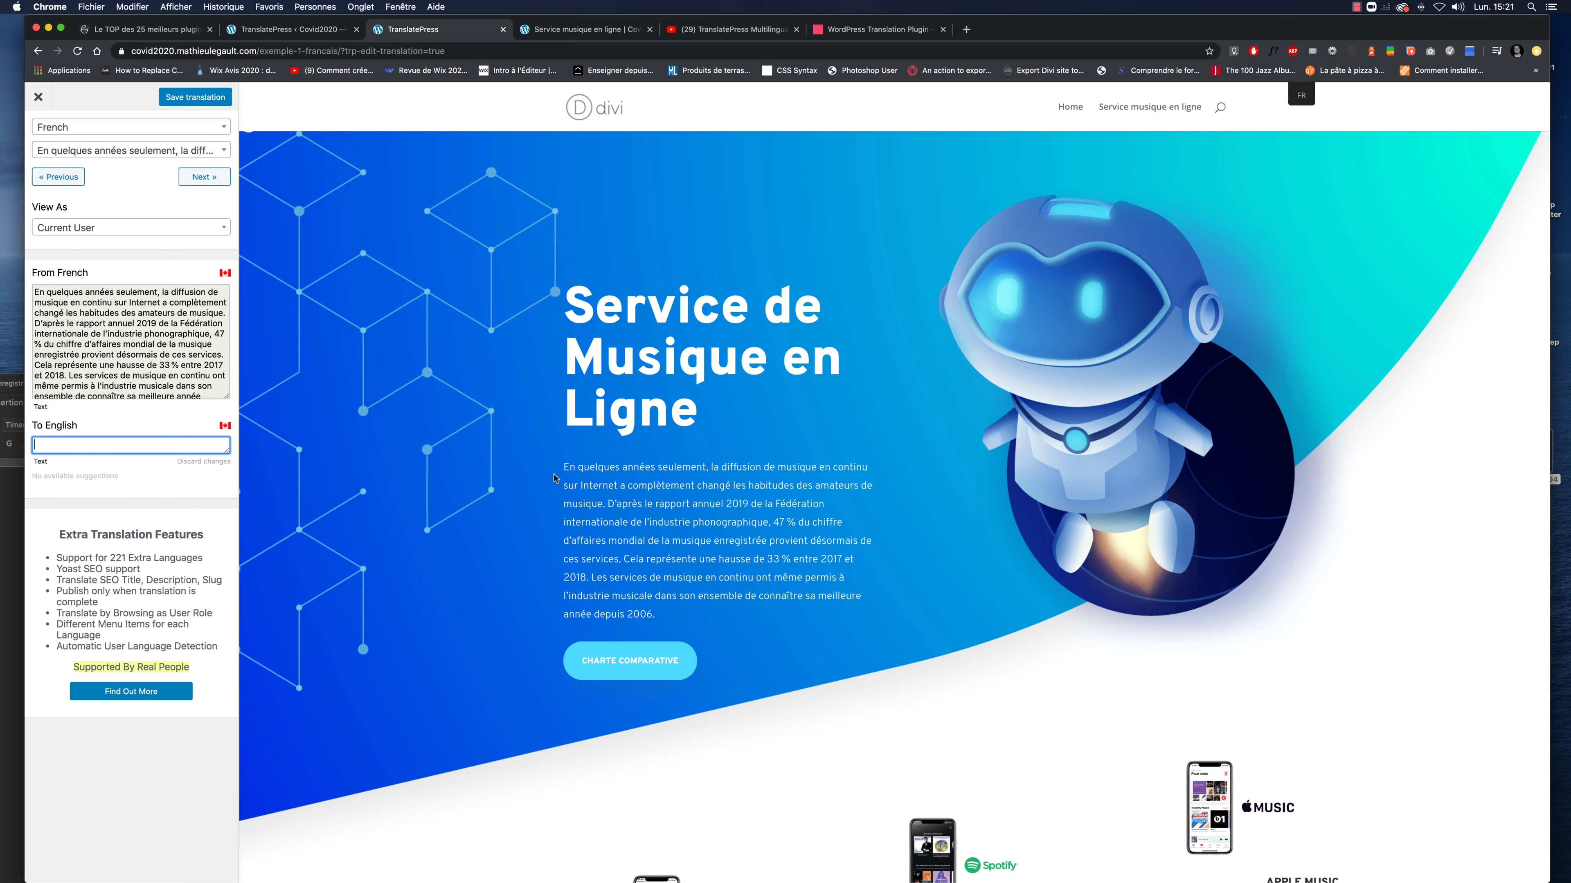
key("super+Tab")
key("super+Tab")
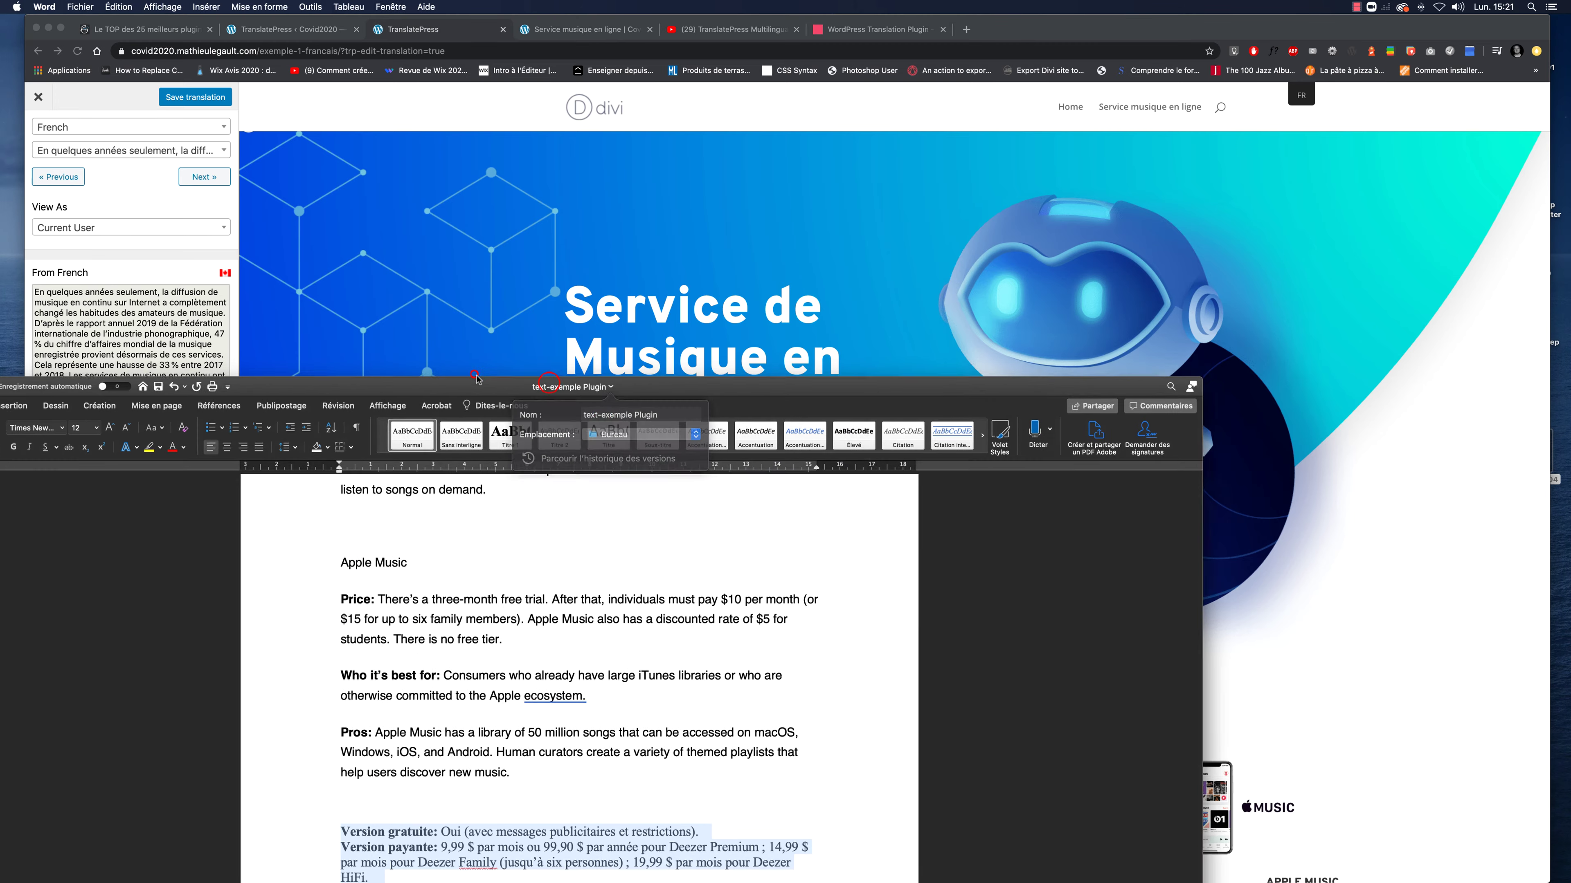
left_click_drag(549, 382, 939, 105)
scroll(1145, 387, "up", 3)
scroll(1146, 387, "up", 15)
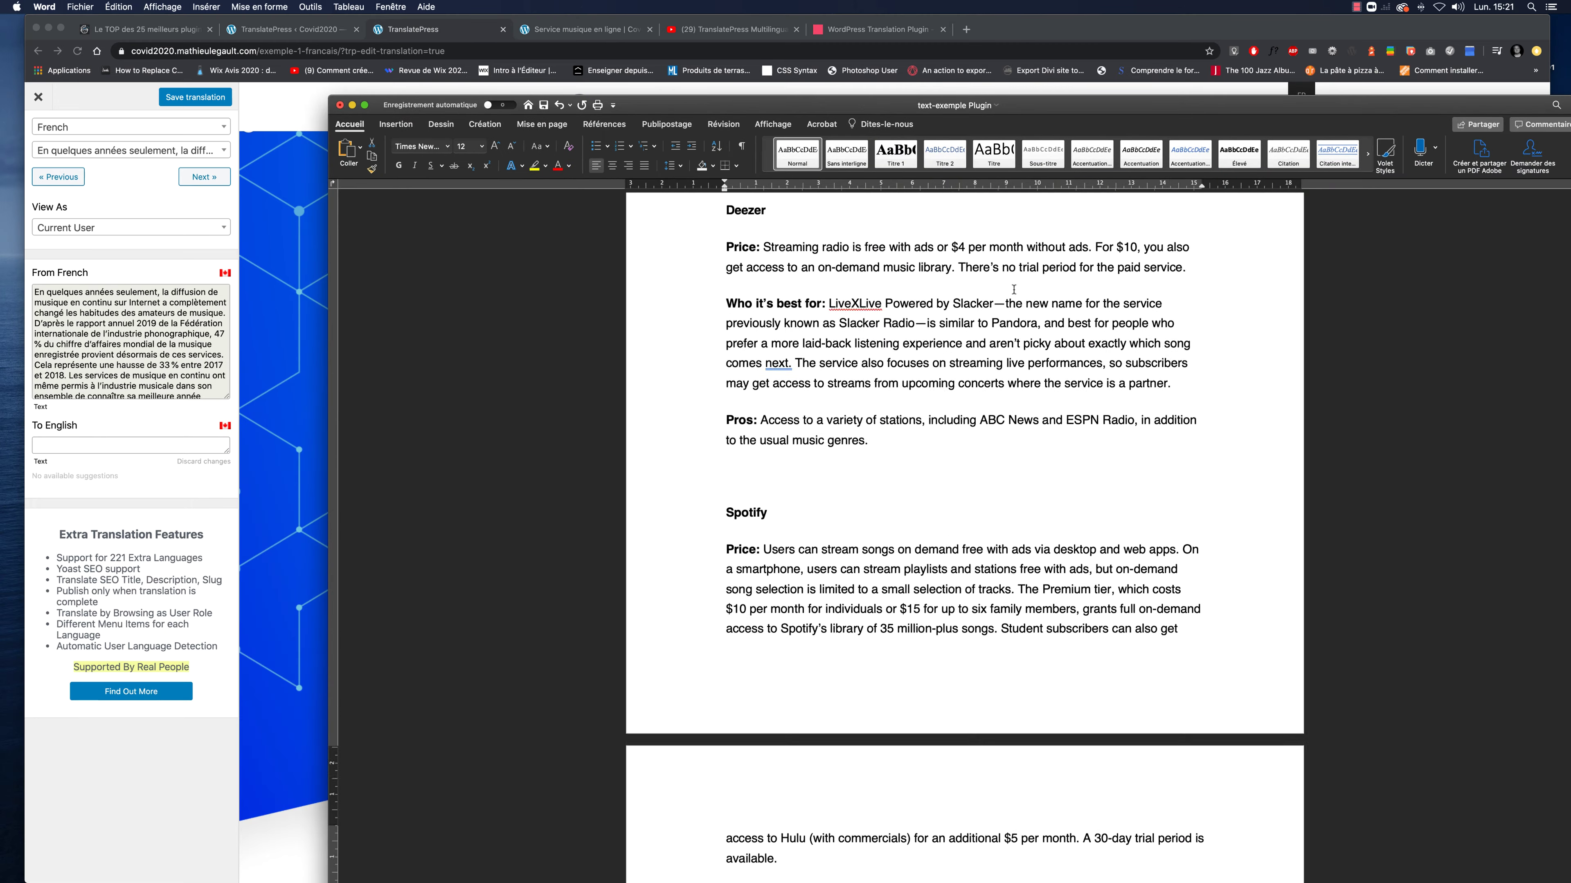
left_click_drag(865, 432, 726, 373)
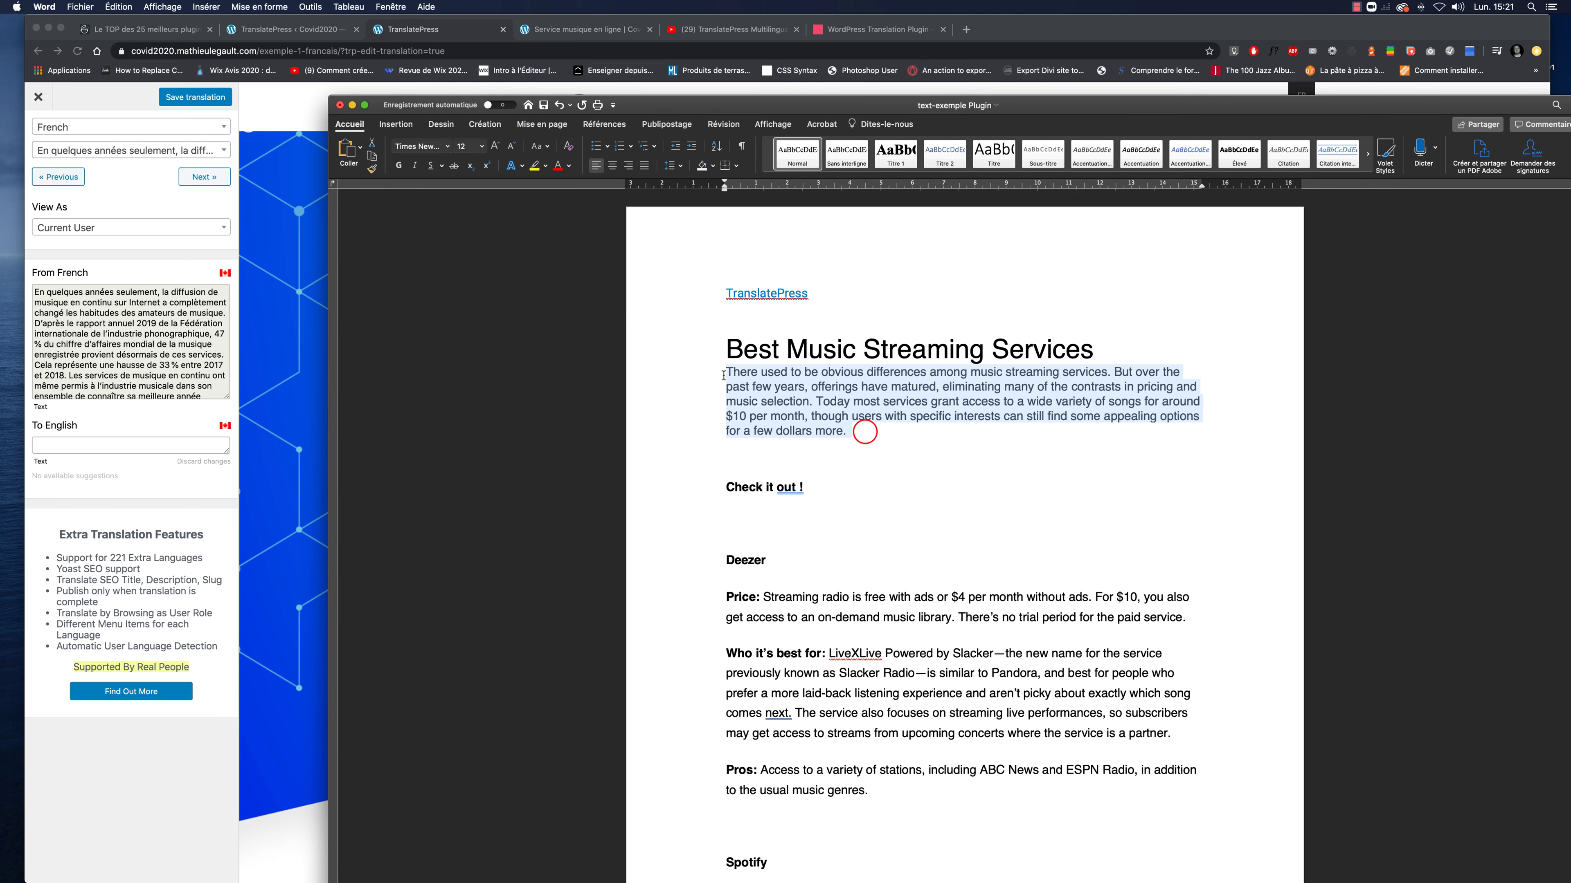
key("super+c")
Step: Switch back to Chrome, paste the copied paragraph as the introduction's English translation and save it
left_click(105, 444)
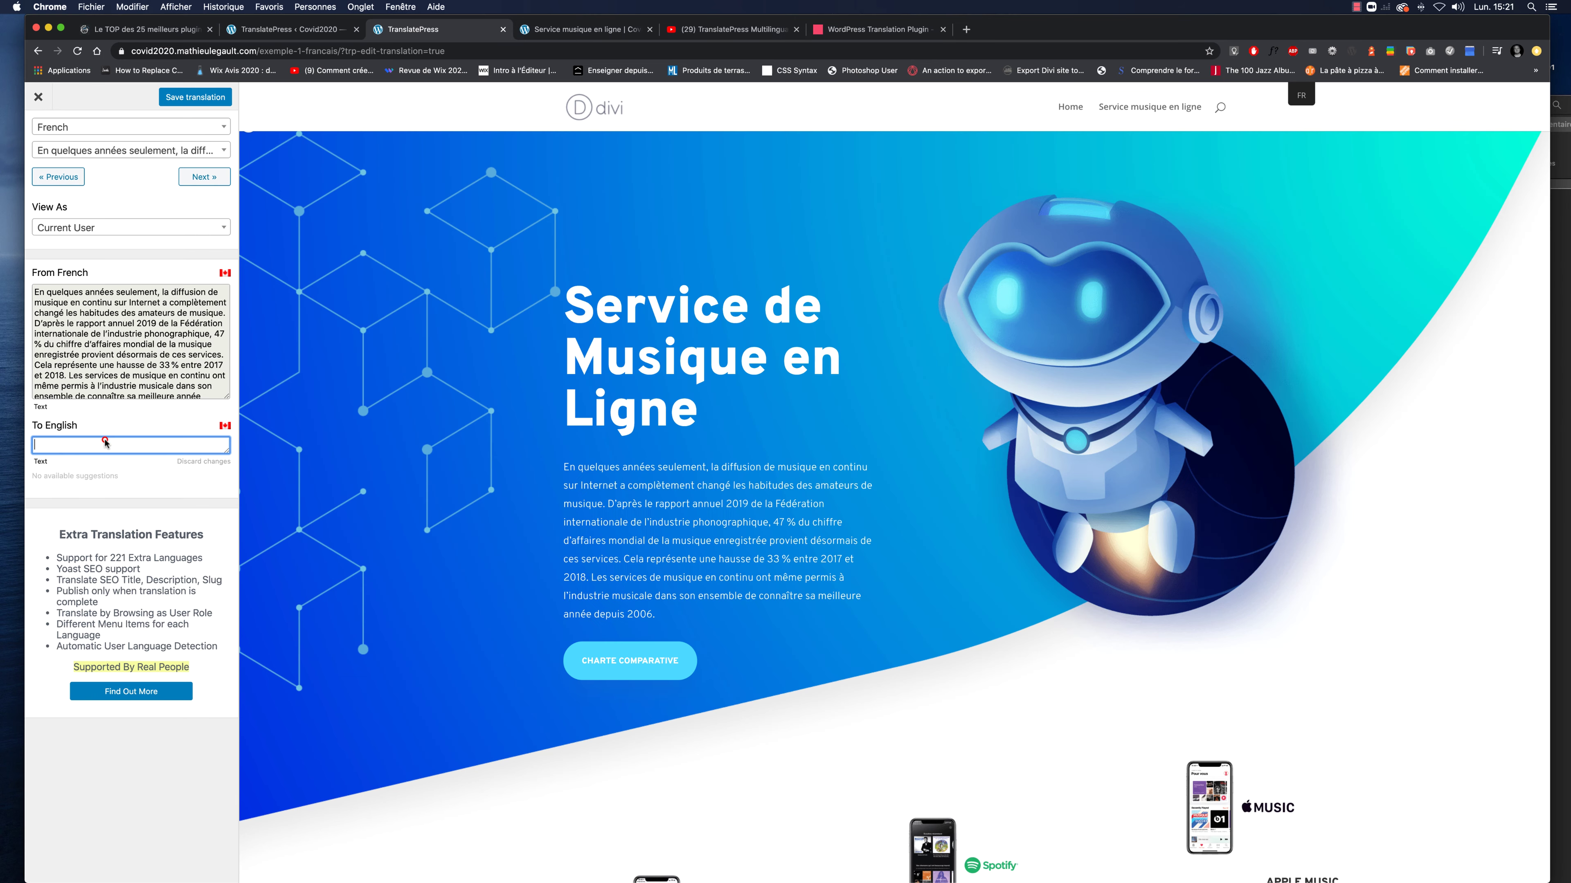
key("super+v")
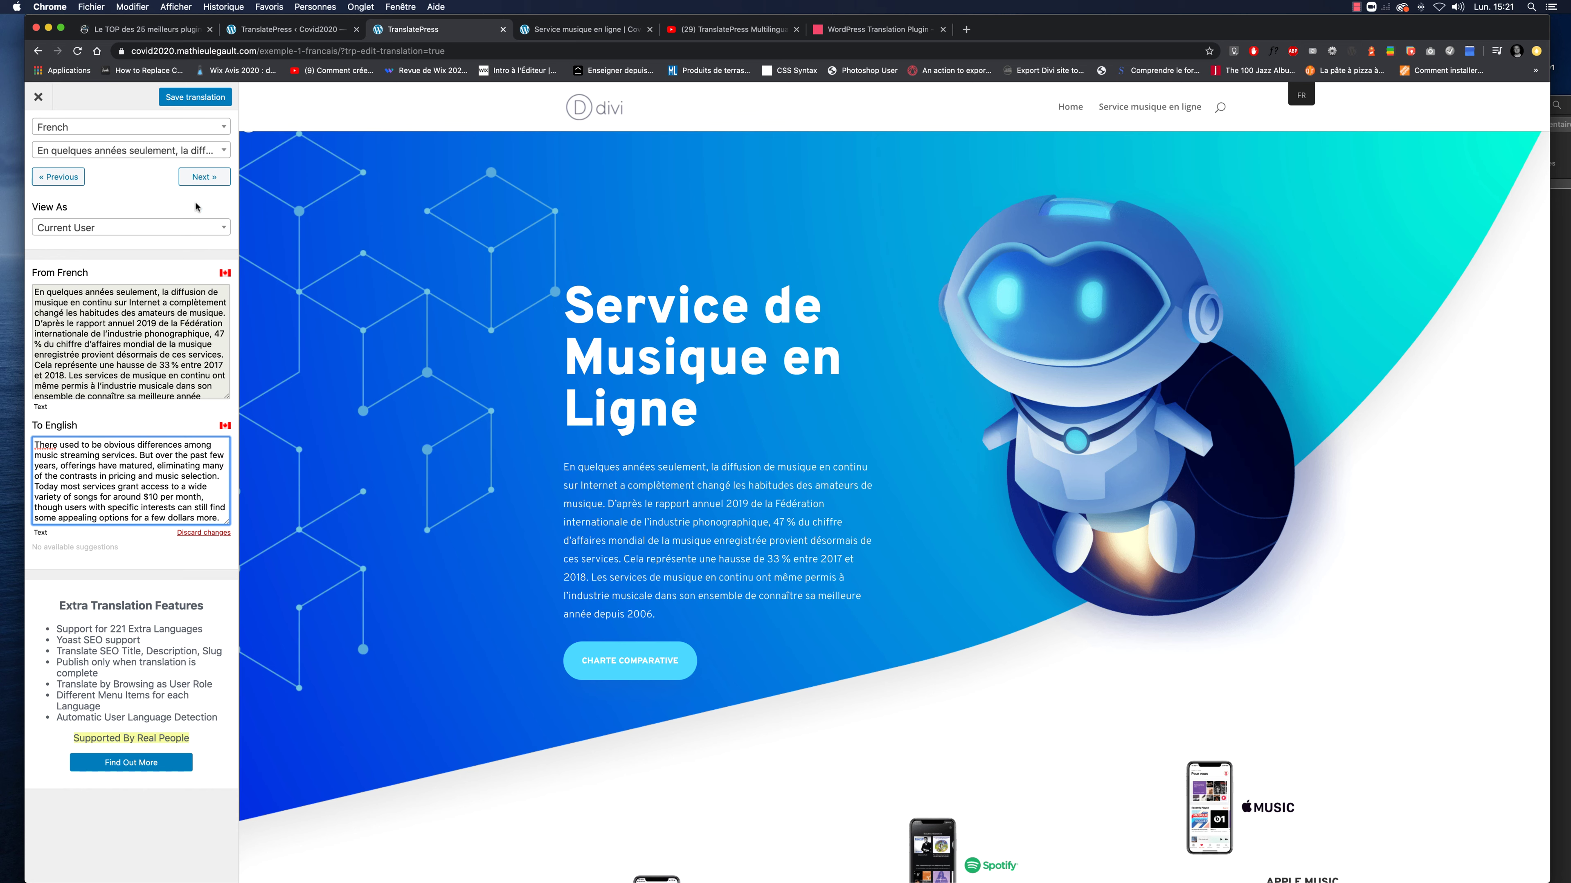
left_click(189, 99)
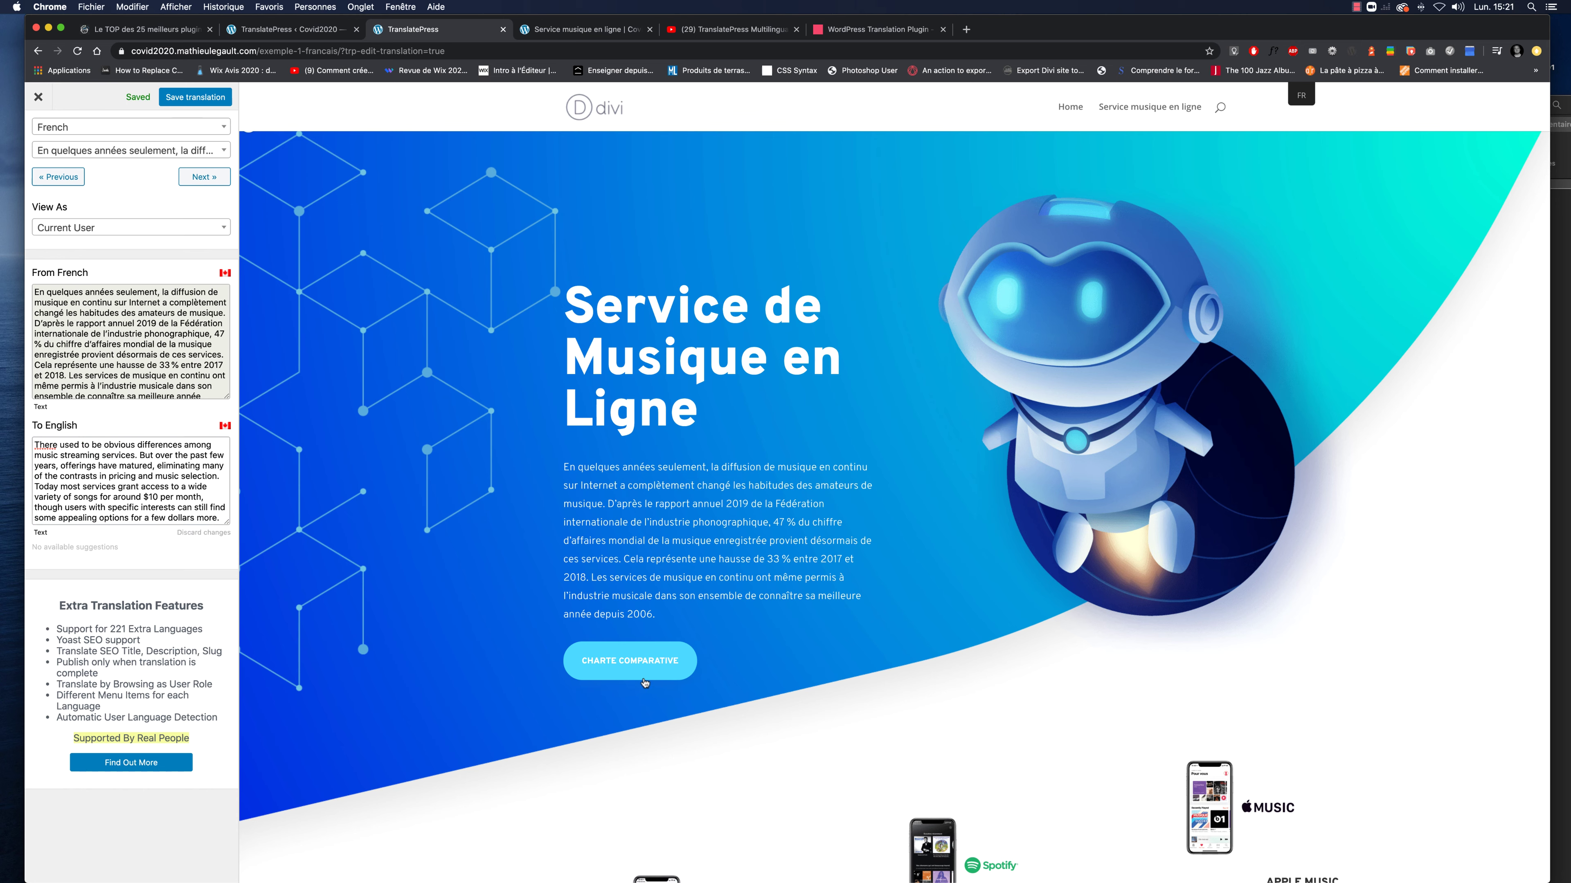
Step: Translate the "Charte comparative" button as "Check it out !" using the text from the Word document, and save the translation
mouse_move(645, 662)
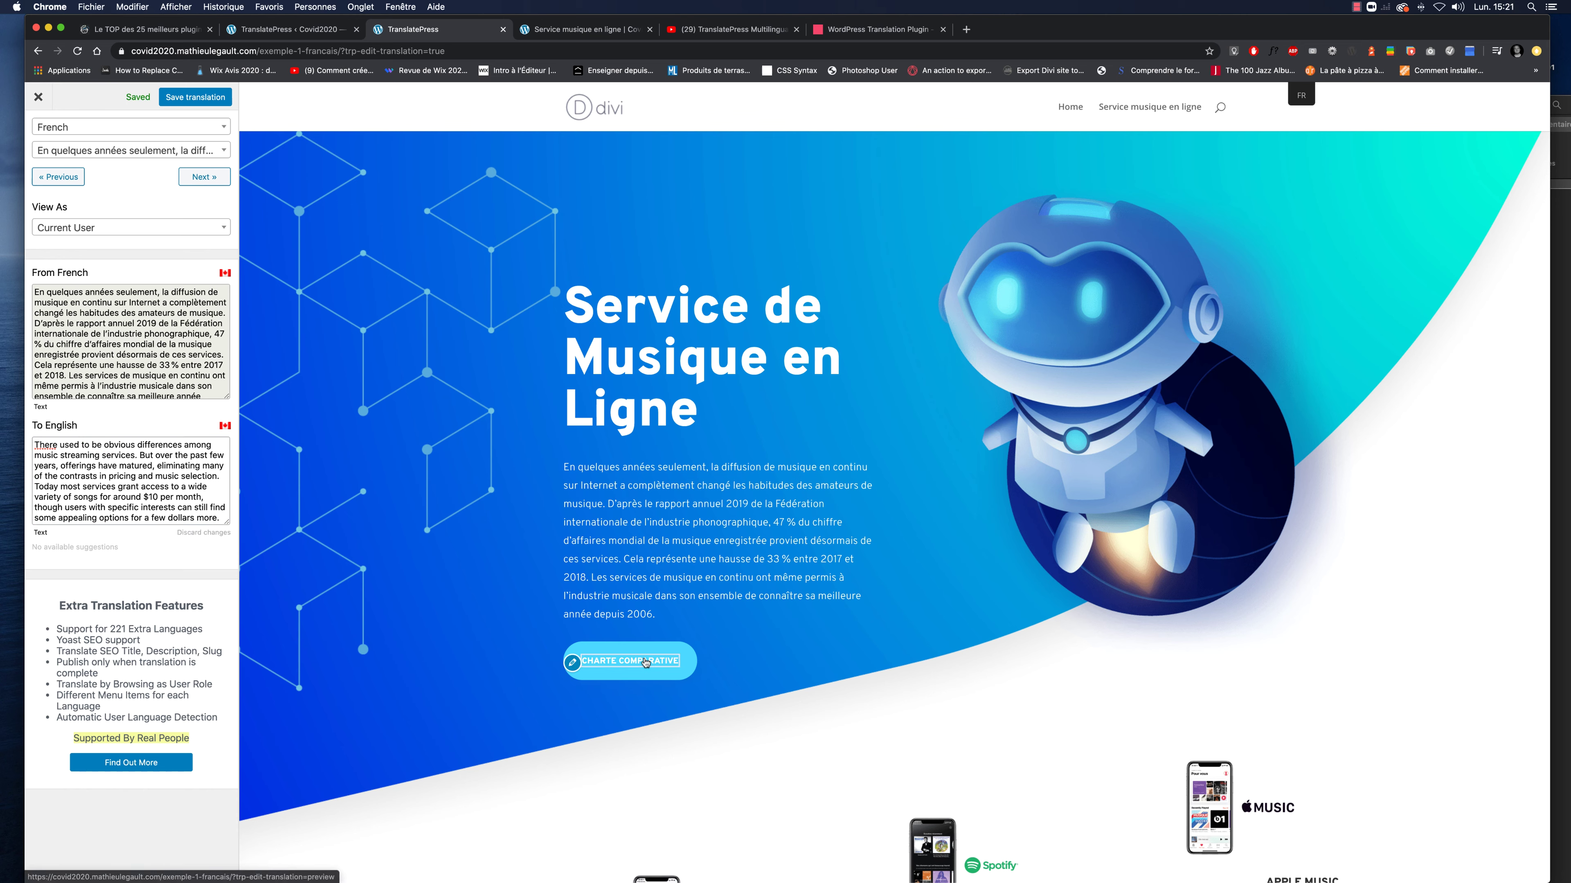
left_click(573, 662)
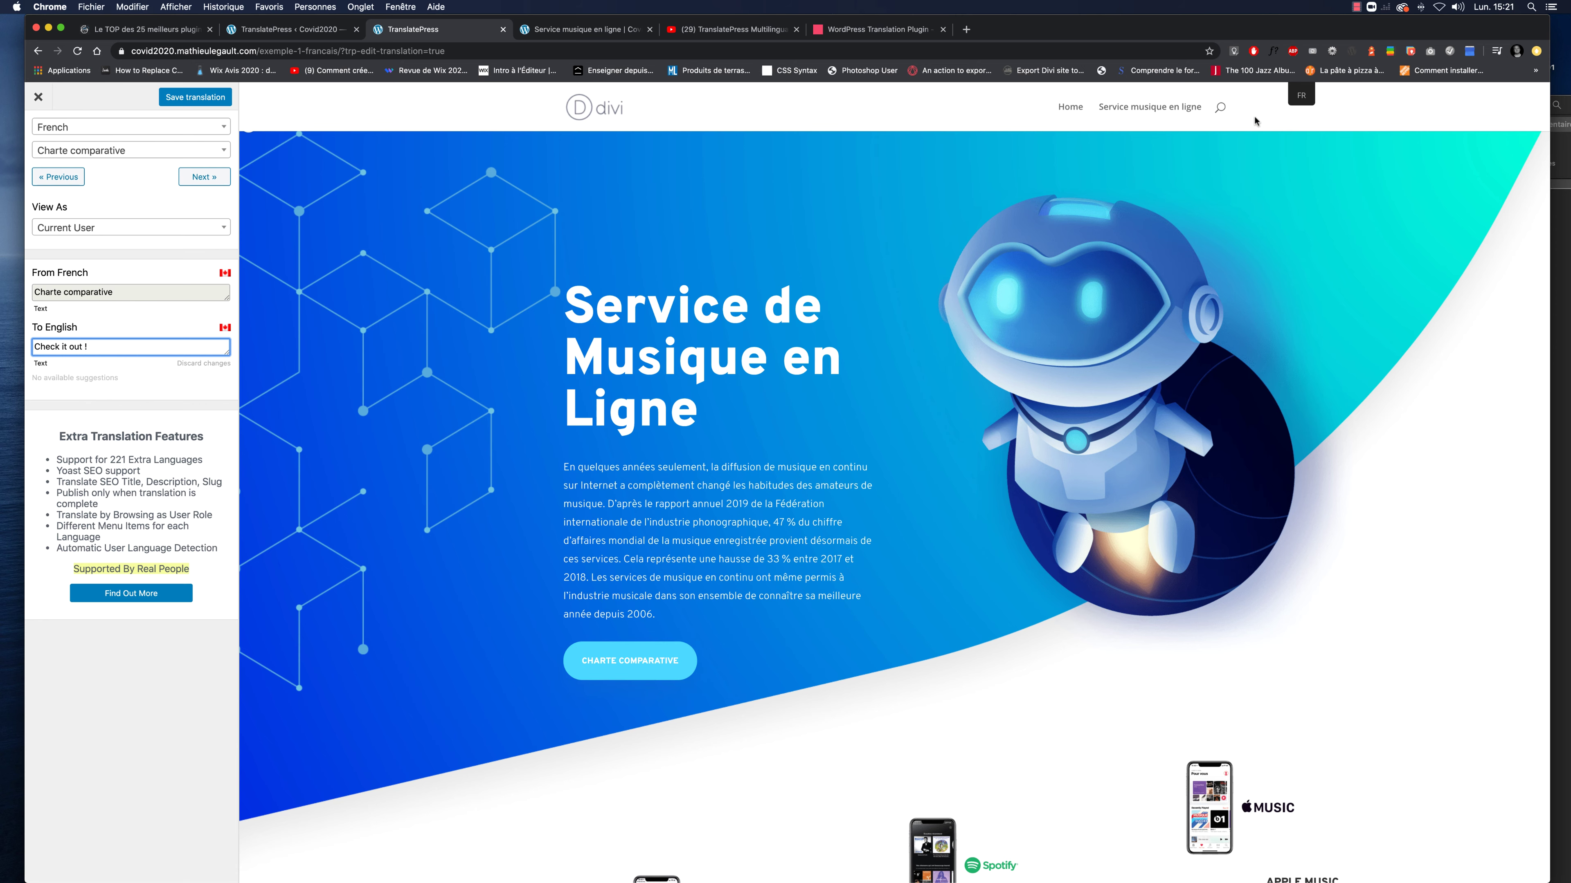
key("super+Tab")
left_click_drag(824, 494, 745, 494)
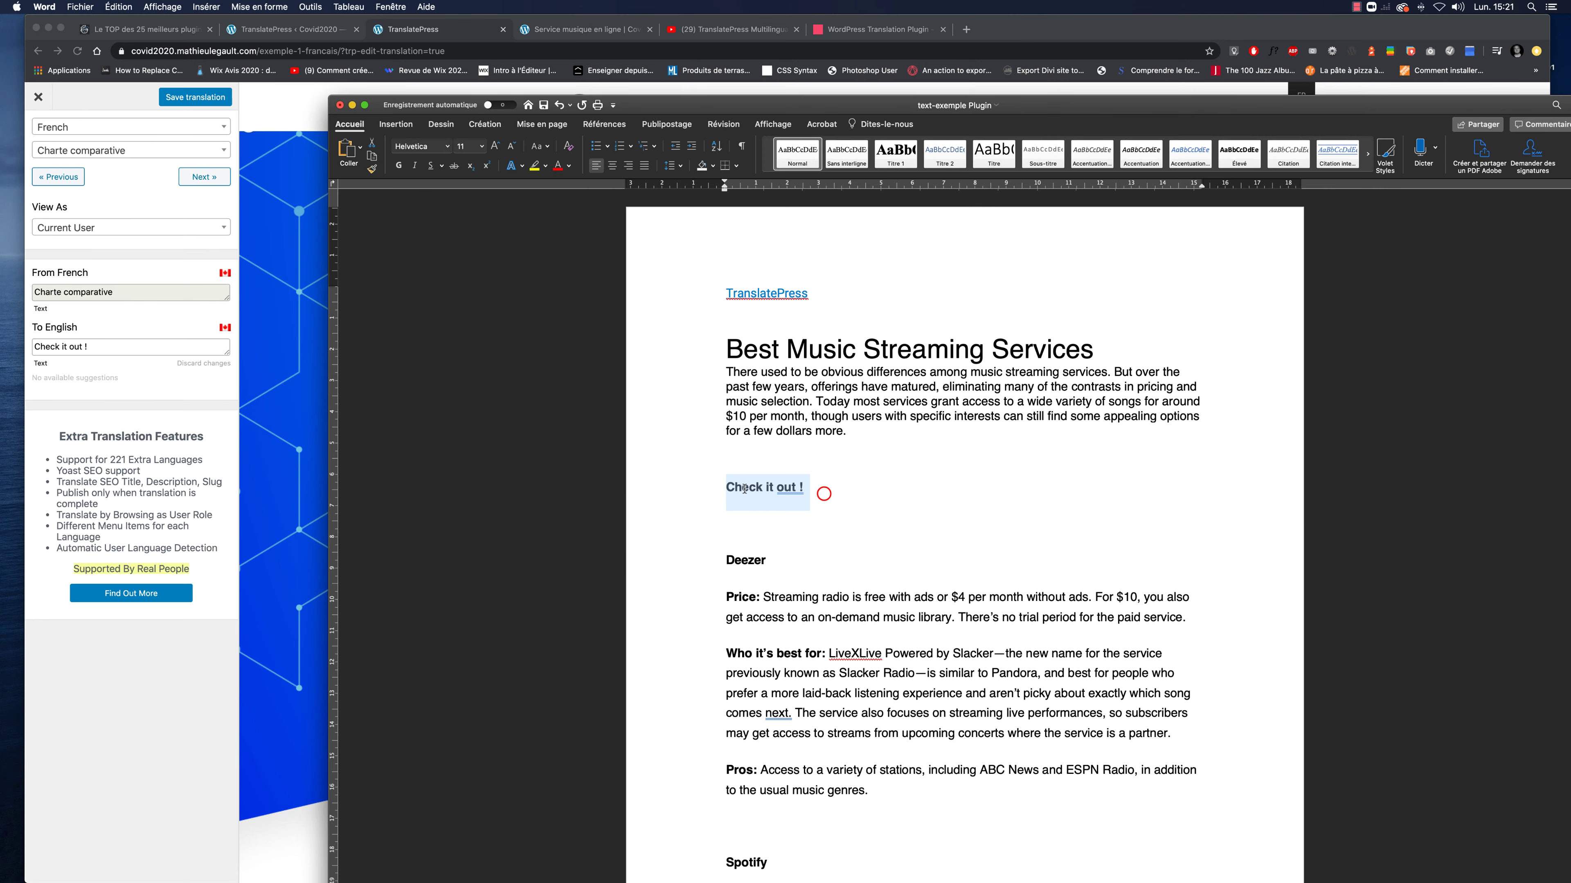
left_click(101, 350)
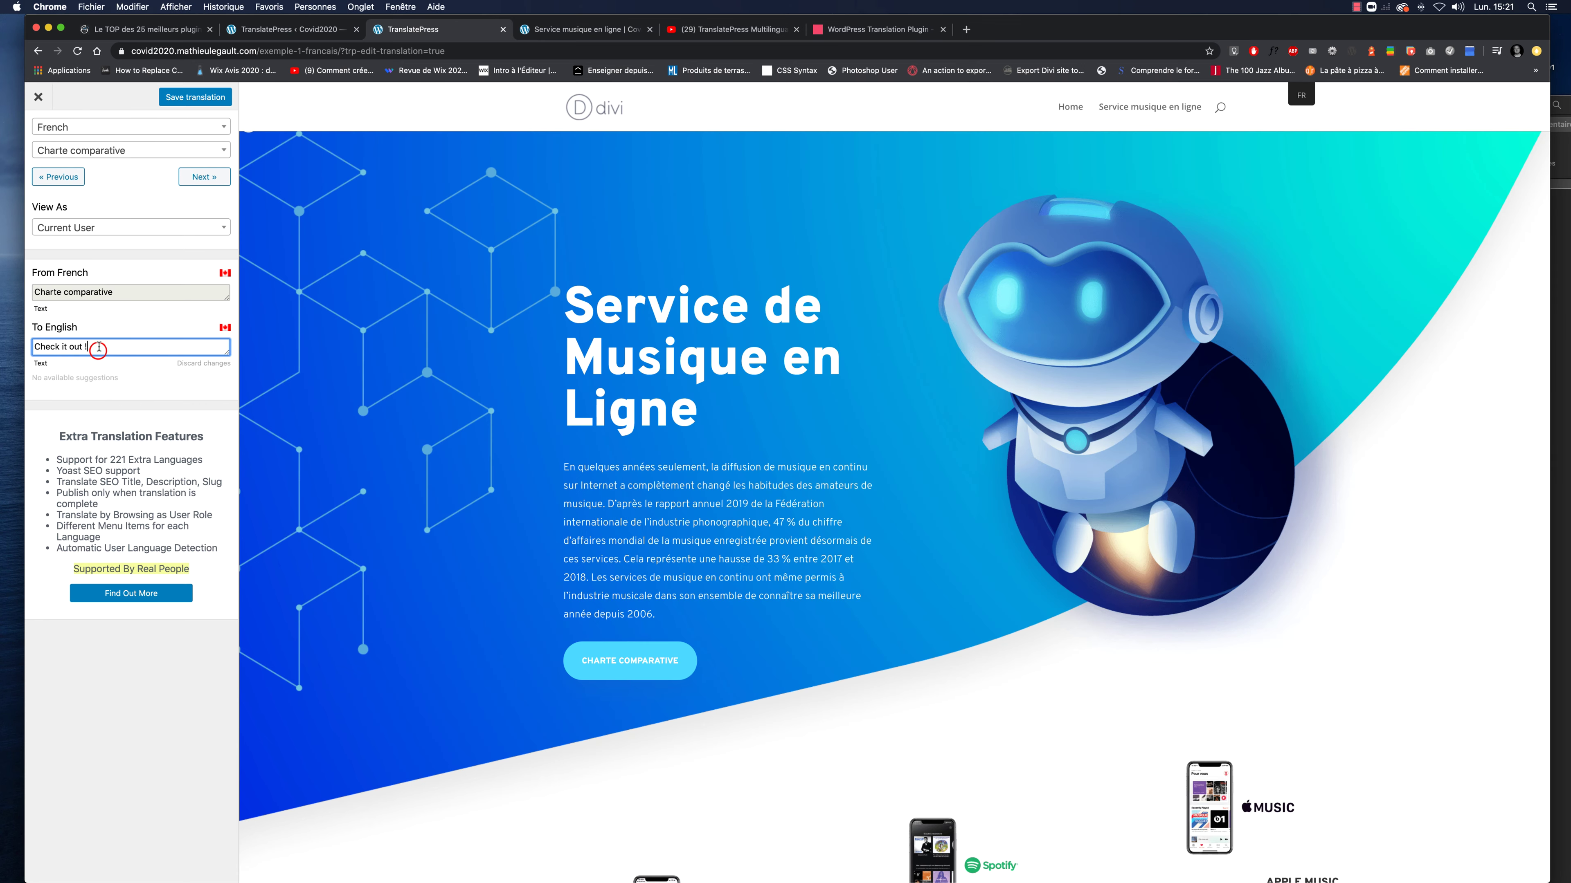
left_click_drag(99, 350, 20, 347)
key("super+v")
left_click(213, 98)
Step: Select the Deezer platform list beginning "Amazon Echo, Android, Apple TV" for translation
scroll(619, 470, "down", 7)
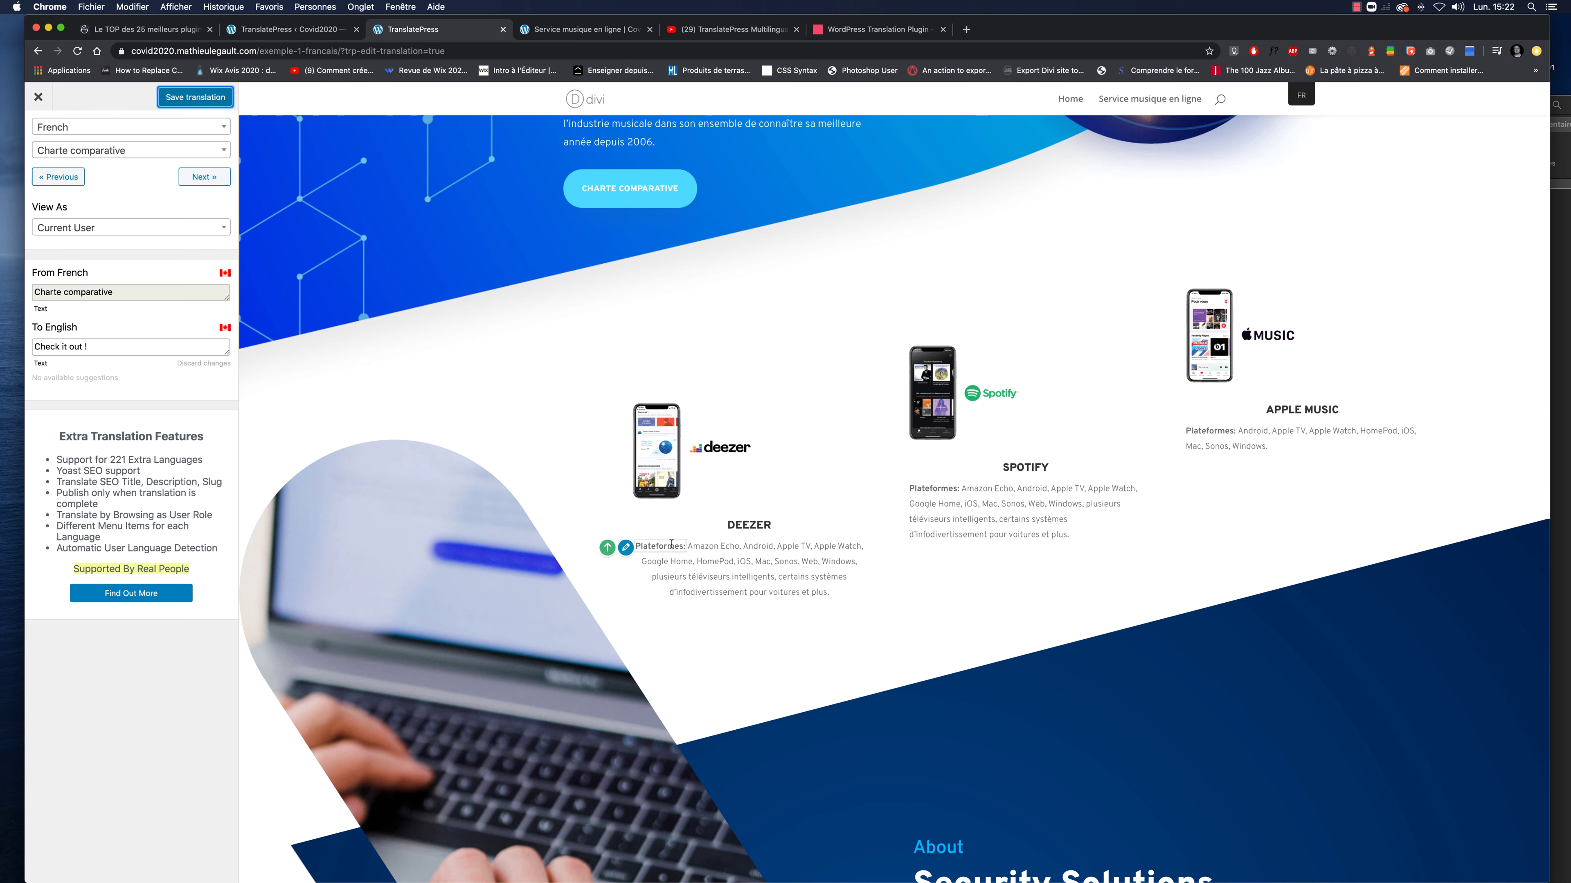
left_click(627, 549)
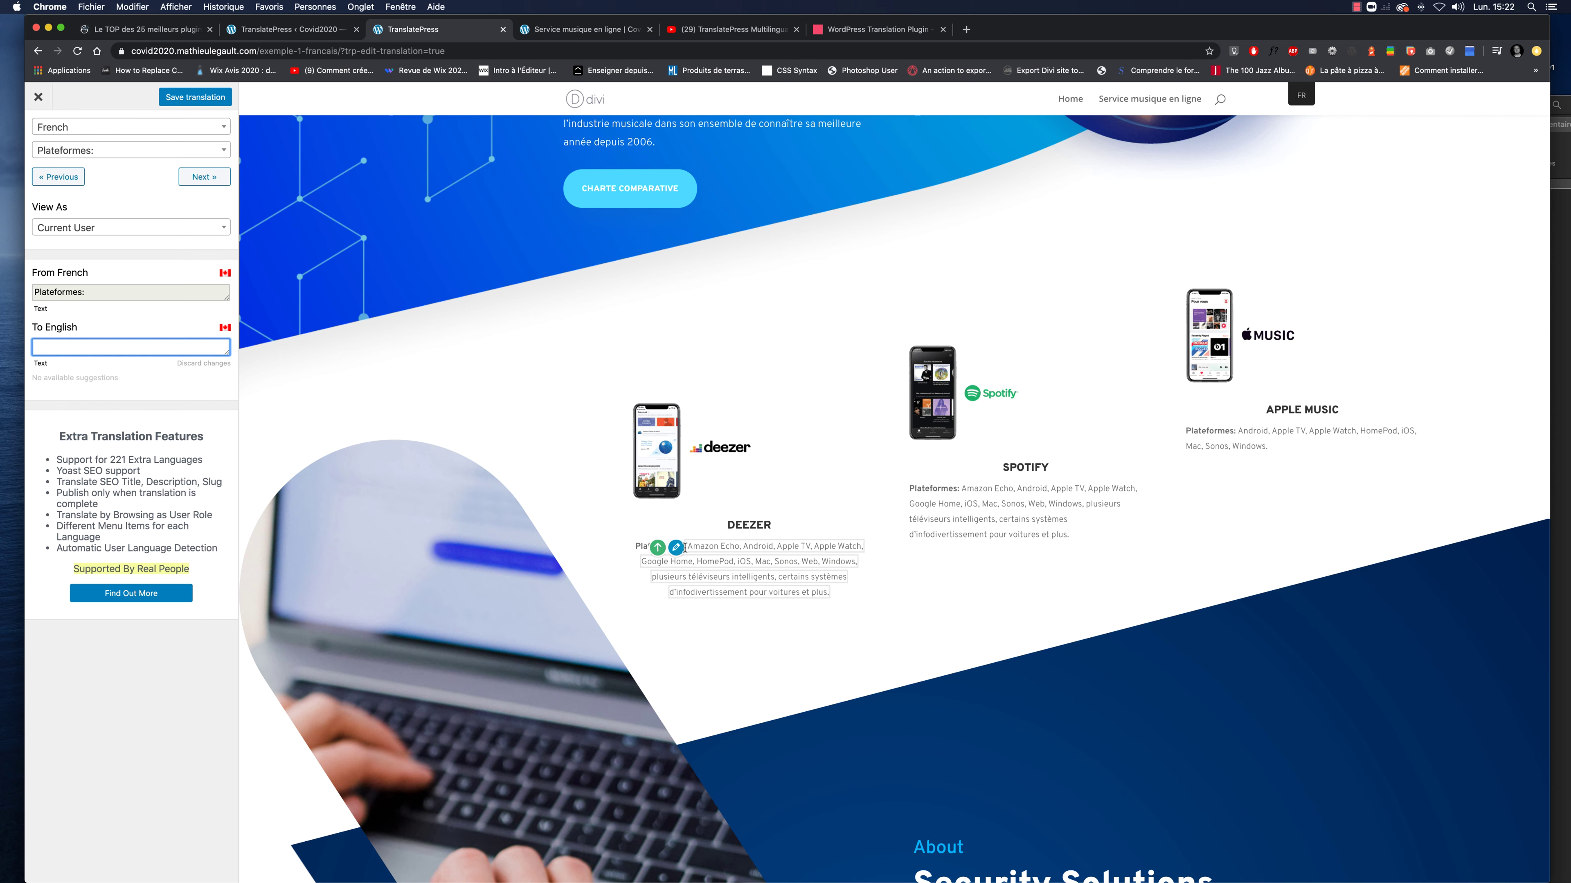
left_click(676, 547)
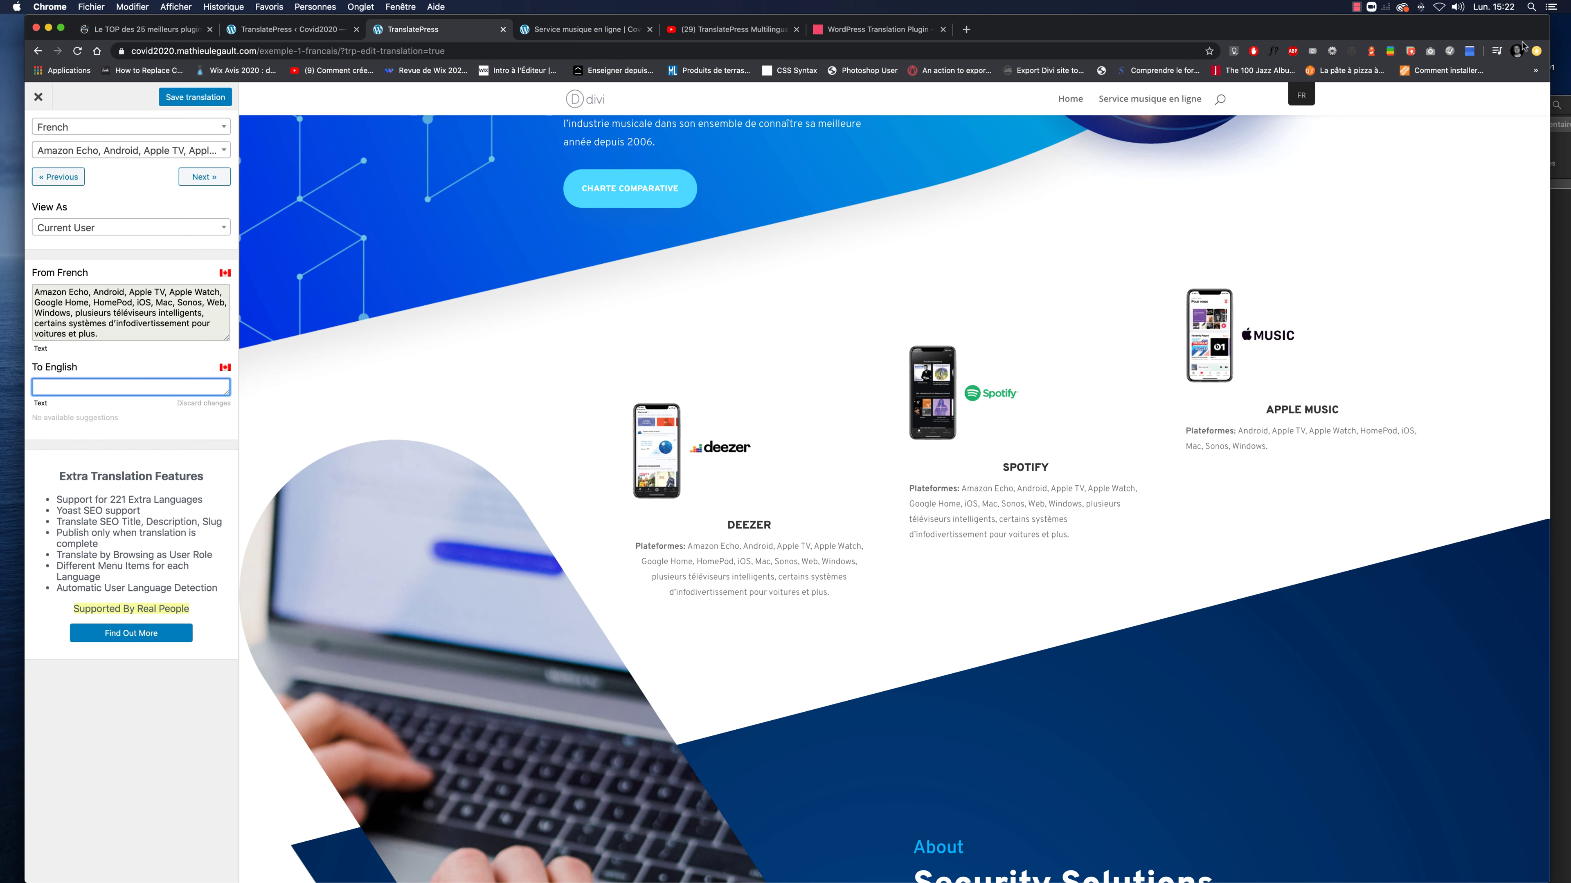
Step: Switch to Word, copy the Deezer "Who it's best for" paragraph, and return to the translation editor in Chrome
key("super+Tab")
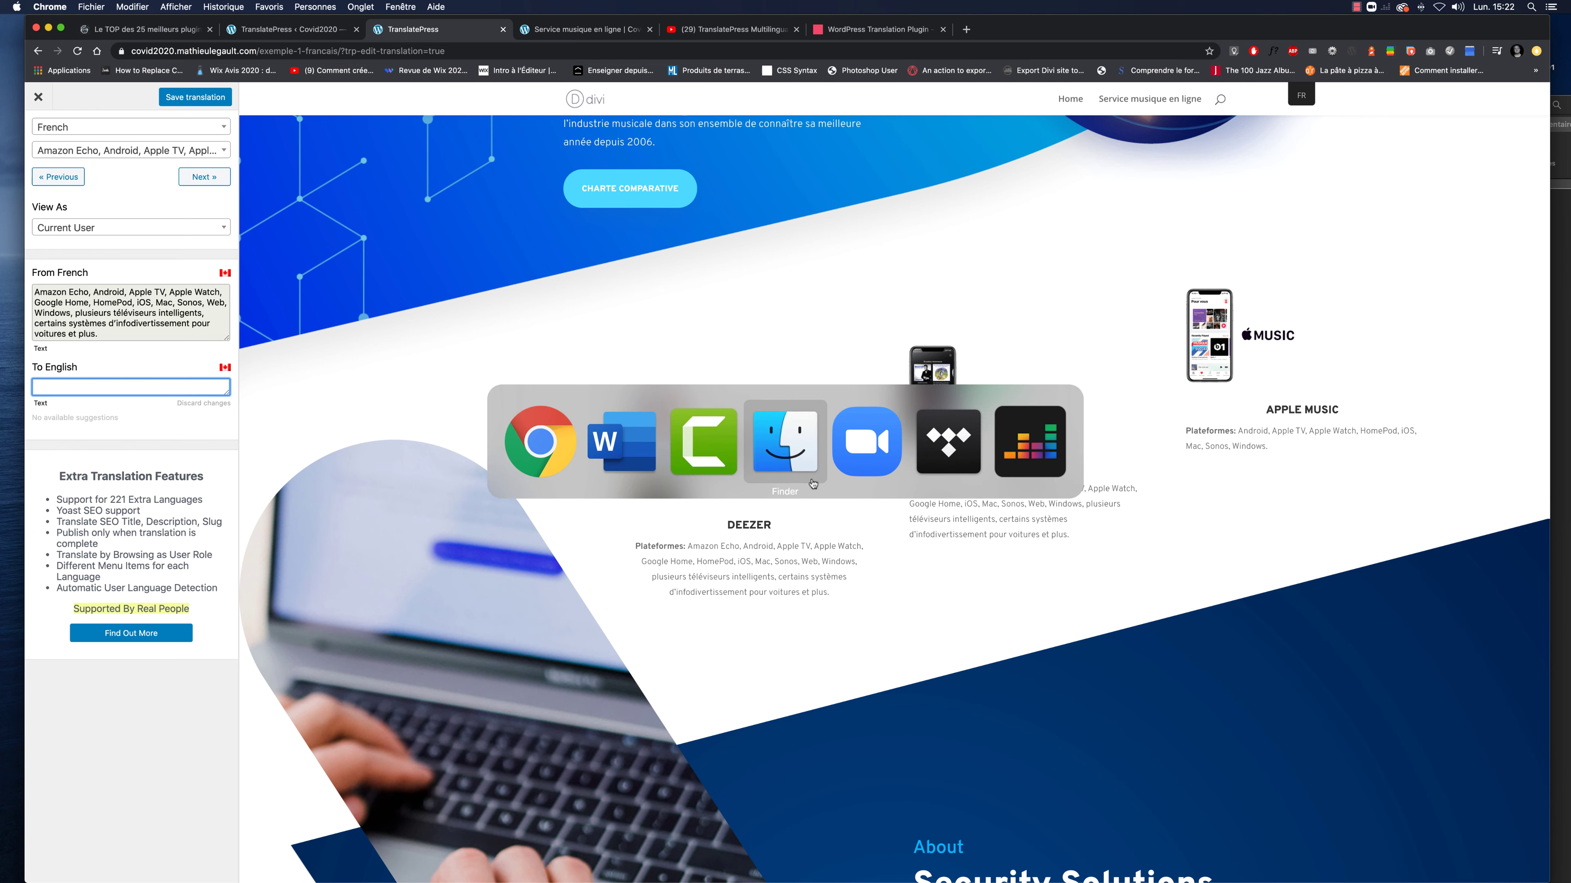
left_click(635, 464)
scroll(673, 603, "down", 2)
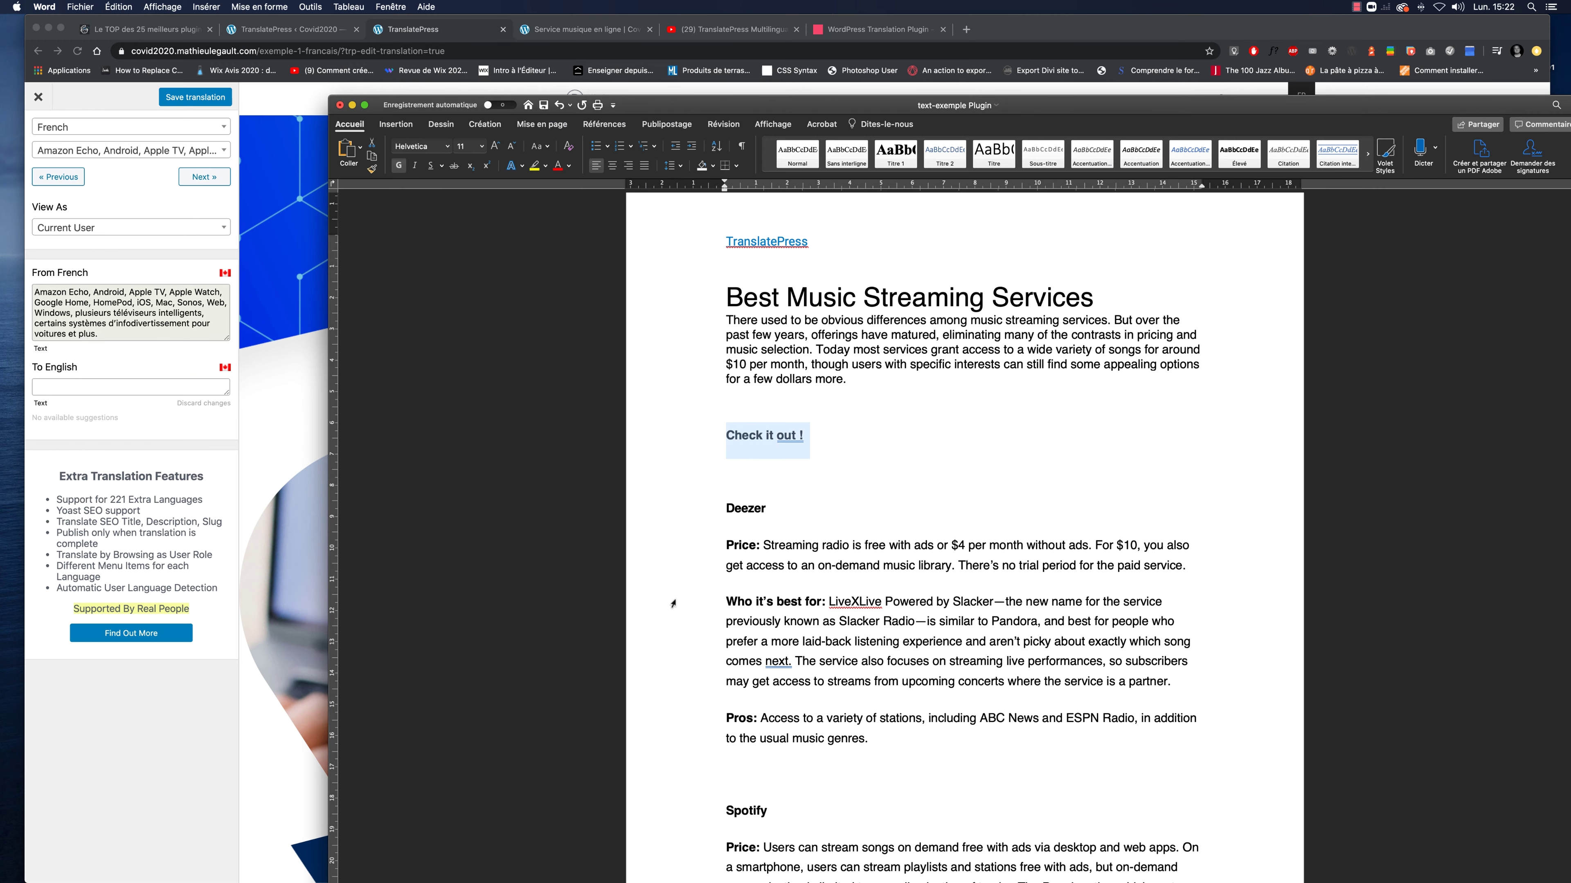
scroll(672, 603, "down", 2)
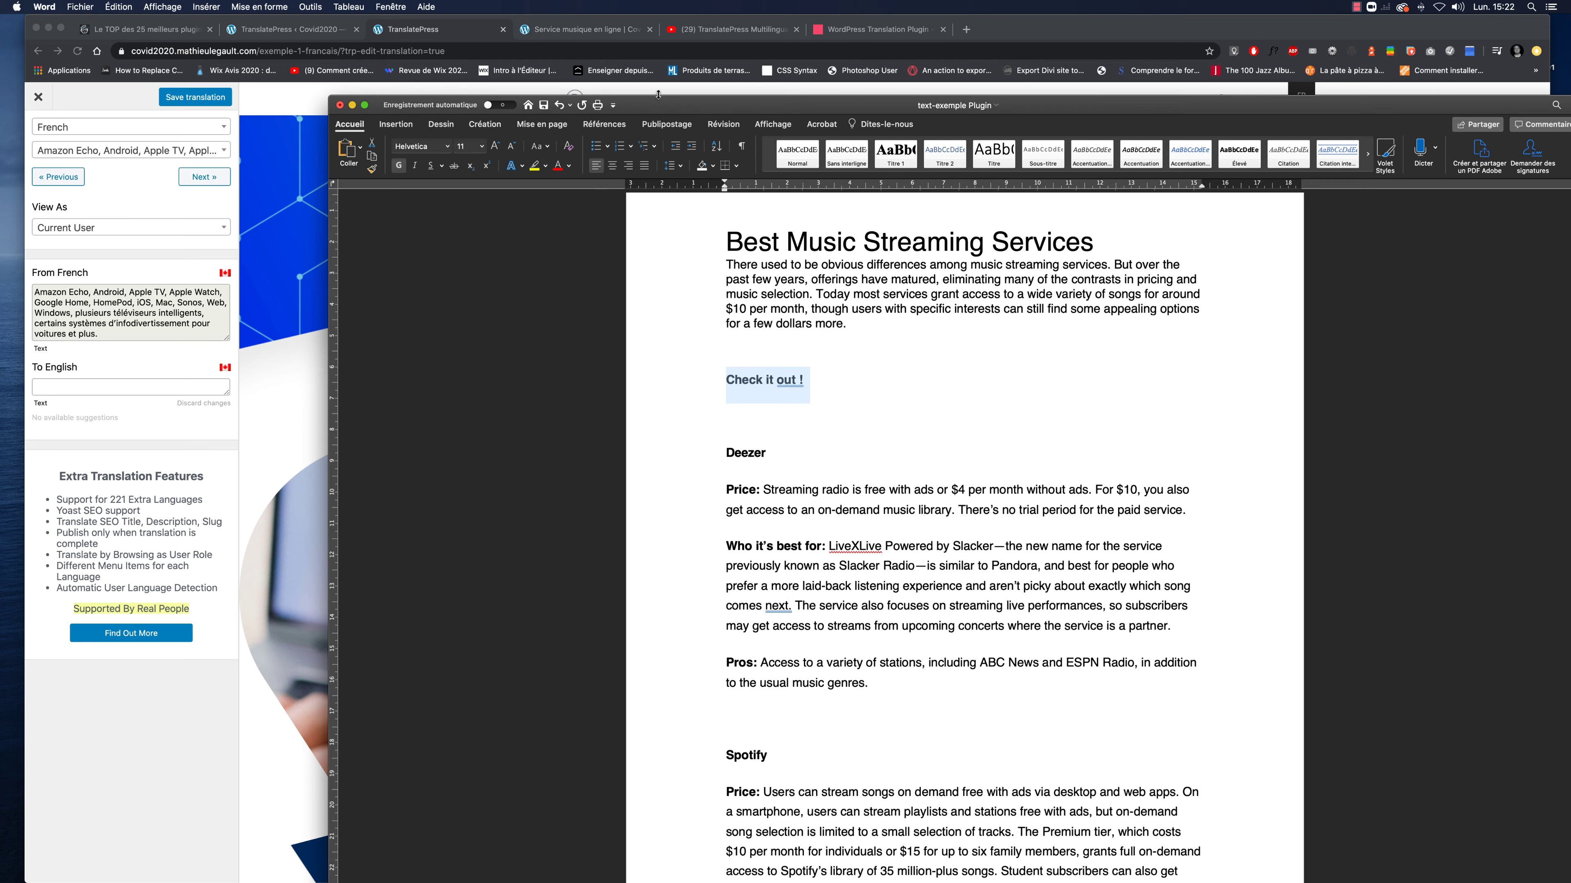
left_click_drag(658, 99, 866, 89)
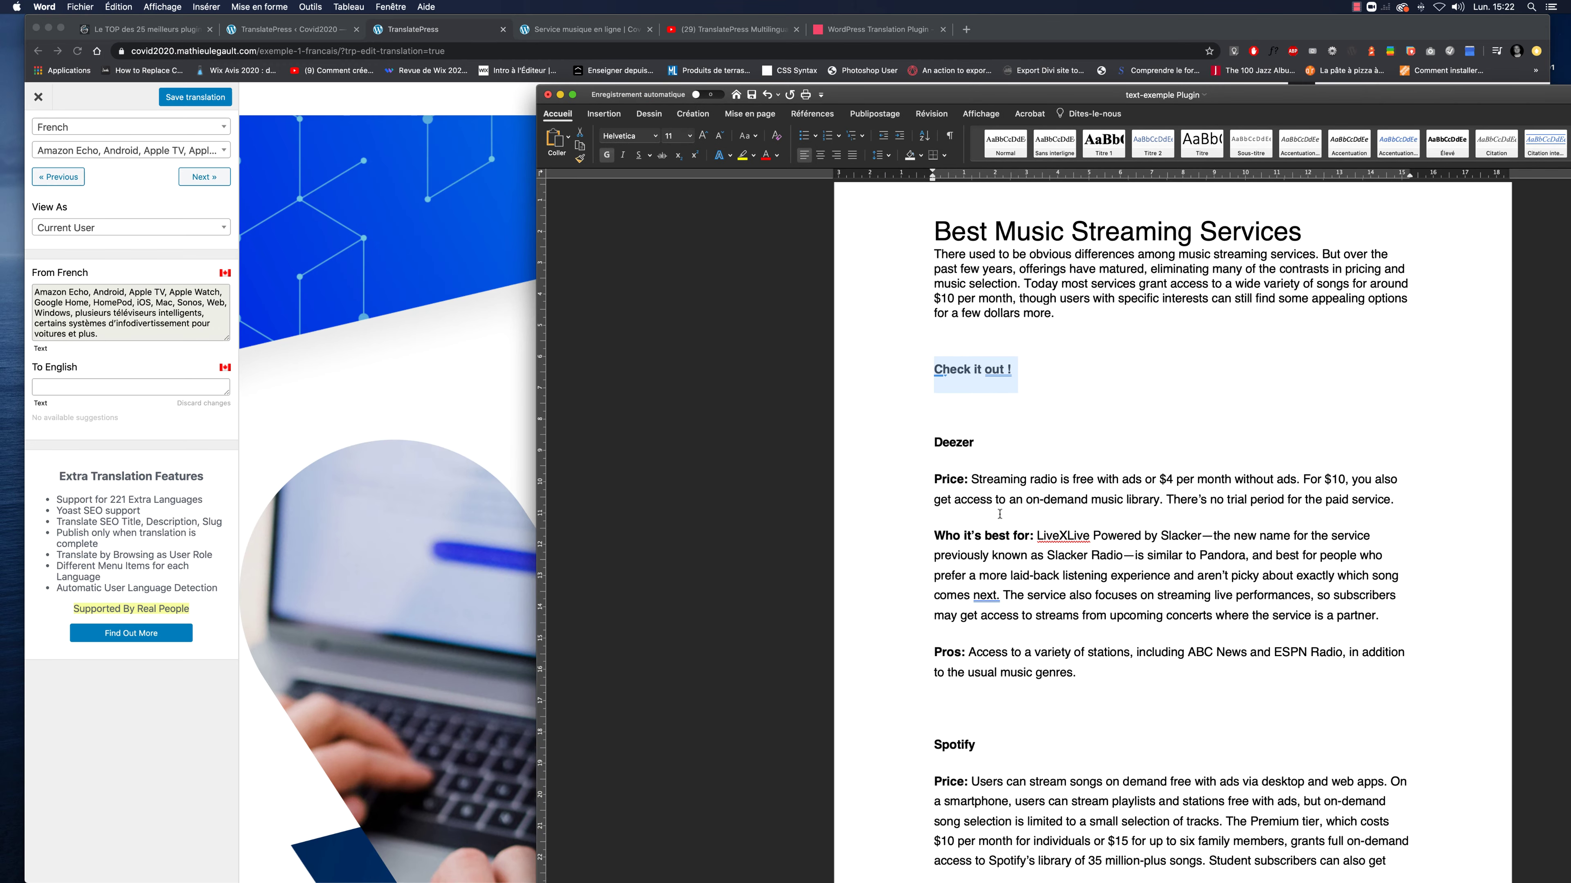
left_click_drag(1383, 613, 950, 533)
key("super+c")
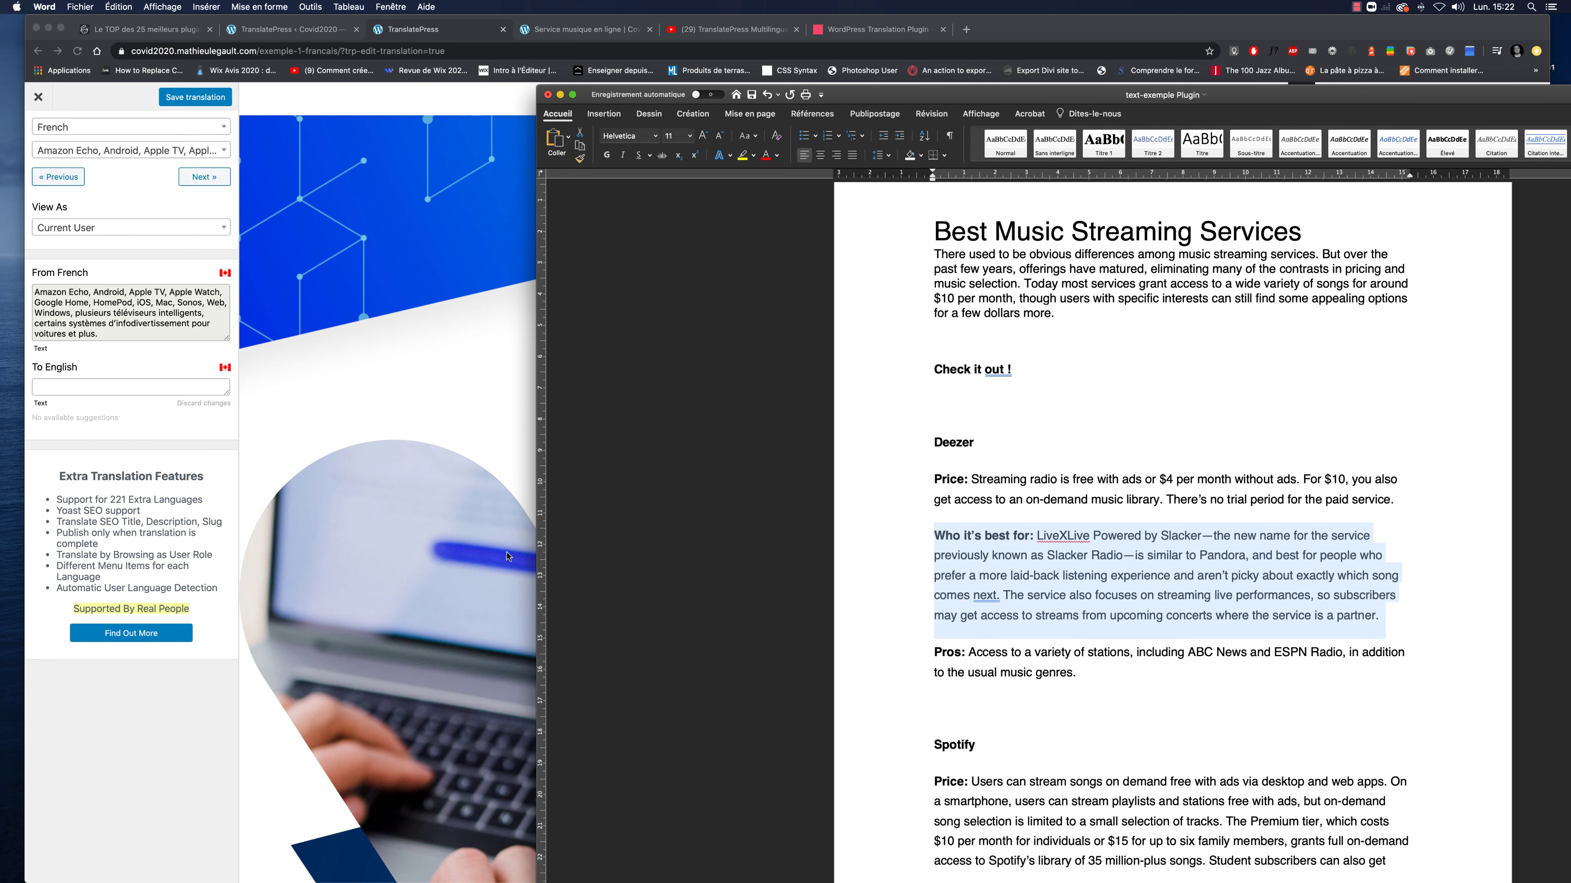
left_click(513, 483)
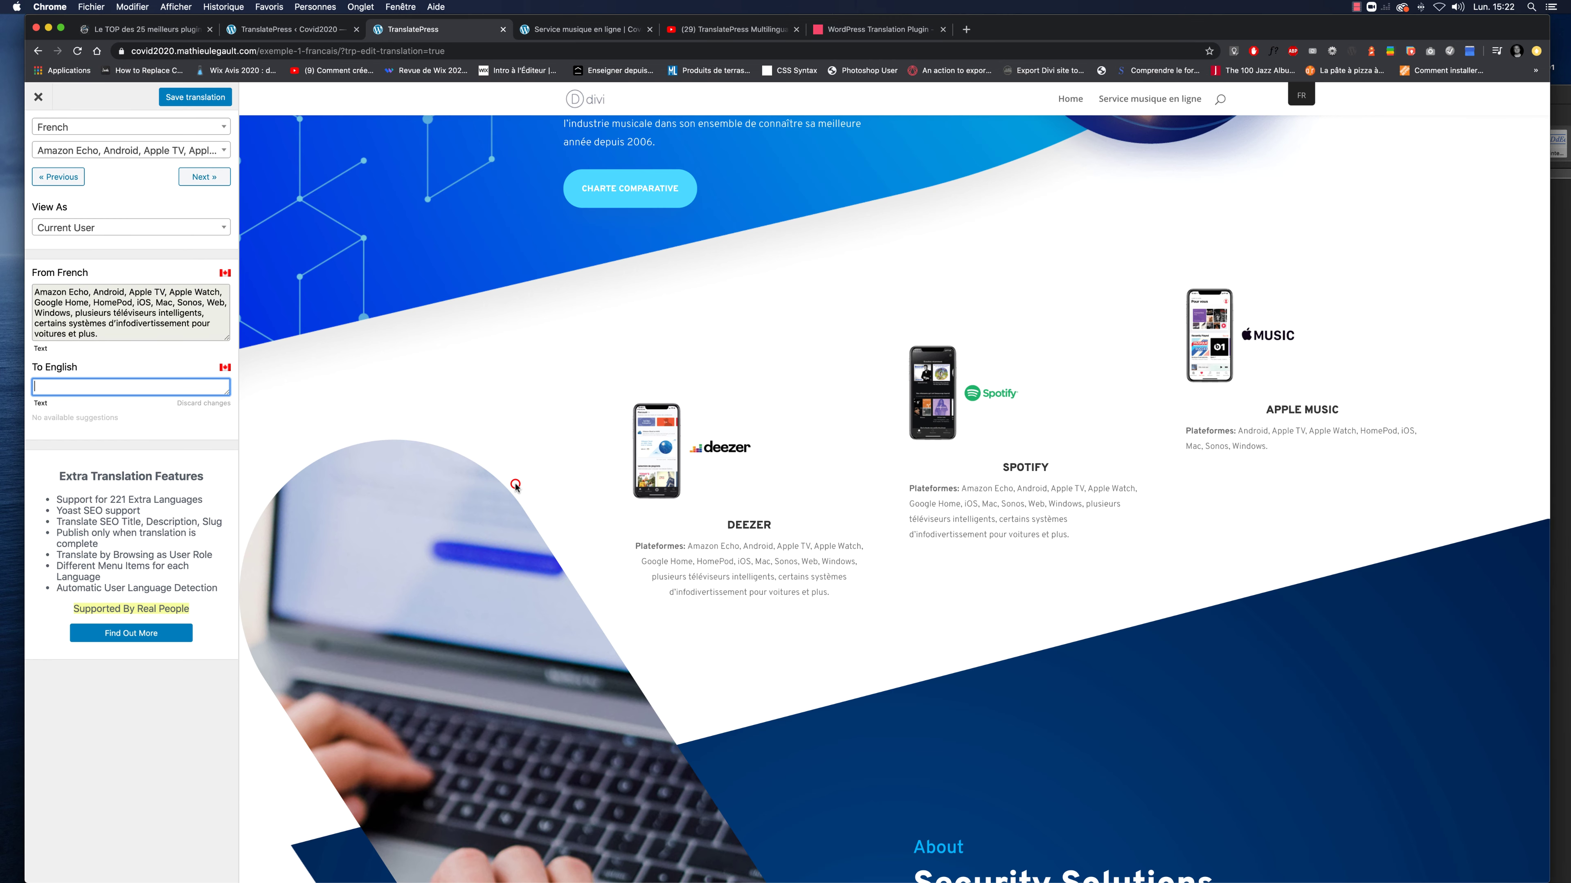
Step: Paste the copied "Who it's best for" paragraph as the English translation of Deezer's platform list and save it
left_click(704, 545)
left_click(86, 386)
key("super+v")
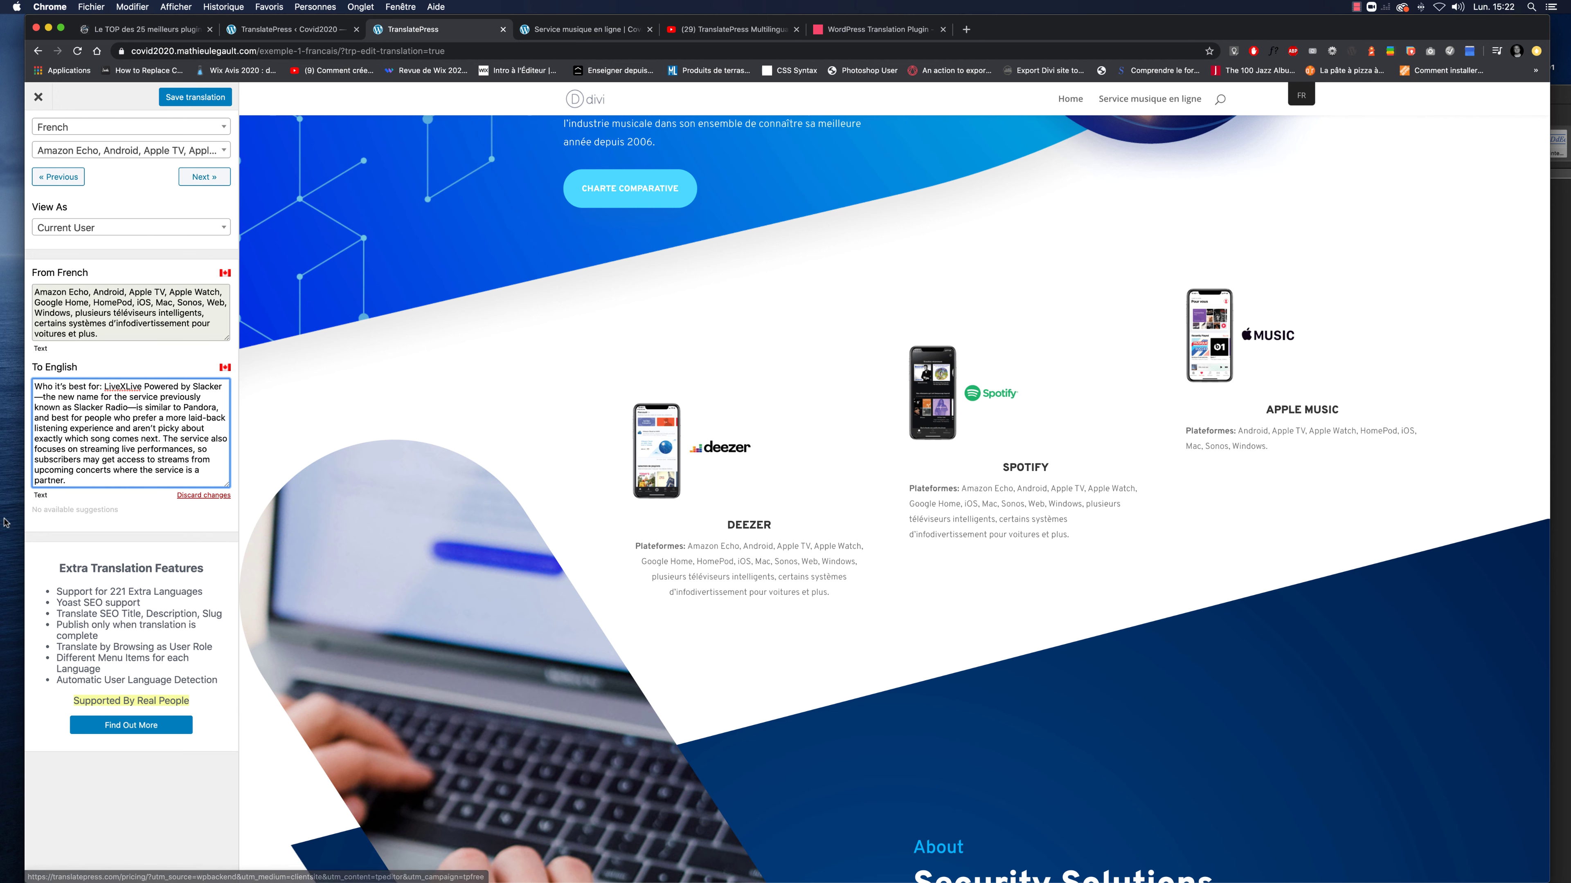
left_click(186, 97)
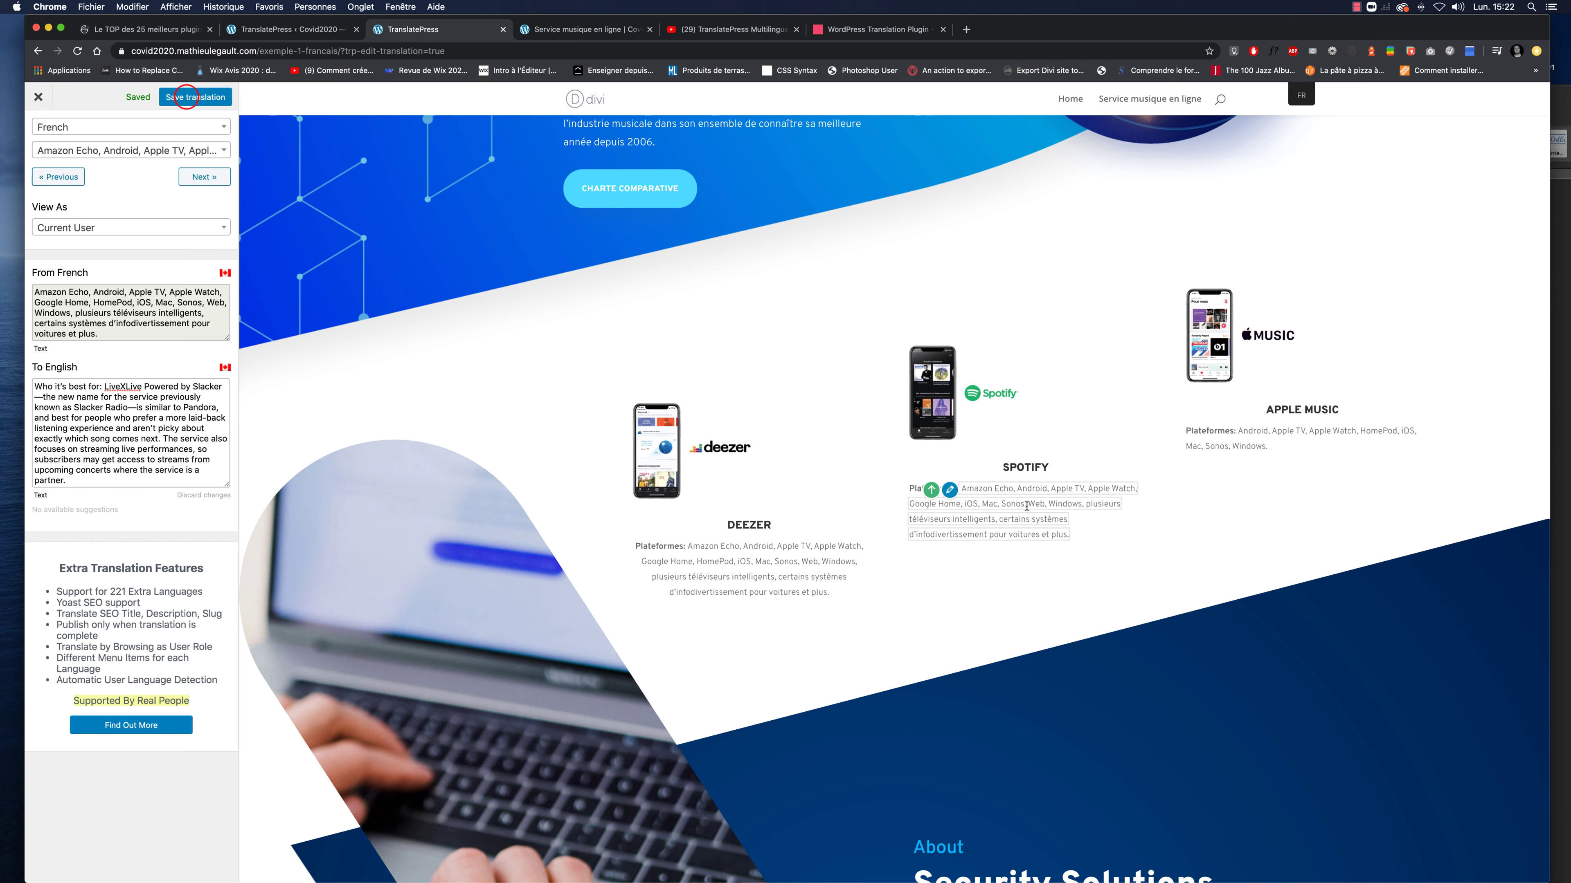
Step: Select Spotify's platform list, paste the same "Who it's best for" paragraph as its English translation and save it
left_click(949, 490)
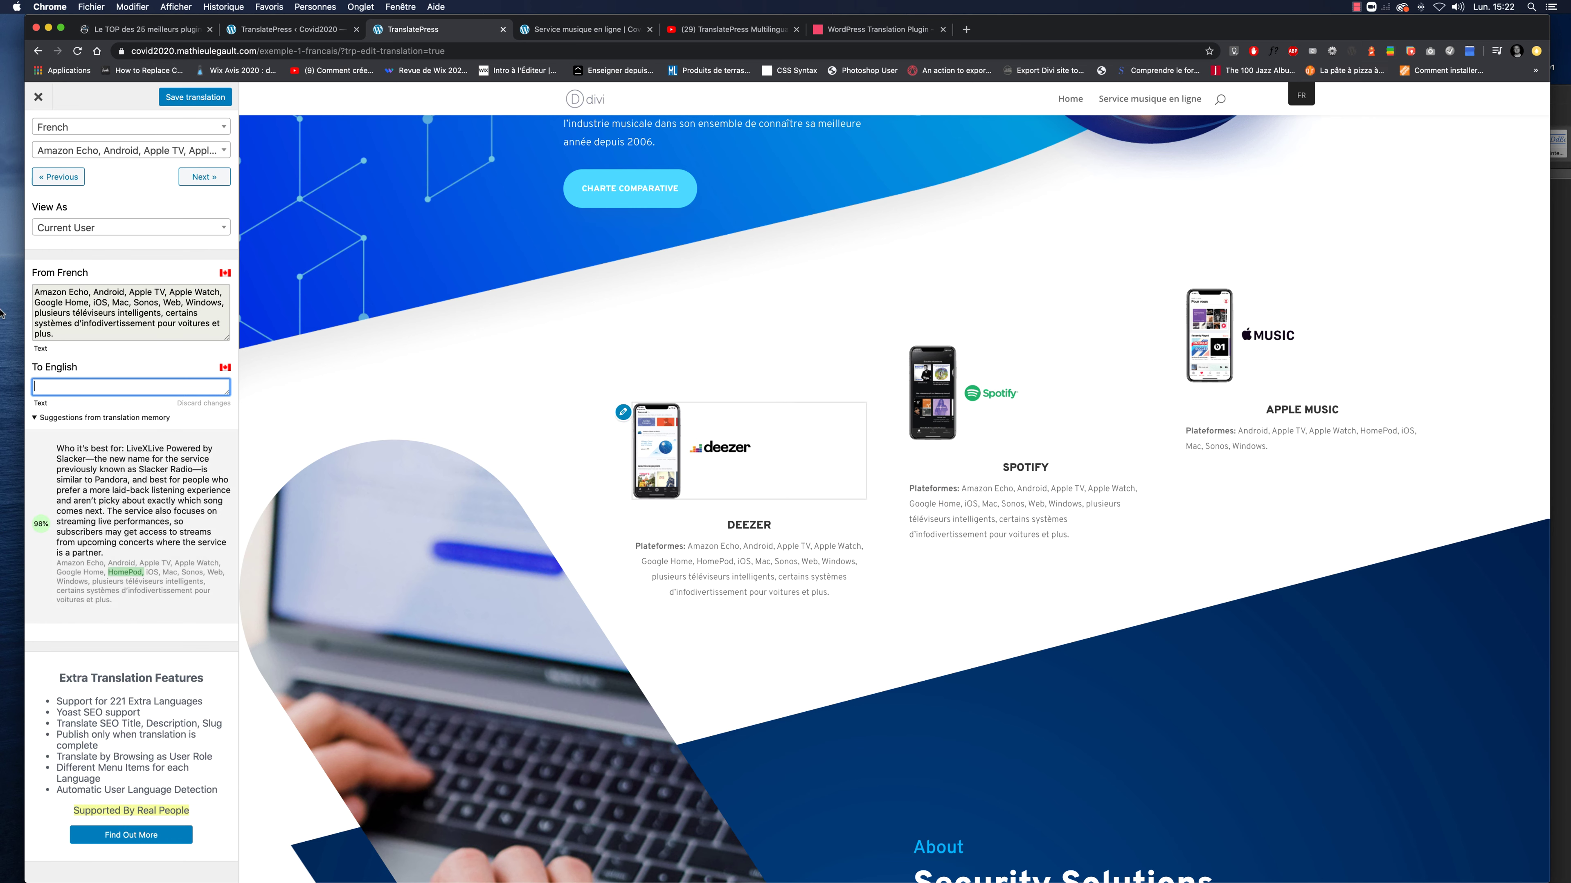
key("super+v")
type("v")
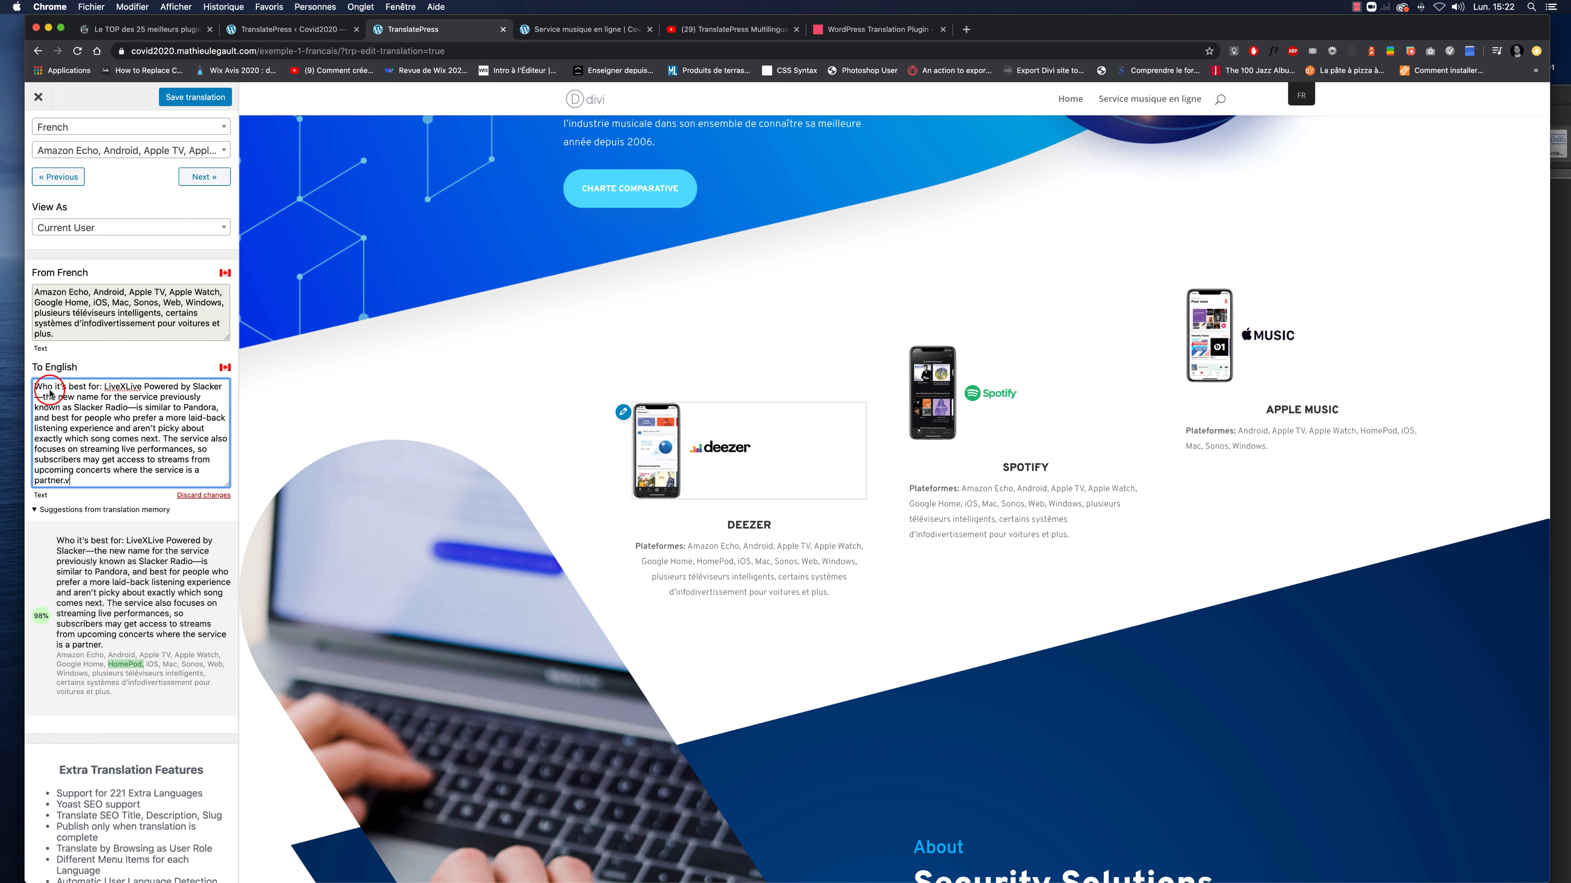
left_click(1226, 432)
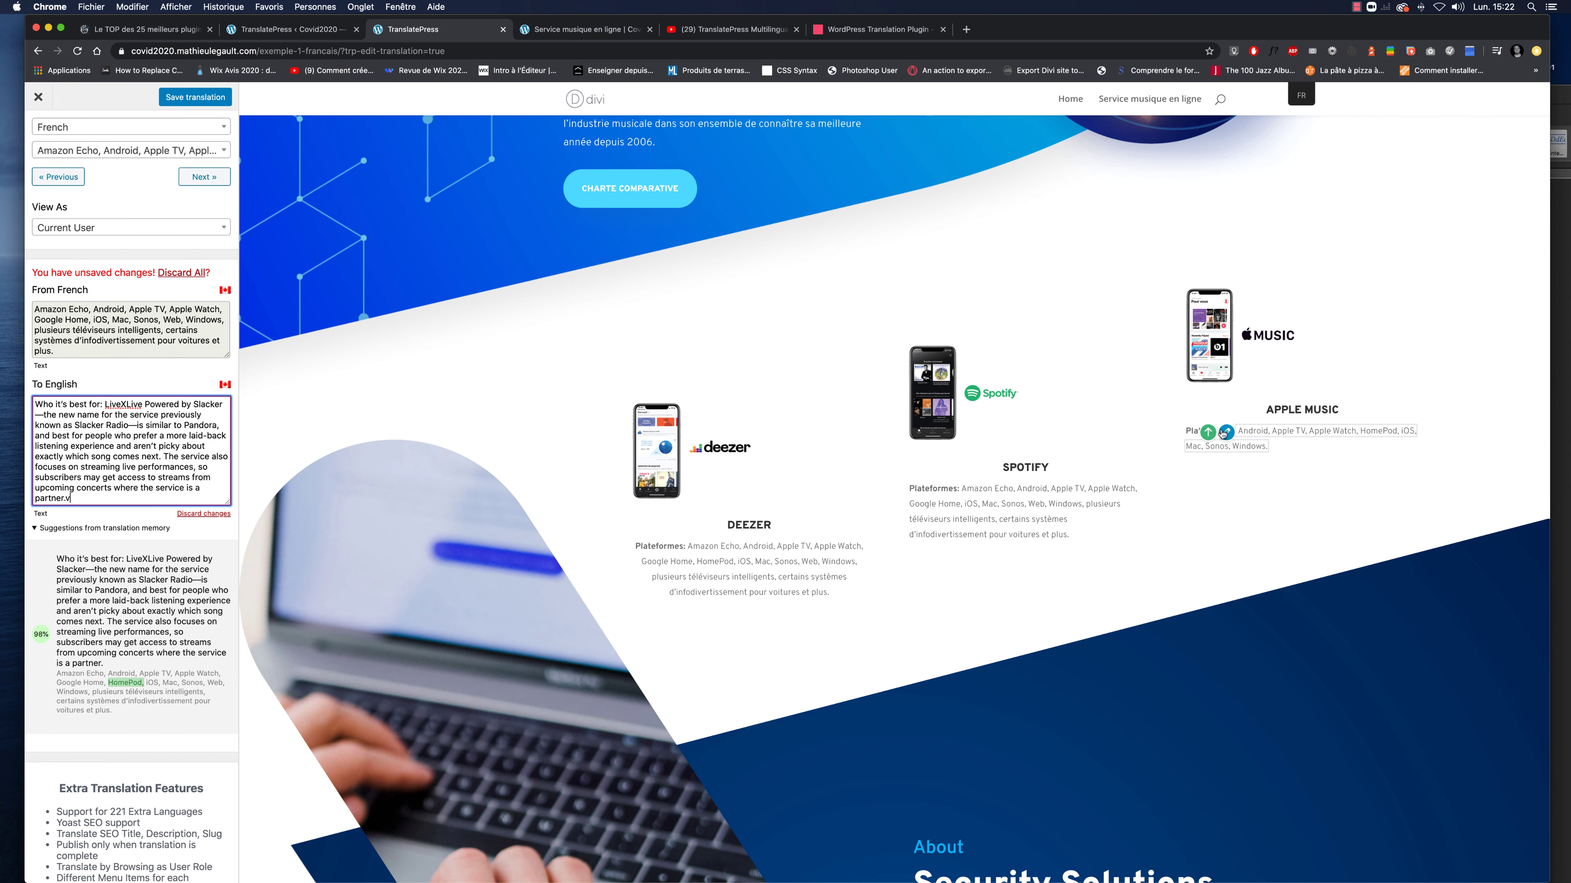
left_click(1225, 431)
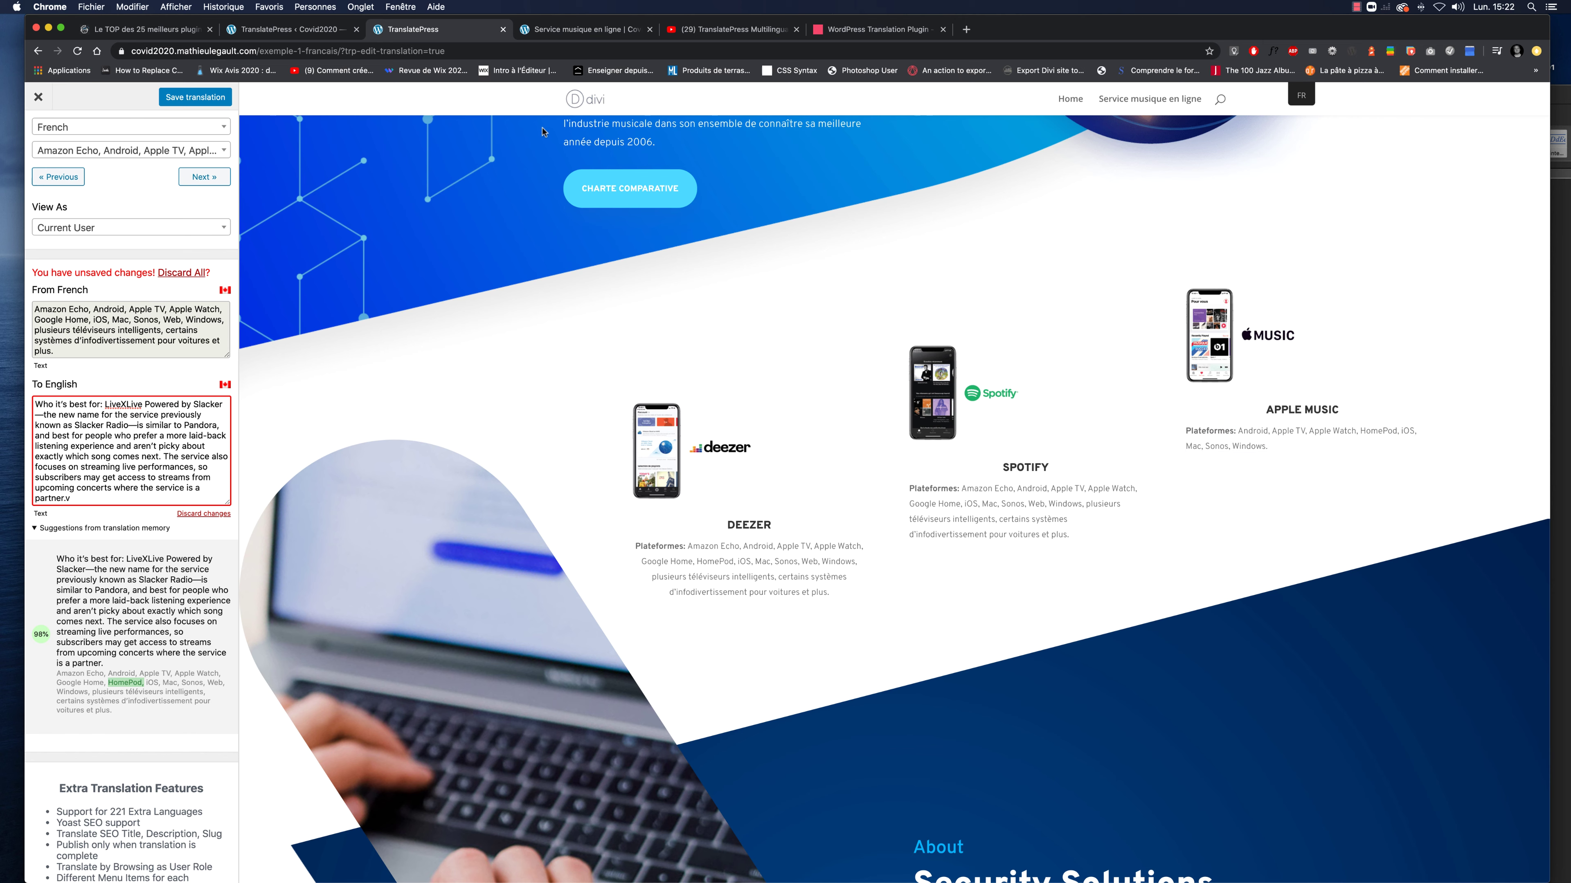
left_click(175, 97)
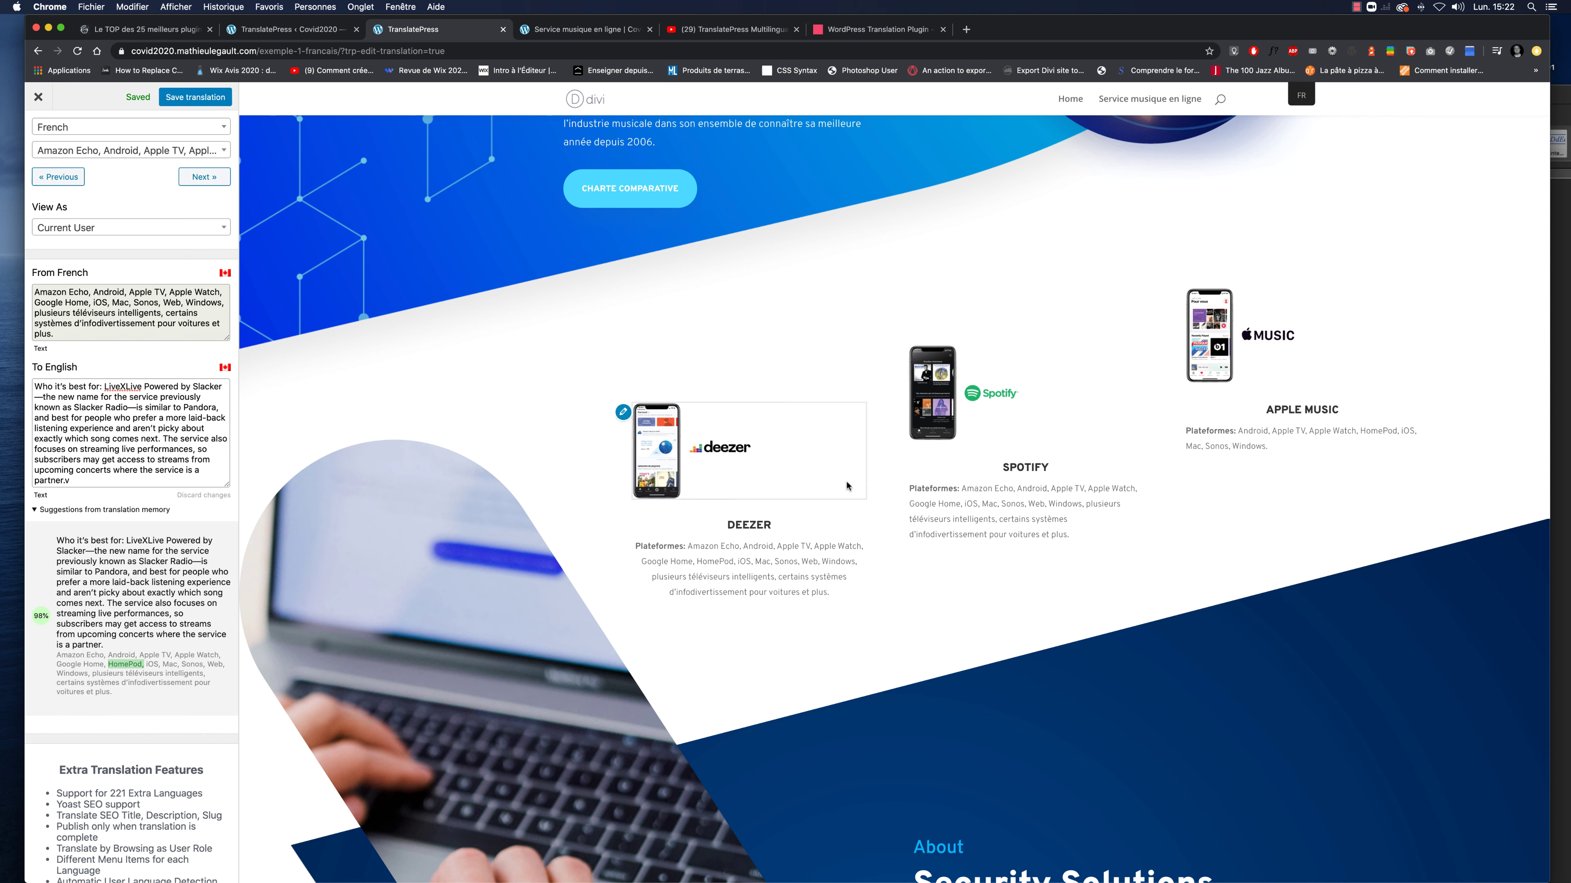
left_click(950, 490)
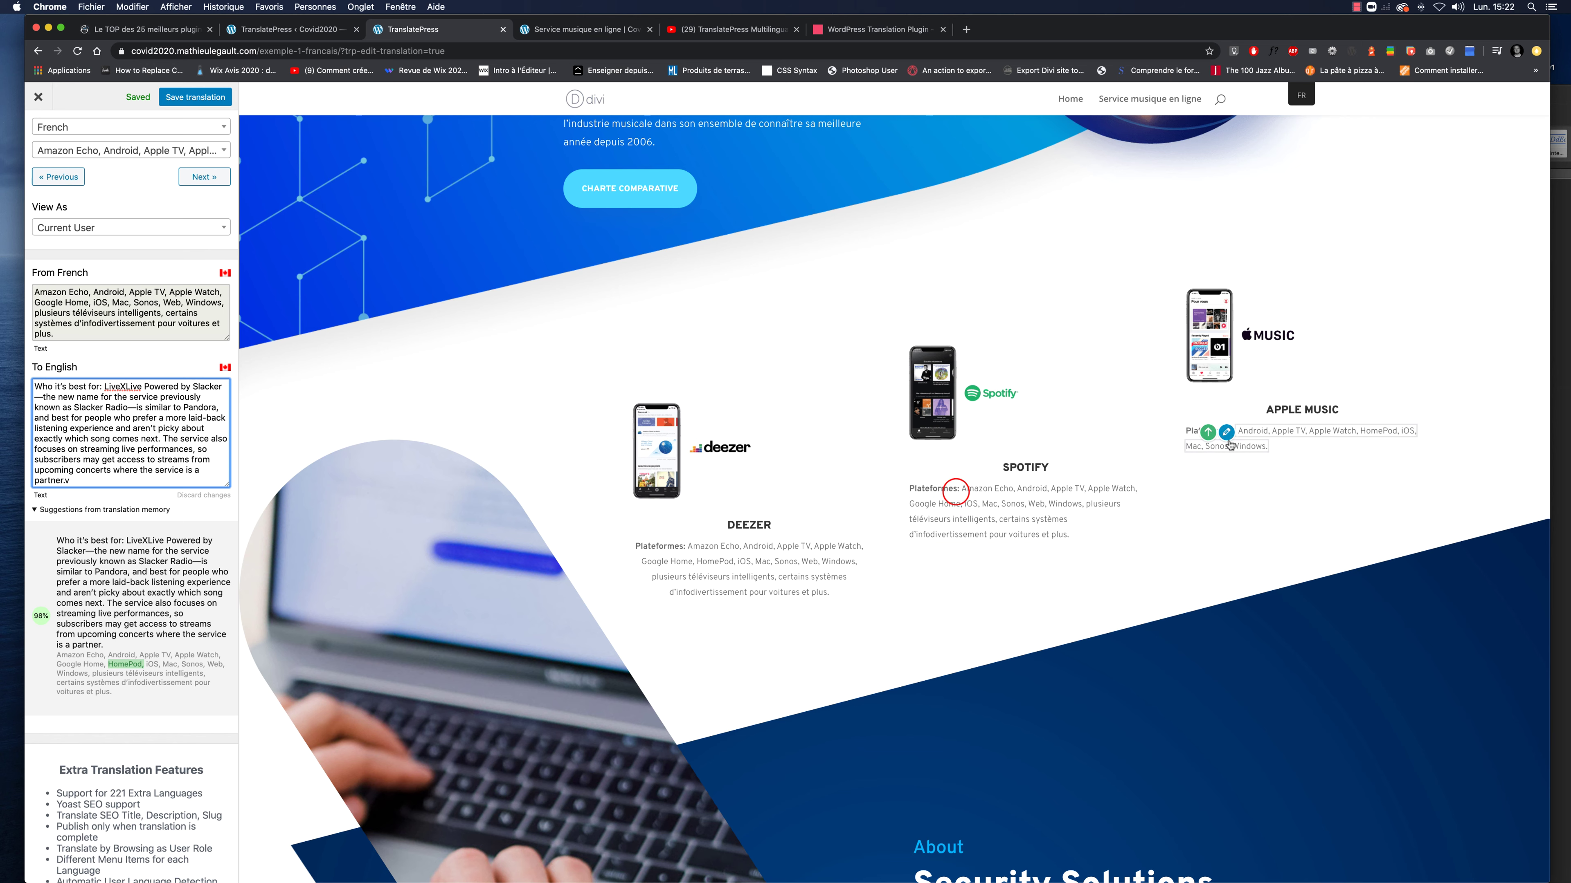
Step: Select Apple Music's platform list, paste the copied paragraph as its English translation and save it
left_click(1228, 432)
left_click(105, 358)
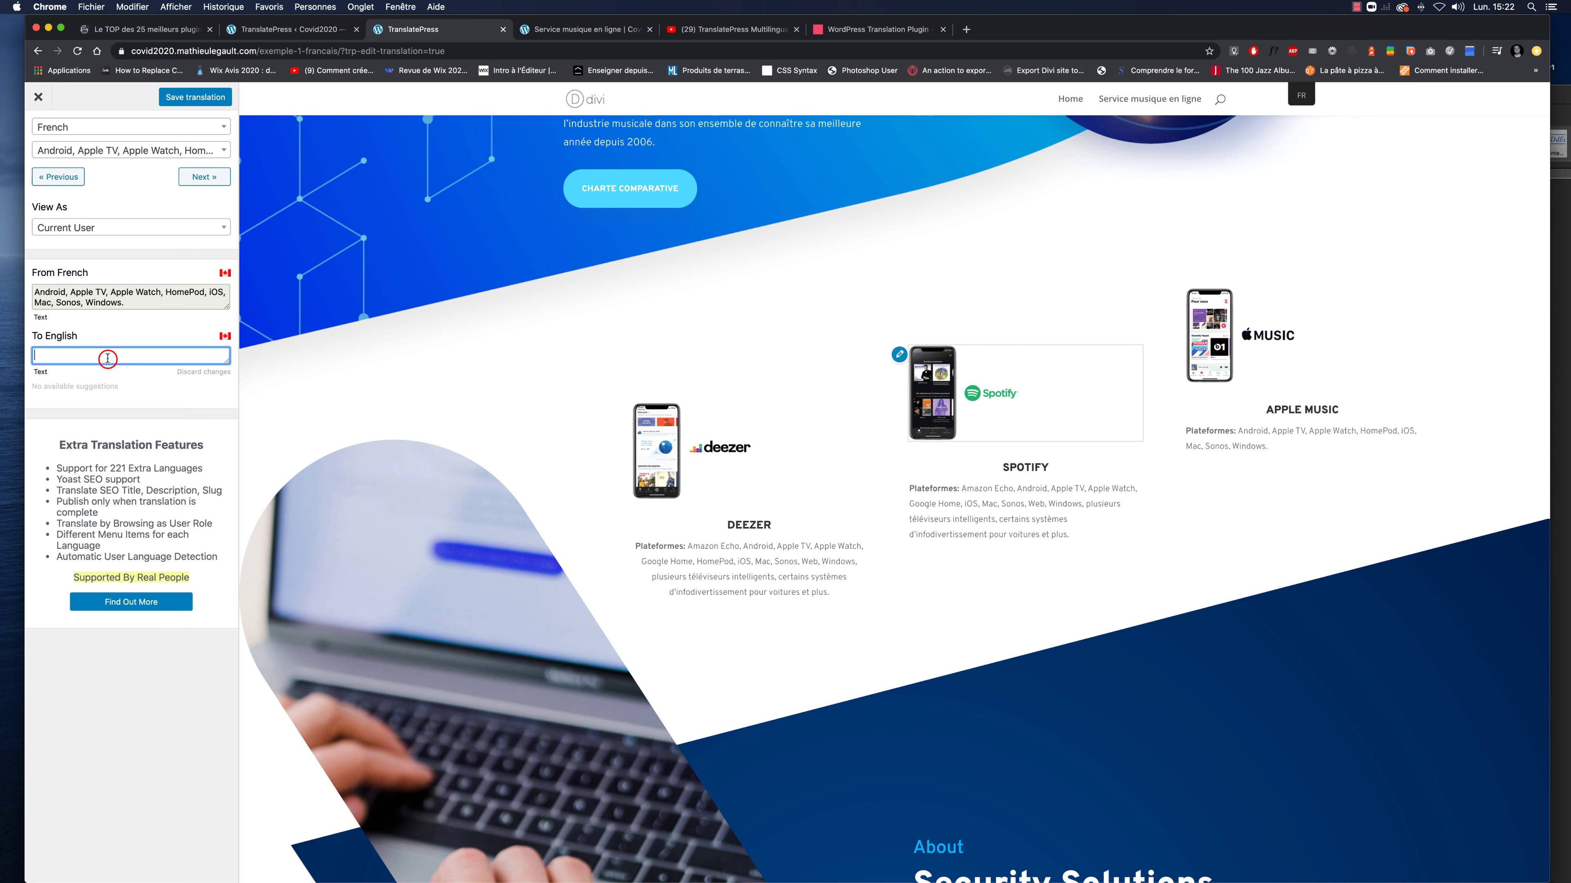
key("super+v")
left_click(196, 94)
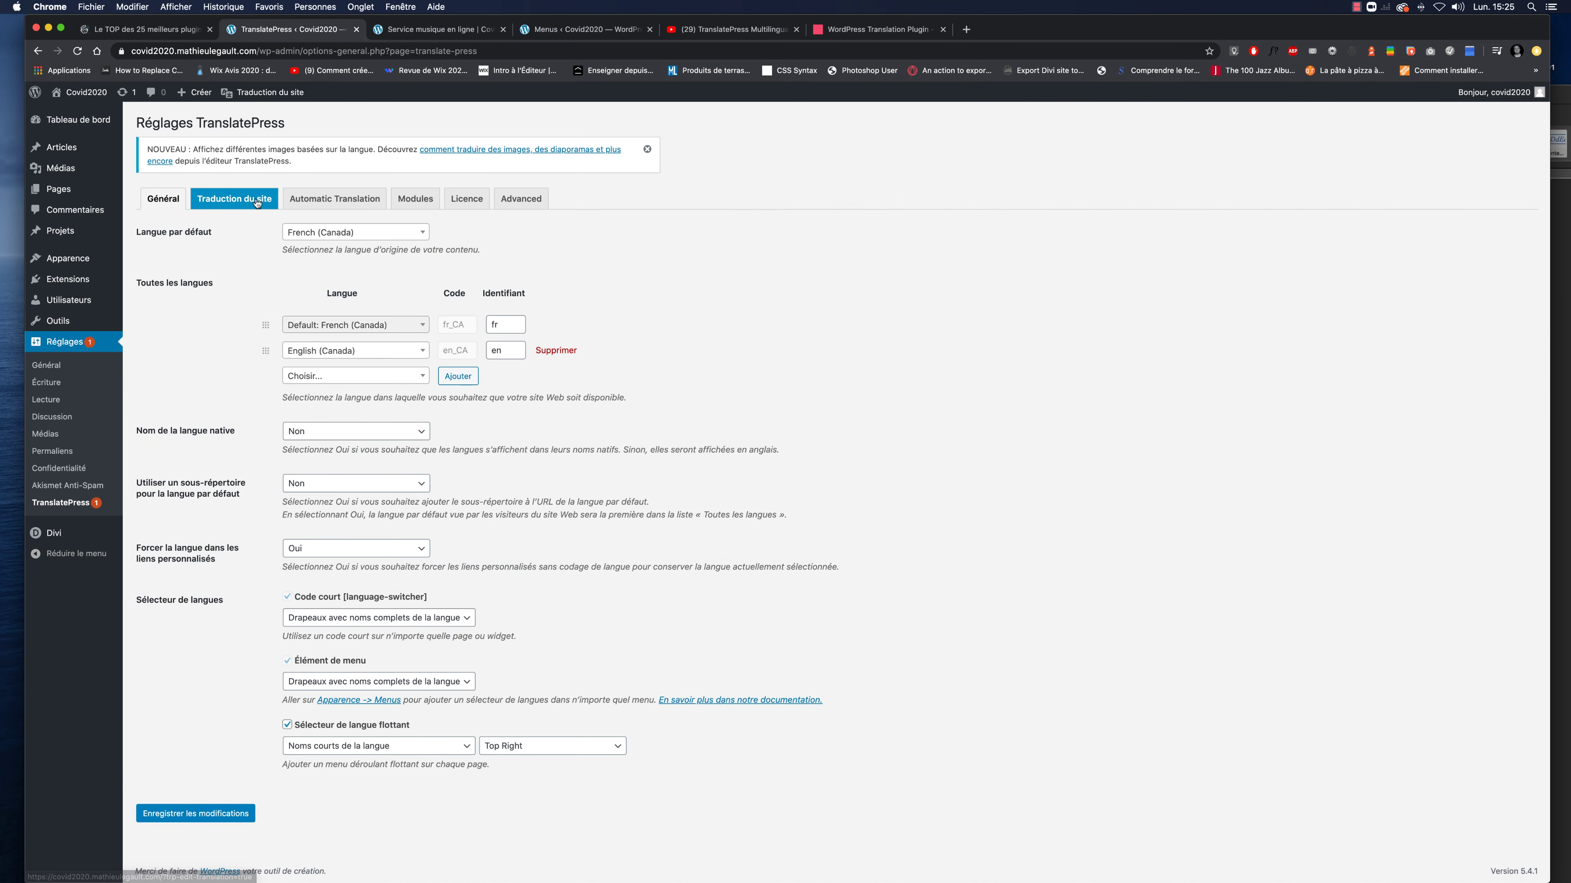
Step: Open the site translation editor from the TranslatePress settings and select the "Service musique en ligne" menu item for translation
left_click(256, 202)
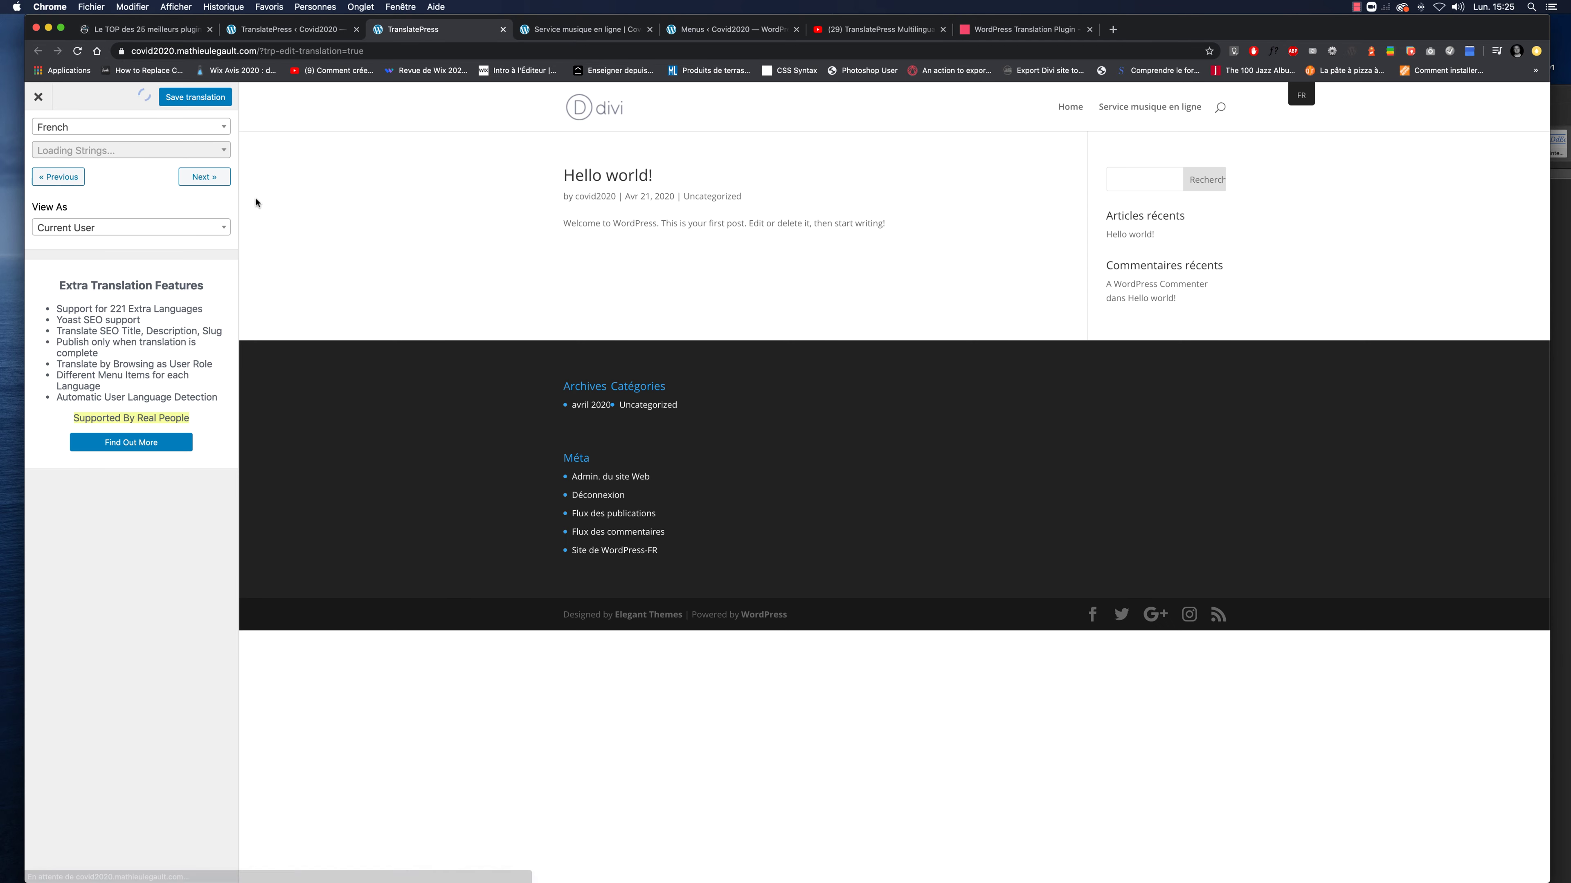
mouse_move(1091, 112)
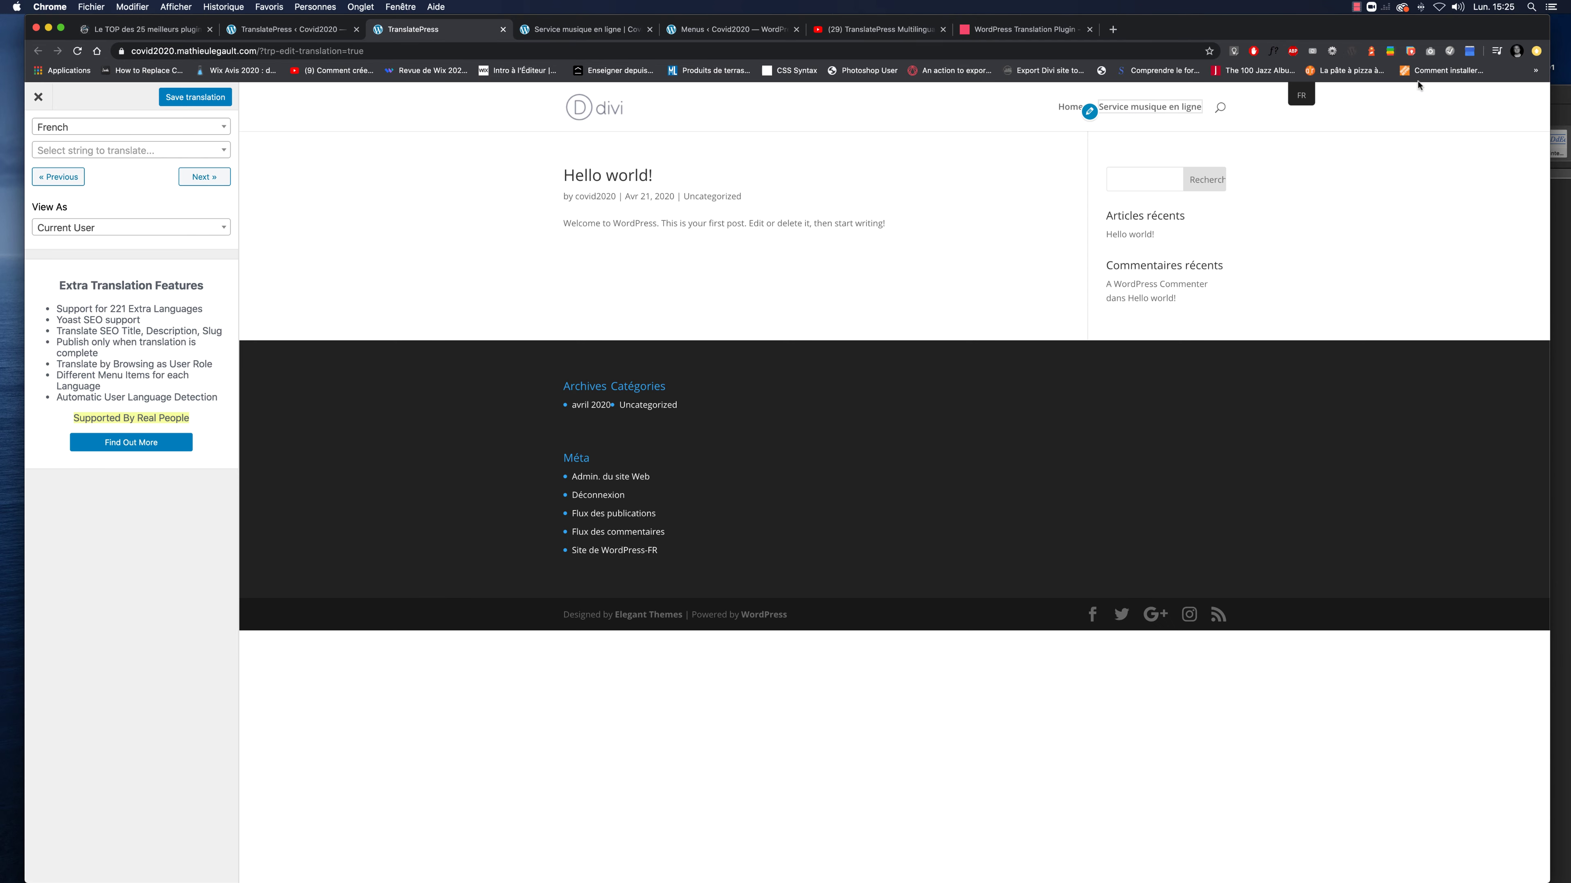
left_click(1091, 111)
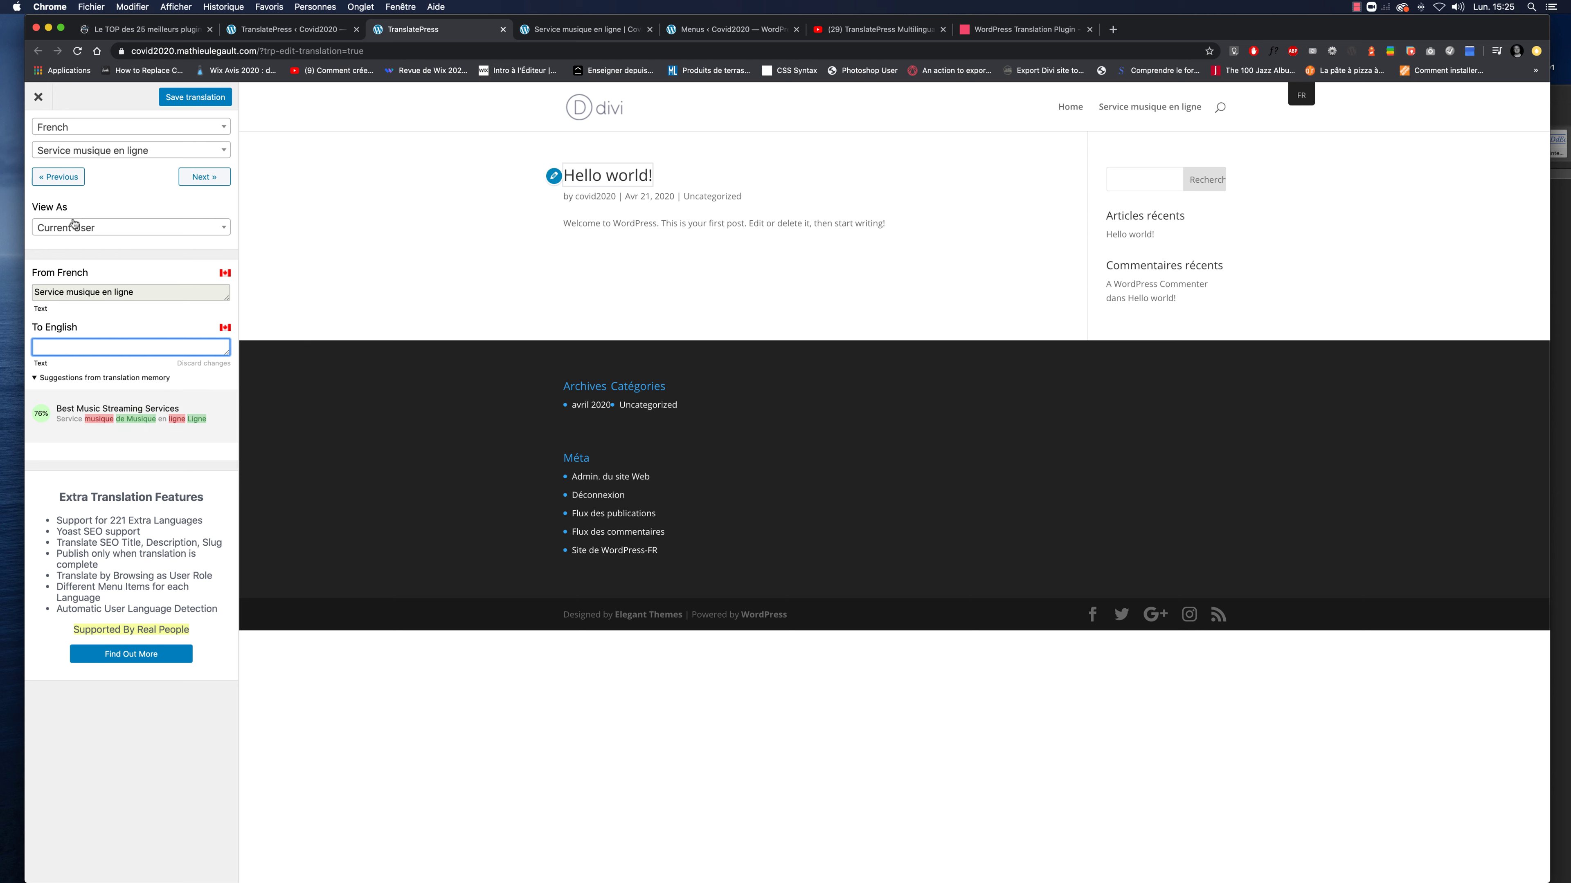